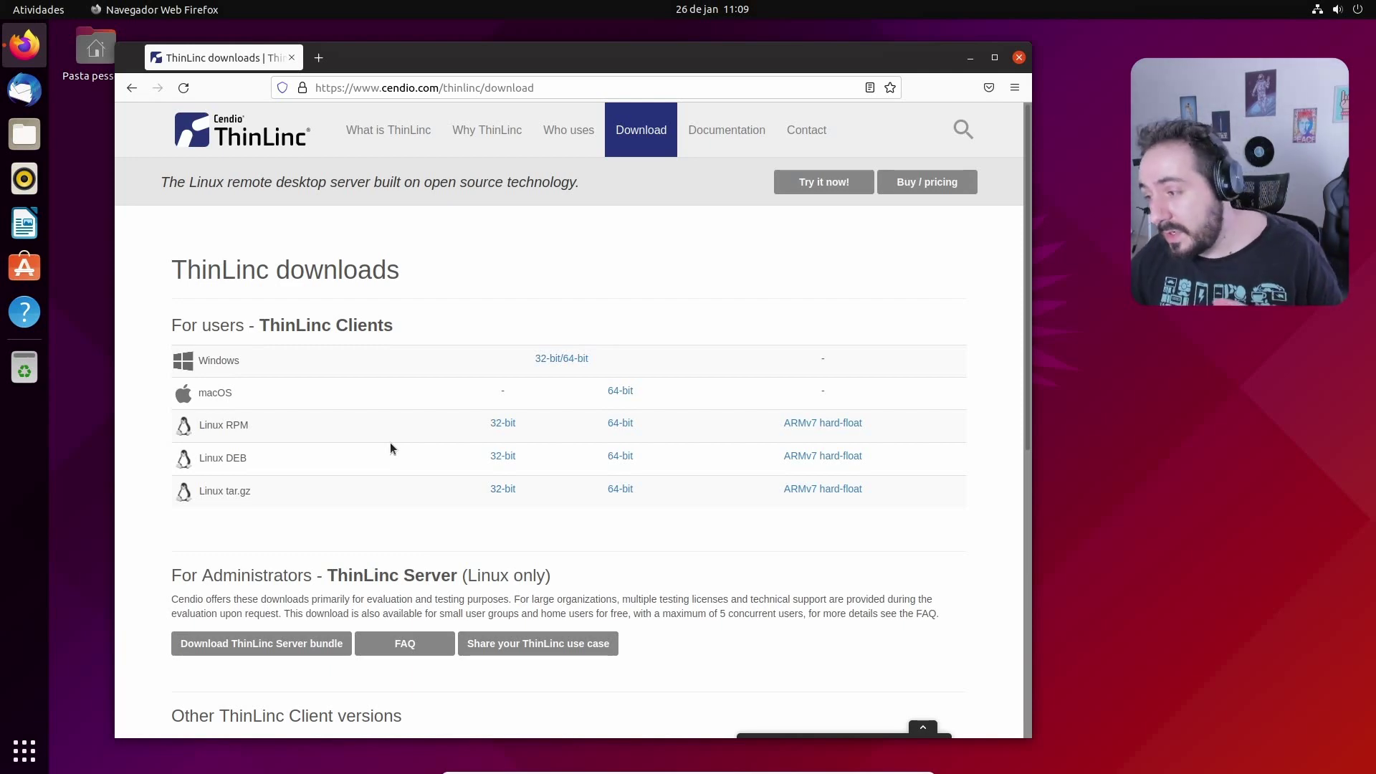
Scroll the Cendio ThinLinc download page down to the For Administrators - ThinLinc Server section
{"action": "scroll", "coordinate": [401, 452], "scroll_direction": "down", "scroll_amount": 3}
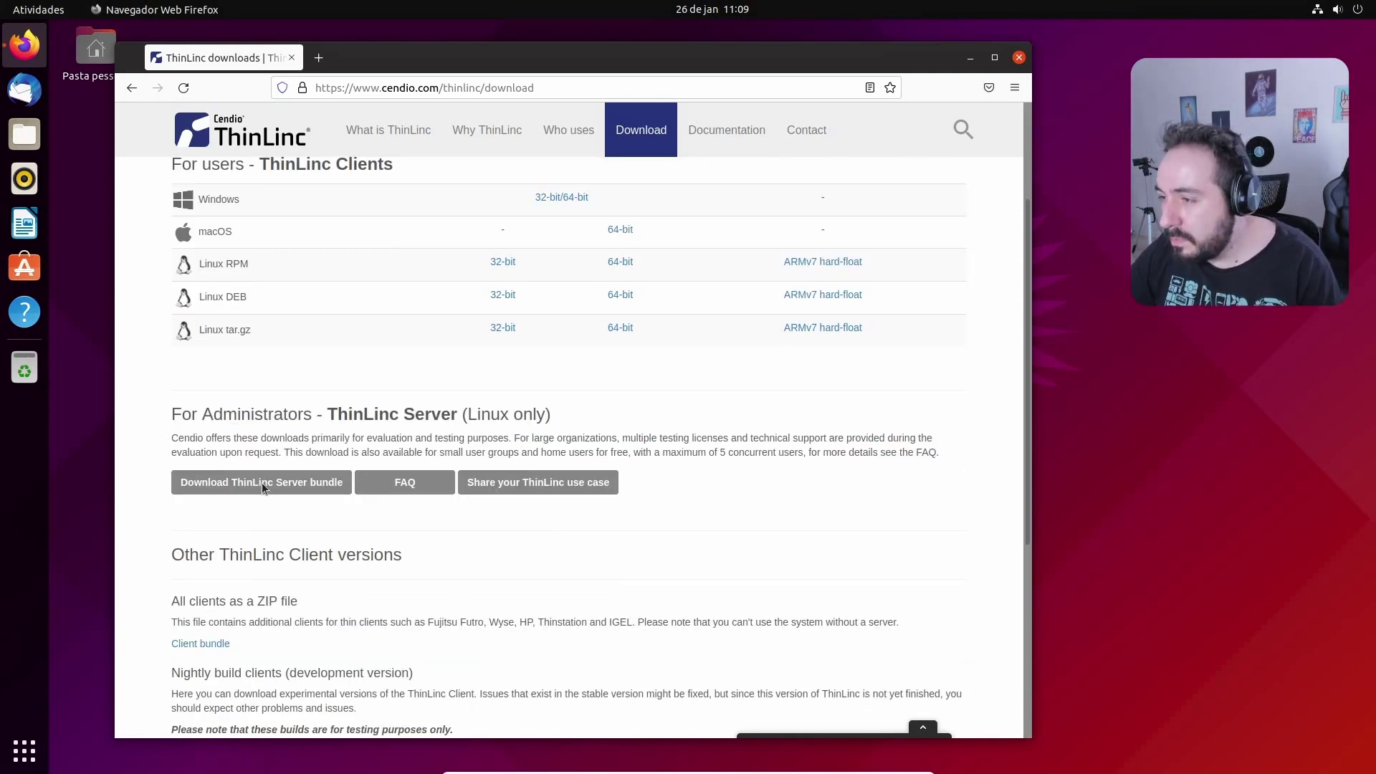
{"action": "scroll", "coordinate": [261, 482], "scroll_direction": "down", "scroll_amount": 3}
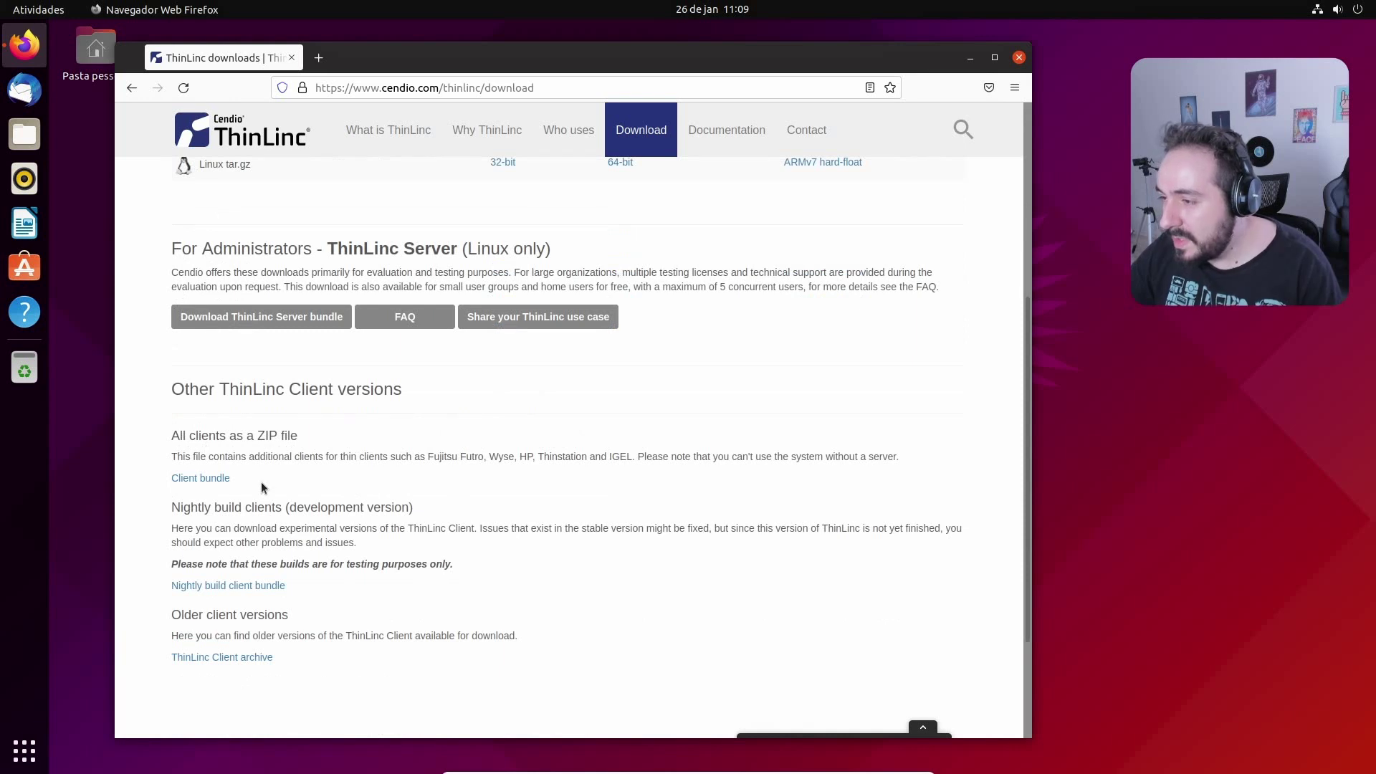
Open the ThinLinc Server download form and set sector to Personal and use case to Single user system
{"action": "left_click", "coordinate": [281, 319]}
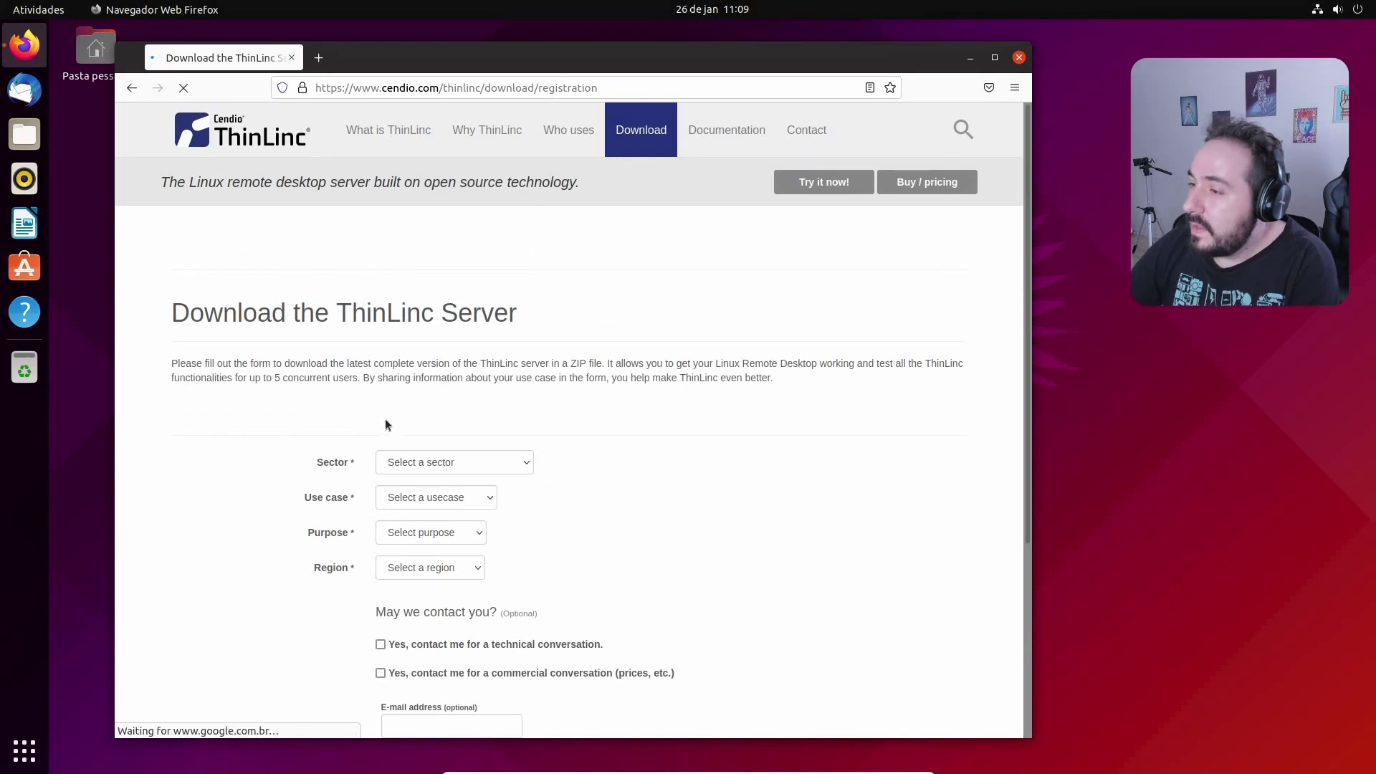
{"action": "scroll", "coordinate": [462, 388], "scroll_direction": "down", "scroll_amount": 5}
{"action": "scroll", "coordinate": [468, 394], "scroll_direction": "up", "scroll_amount": 3}
{"action": "left_click", "coordinate": [463, 456]}
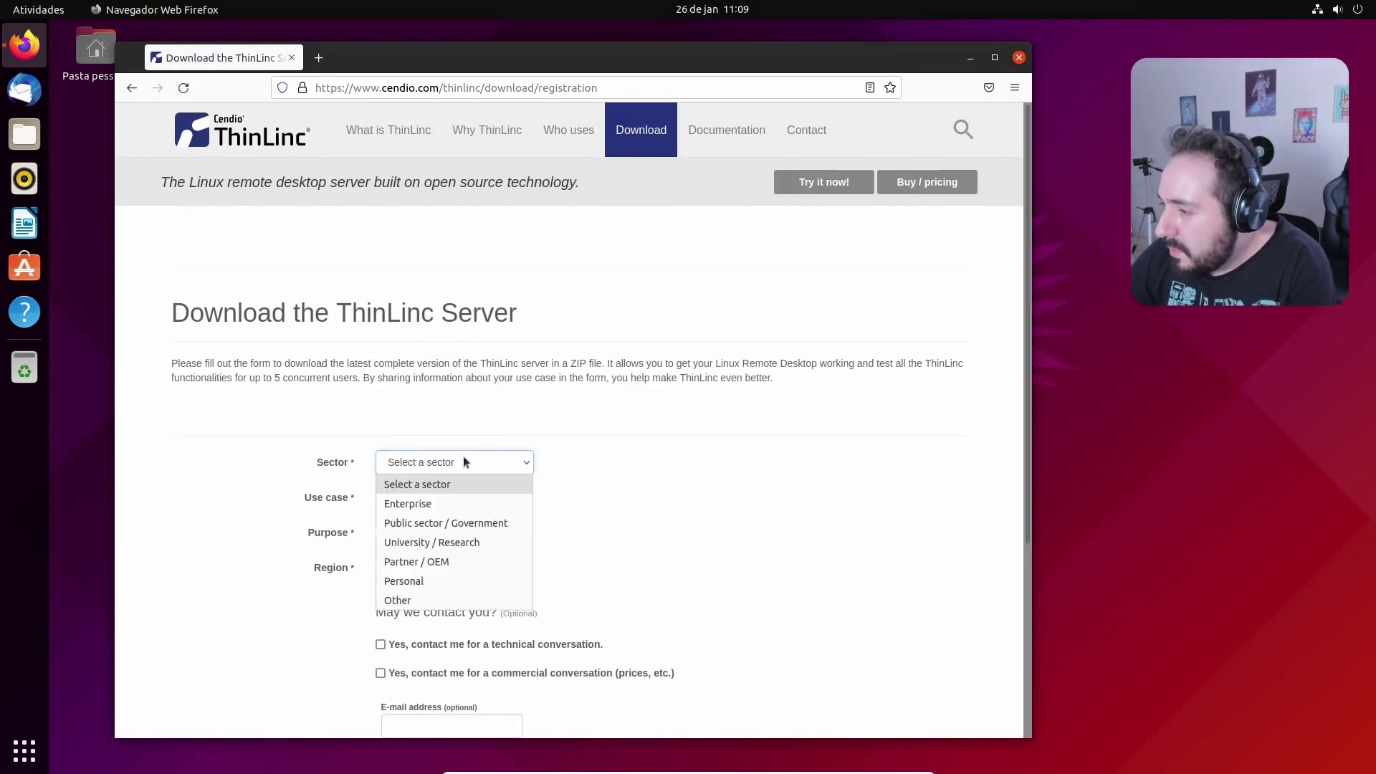
{"action": "left_click", "coordinate": [449, 582]}
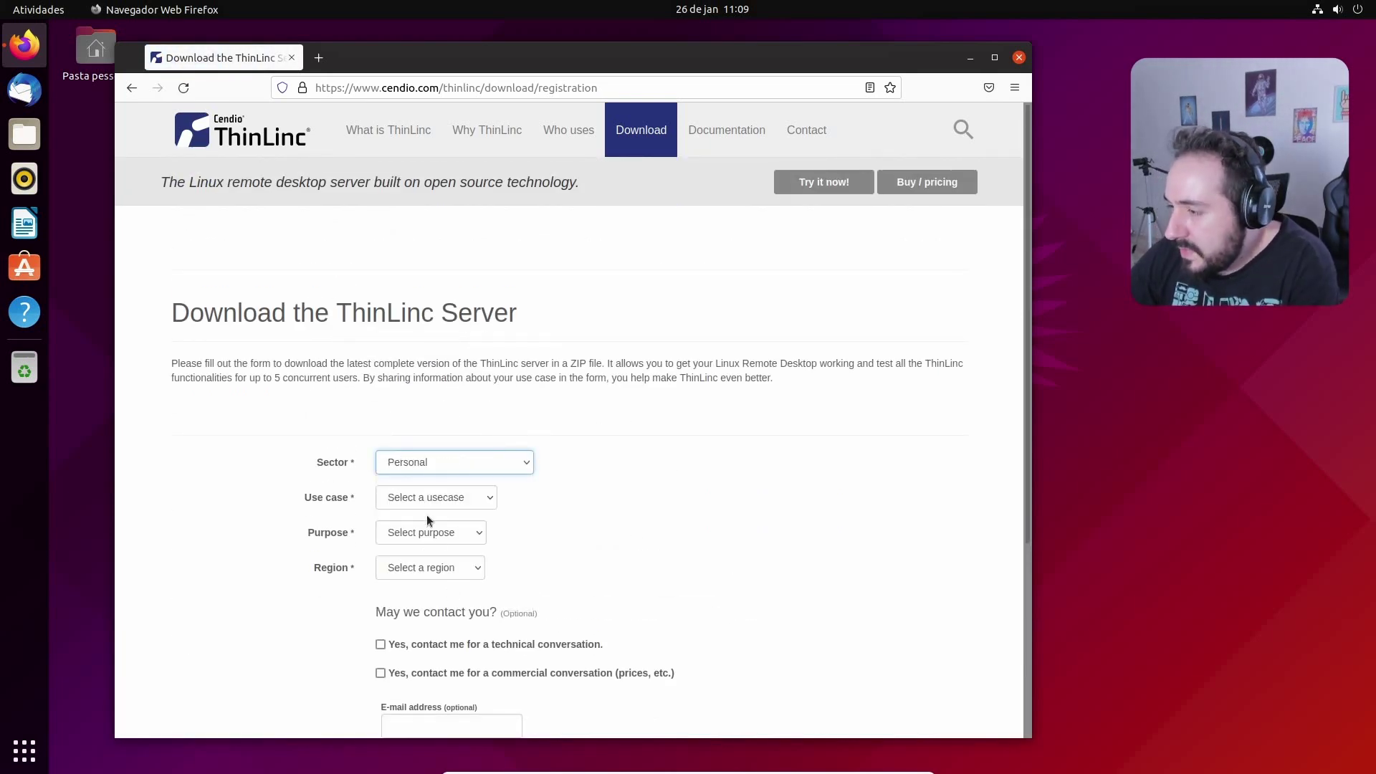
{"action": "left_click", "coordinate": [415, 497]}
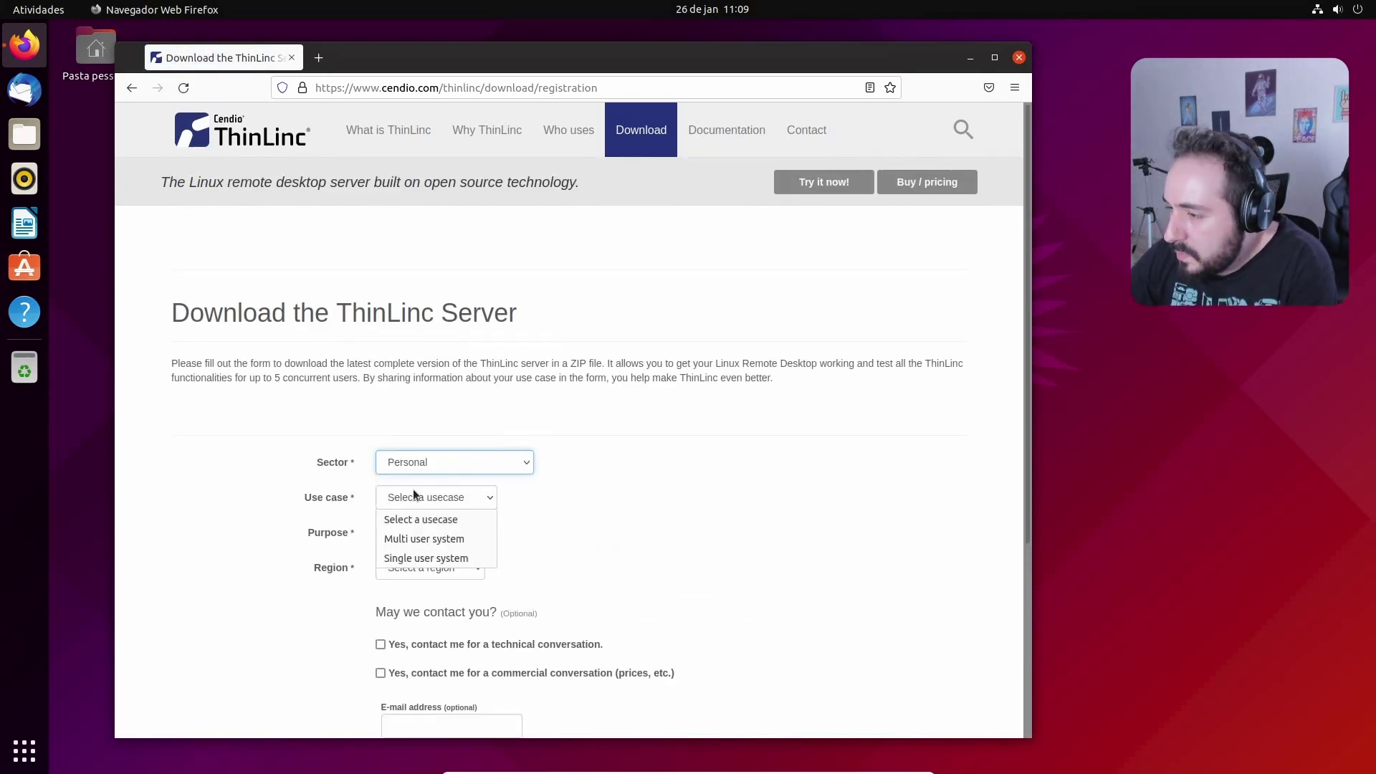
{"action": "left_click", "coordinate": [455, 560]}
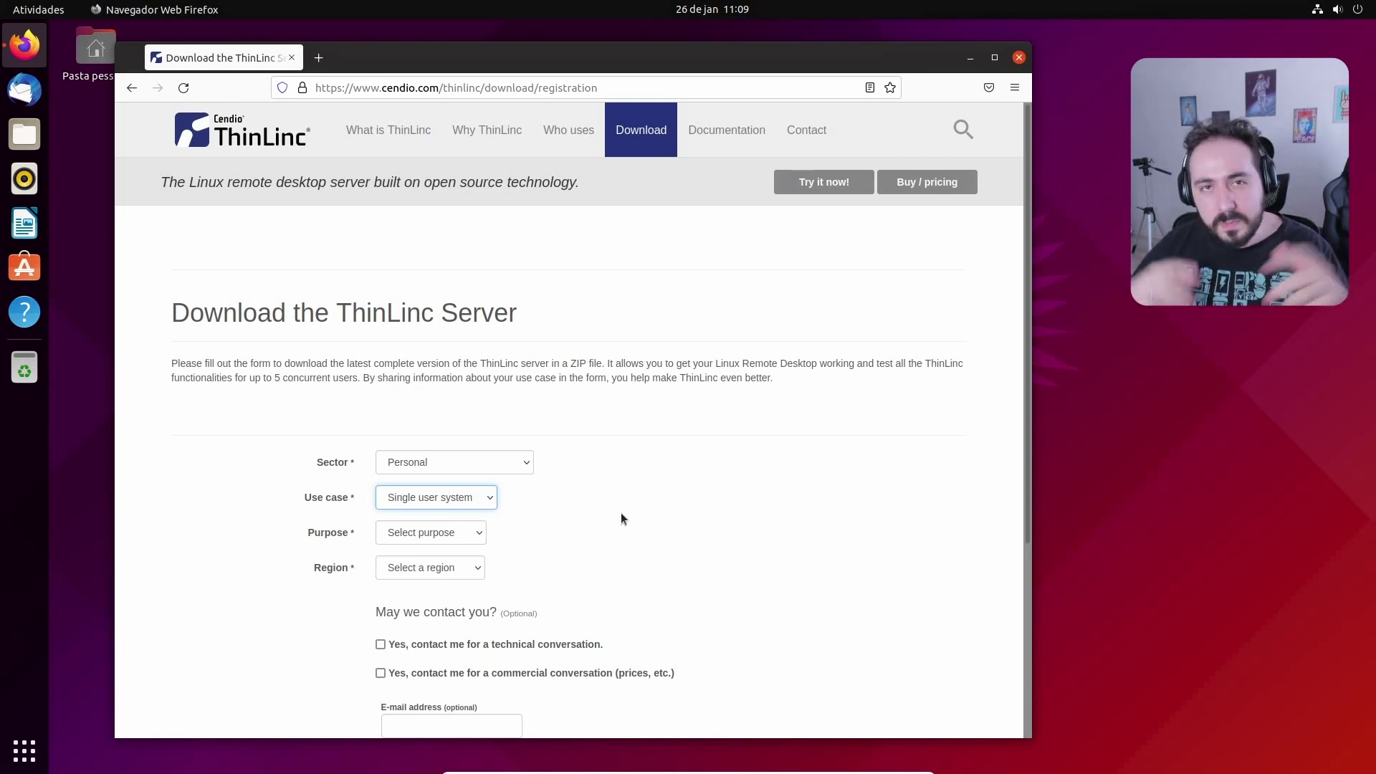
Set the purpose to Test / Evaluation and the region to South America
{"action": "scroll", "coordinate": [502, 499], "scroll_direction": "down", "scroll_amount": 3}
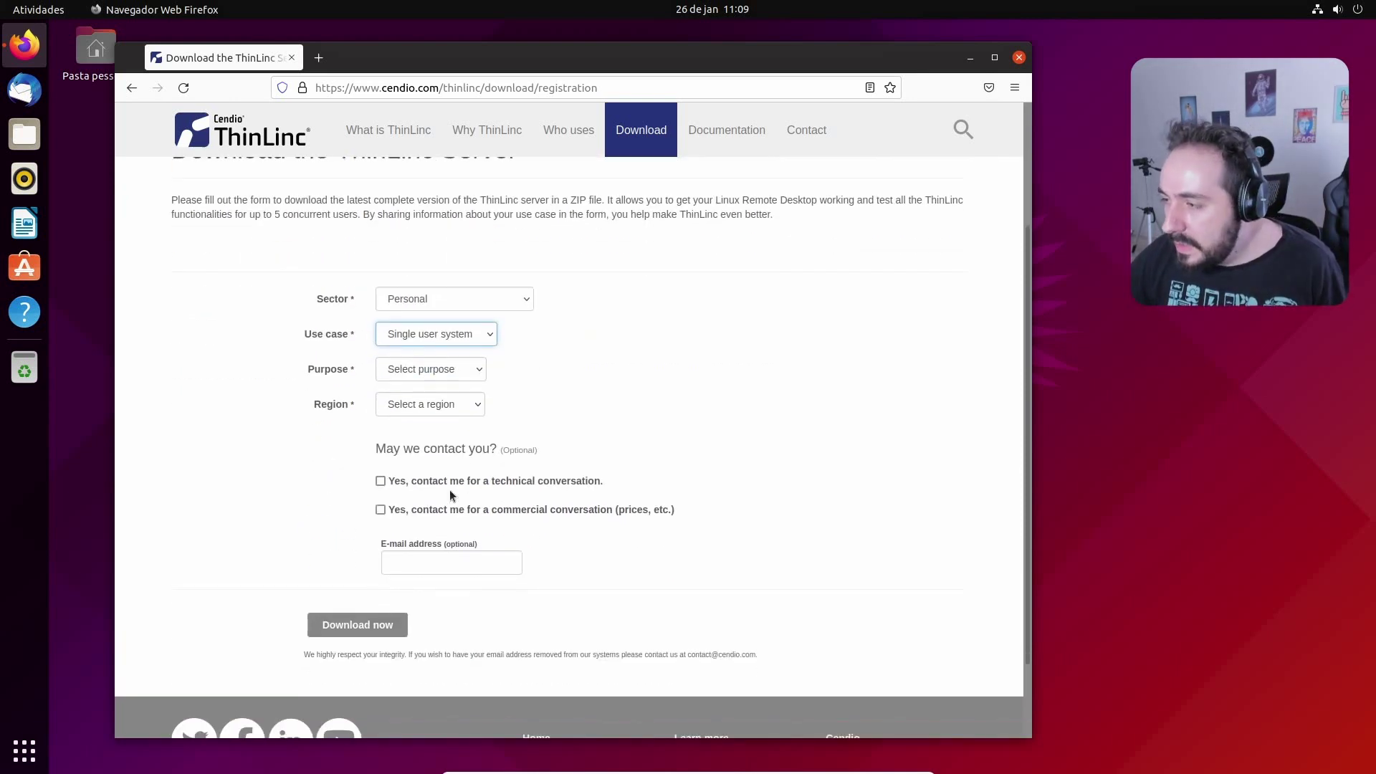
{"action": "left_click", "coordinate": [441, 376]}
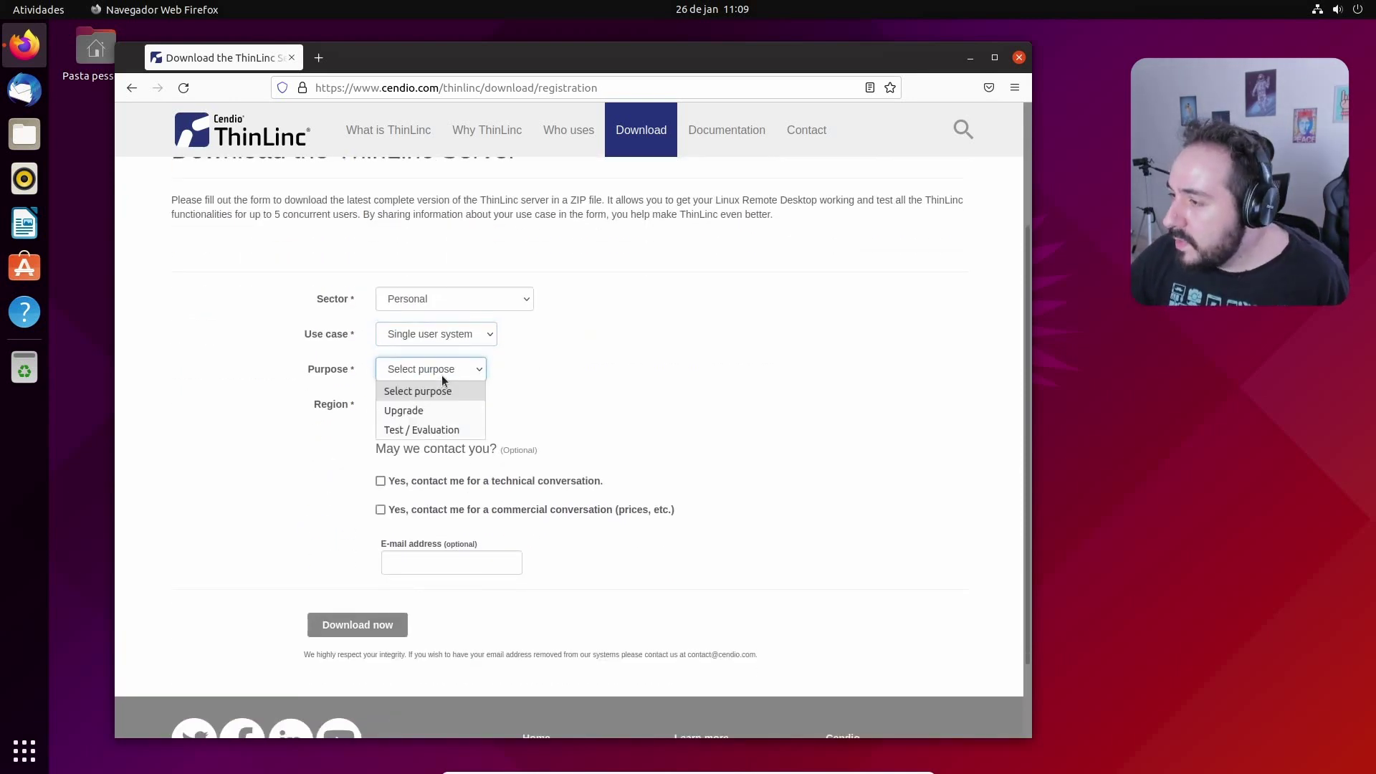
{"action": "left_click", "coordinate": [459, 428]}
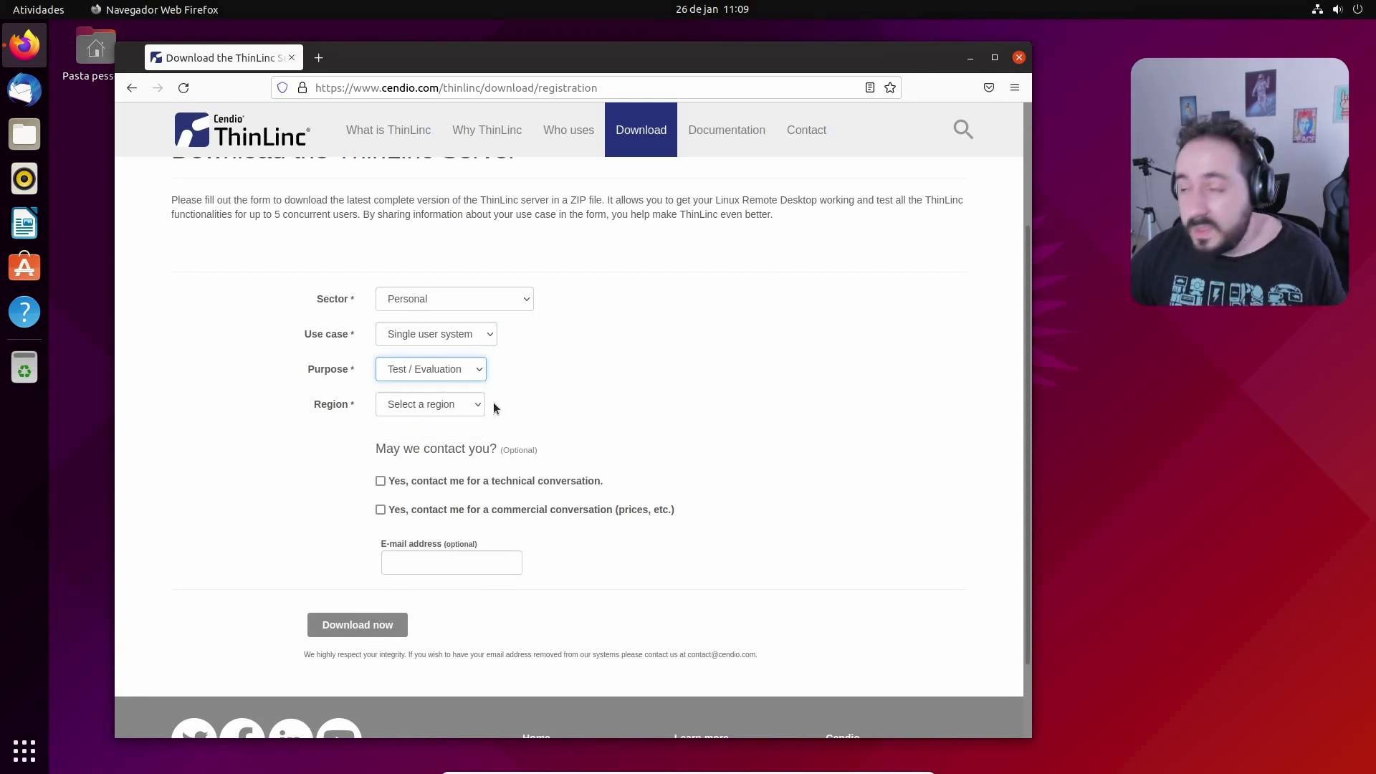
{"action": "left_click", "coordinate": [460, 403]}
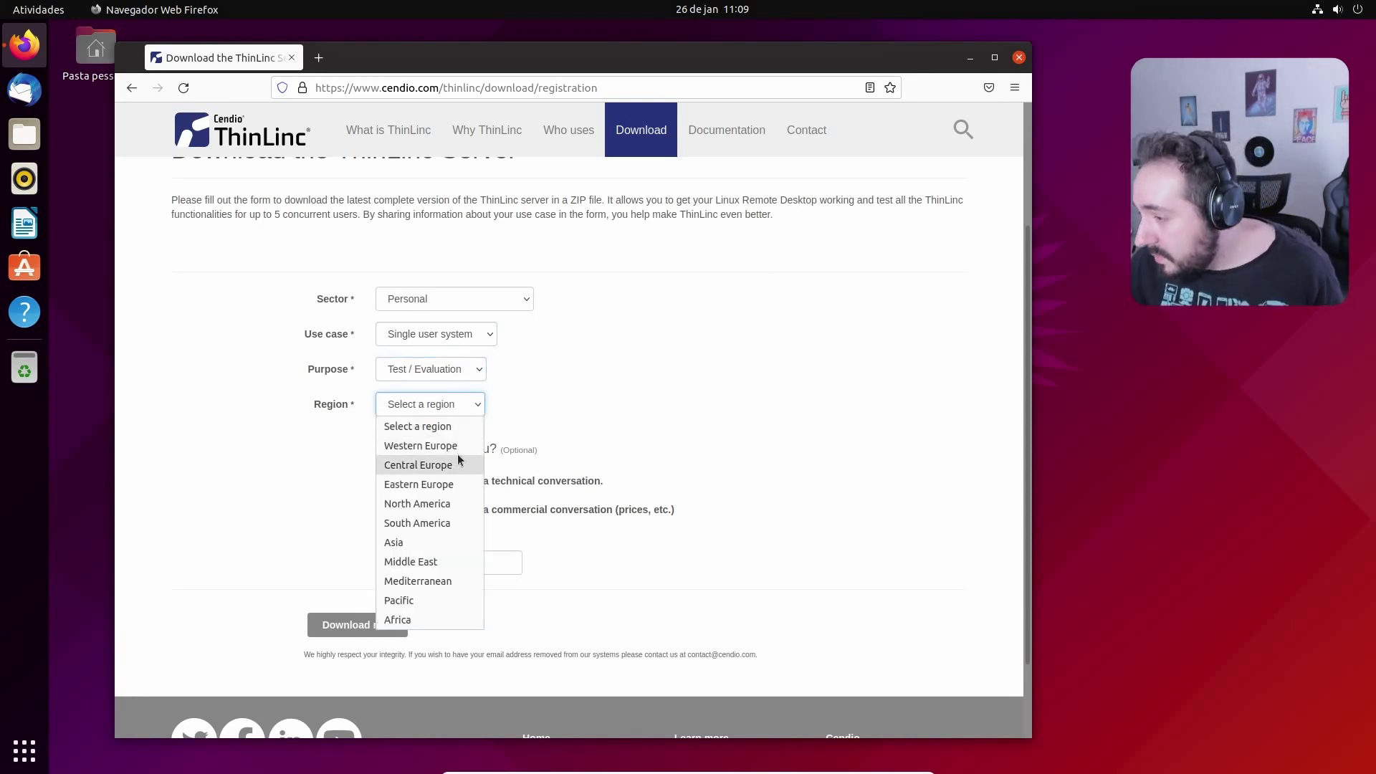
{"action": "left_click", "coordinate": [447, 523]}
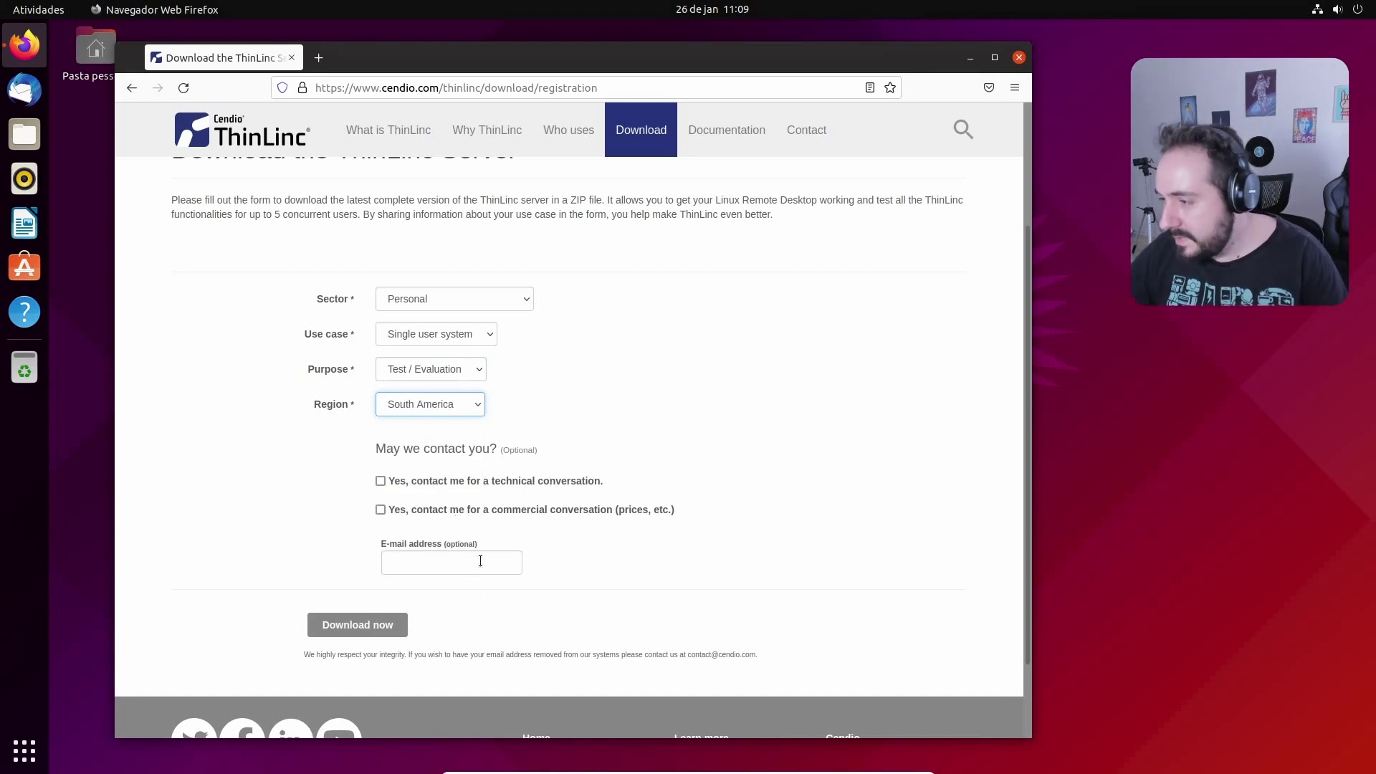
{"action": "left_click", "coordinate": [436, 563]}
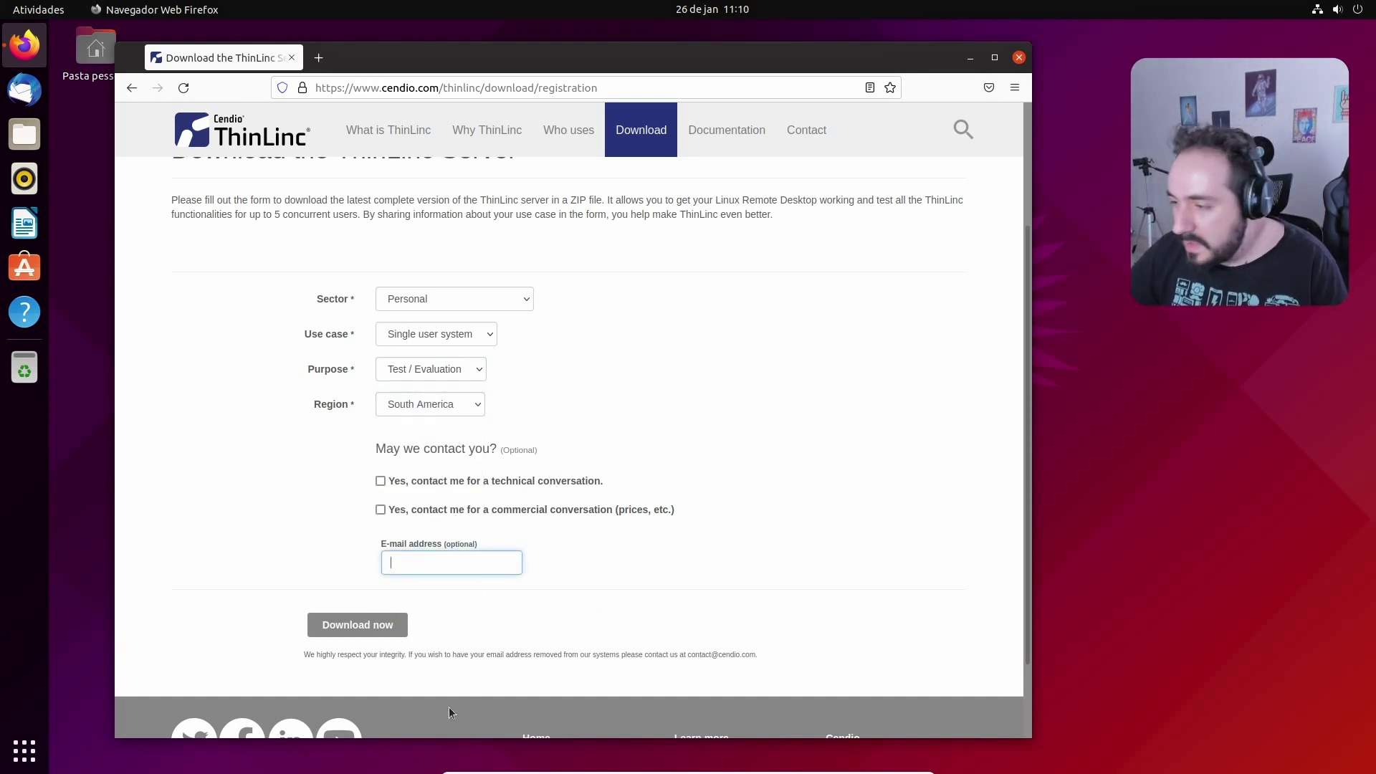
Submit the form, save tl-4.13.0-server.zip to disk, and open its Downloads folder
{"action": "left_click", "coordinate": [358, 624]}
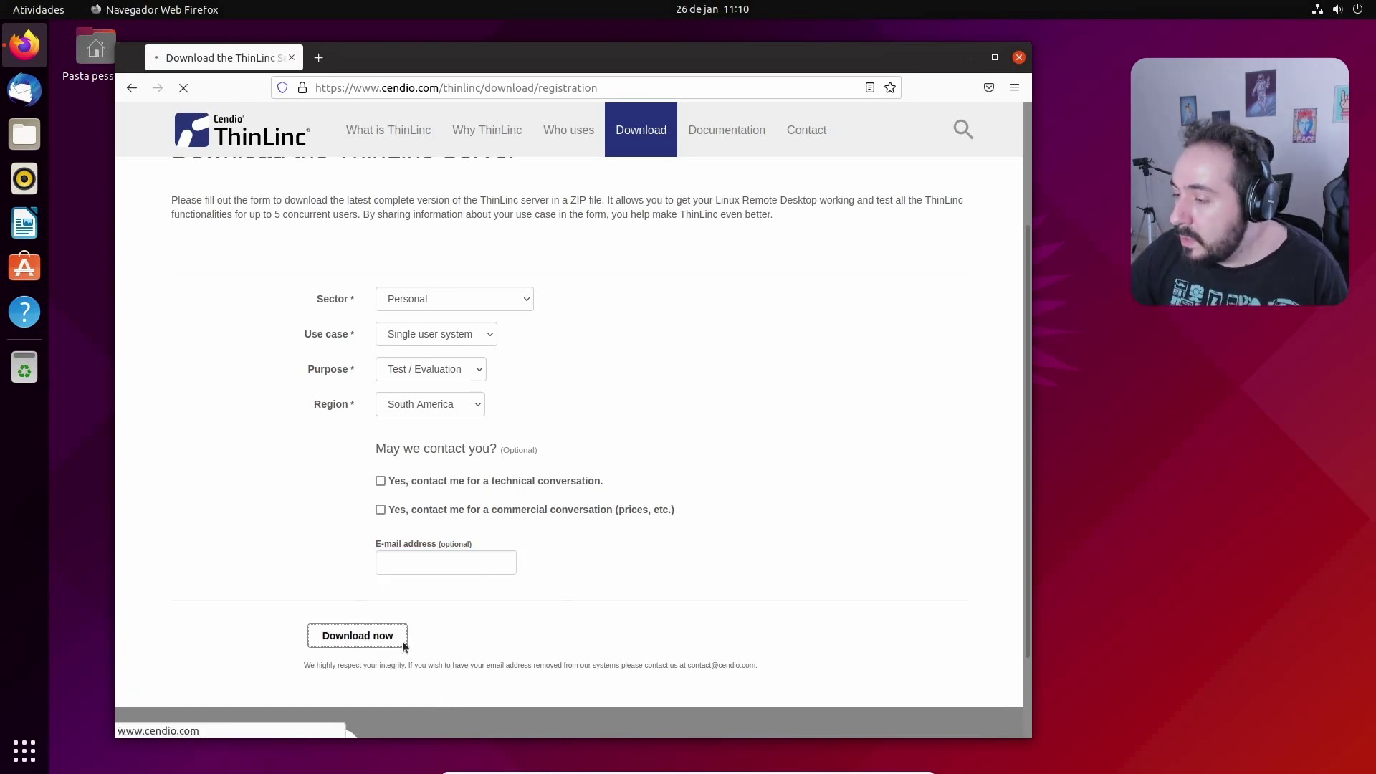
{"action": "left_click", "coordinate": [129, 224]}
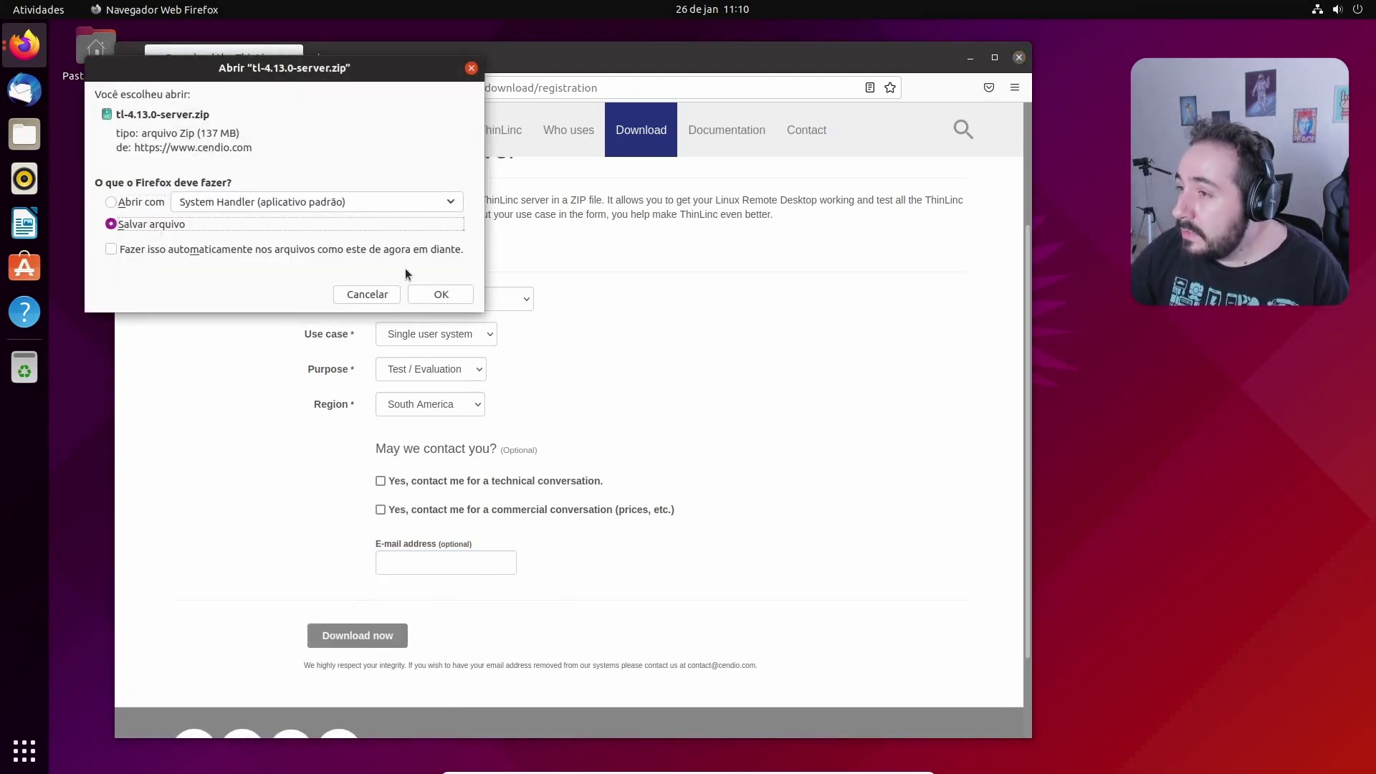
{"action": "left_click", "coordinate": [439, 293]}
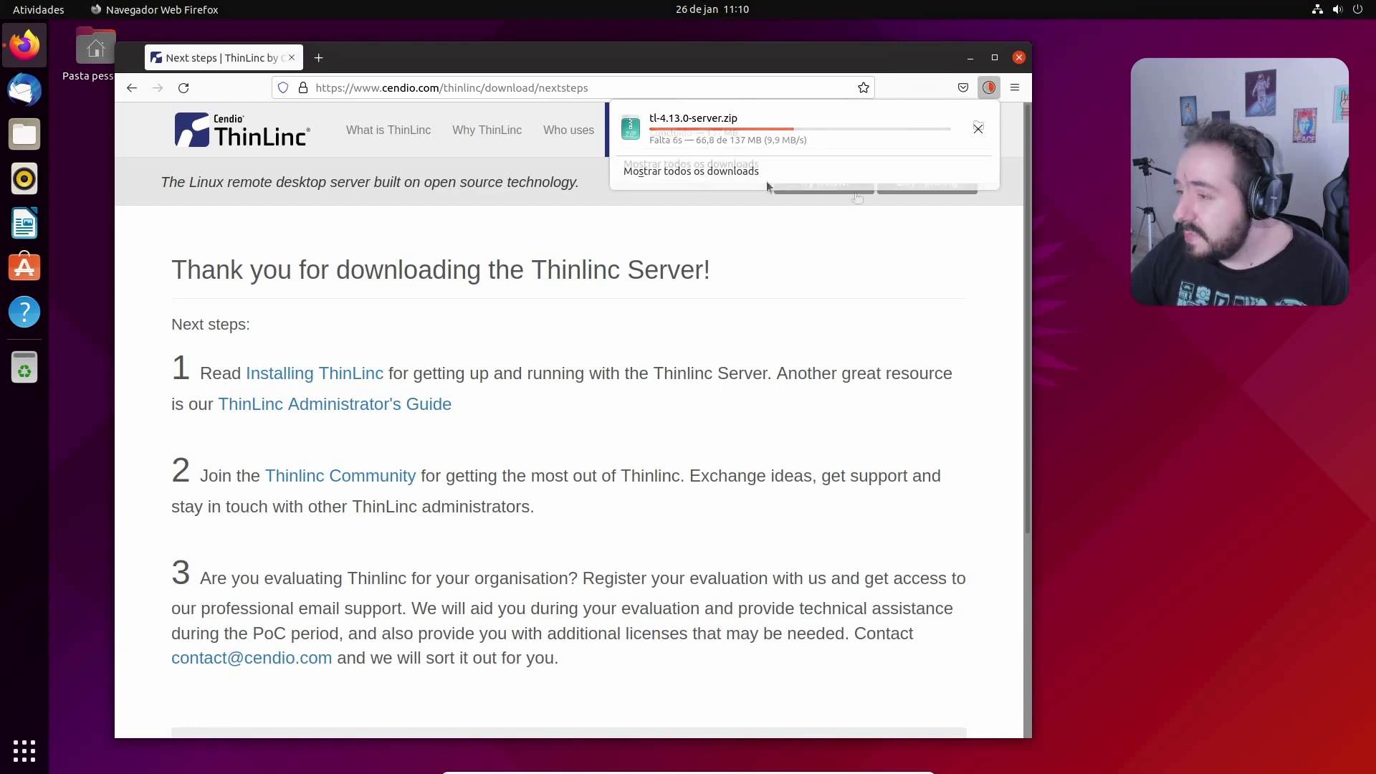
{"action": "left_click", "coordinate": [979, 127]}
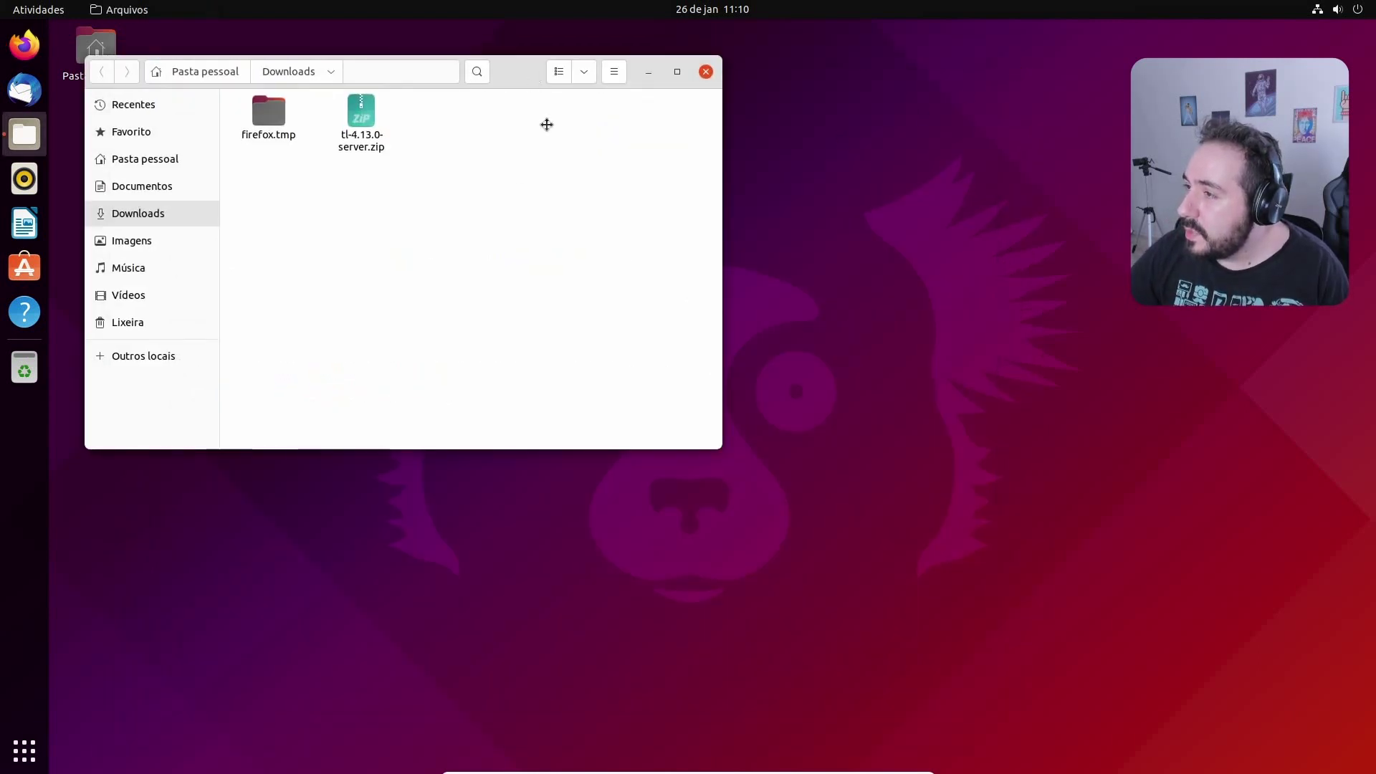
Extract tl-4.13.0-server.zip here and open the tl-4.13.0-server folder in an enlarged Files window
{"action": "right_click", "coordinate": [391, 207]}
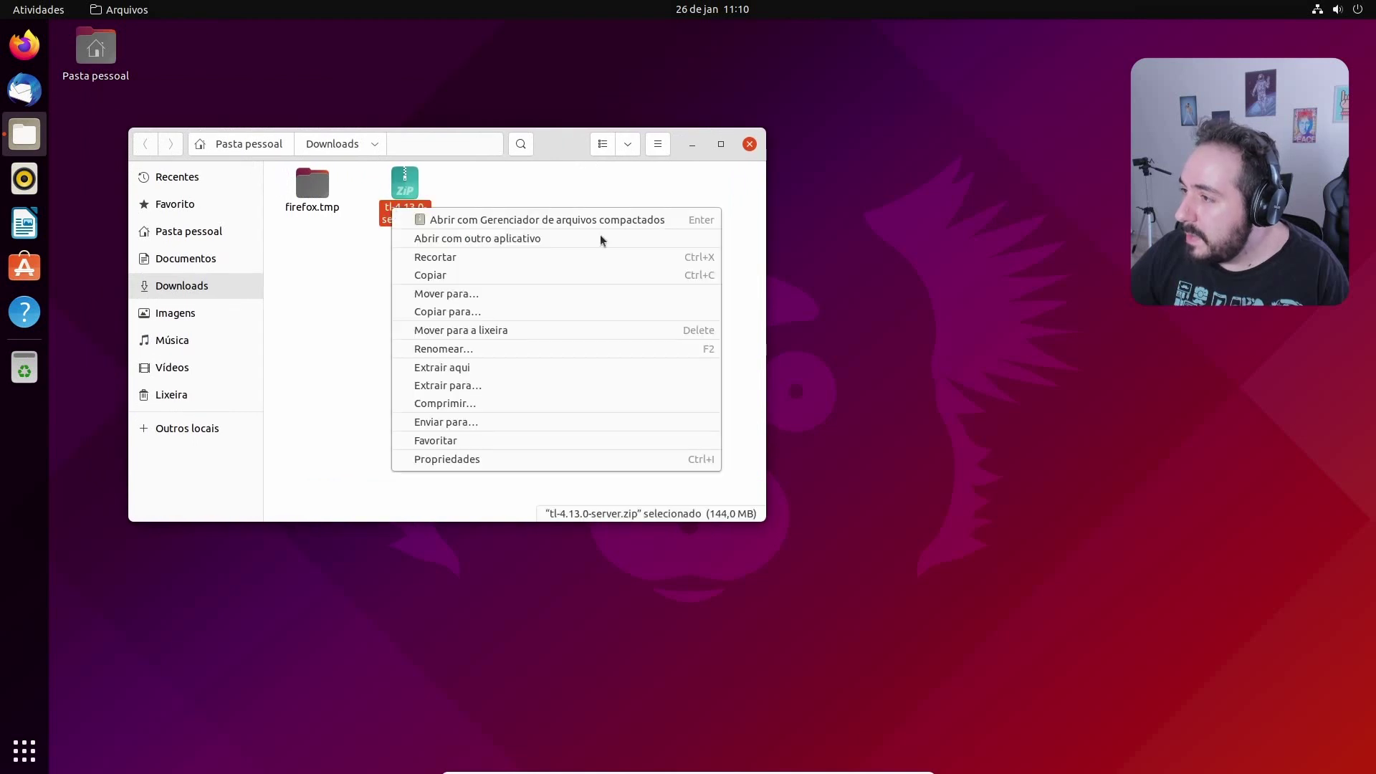
{"action": "left_click", "coordinate": [565, 369]}
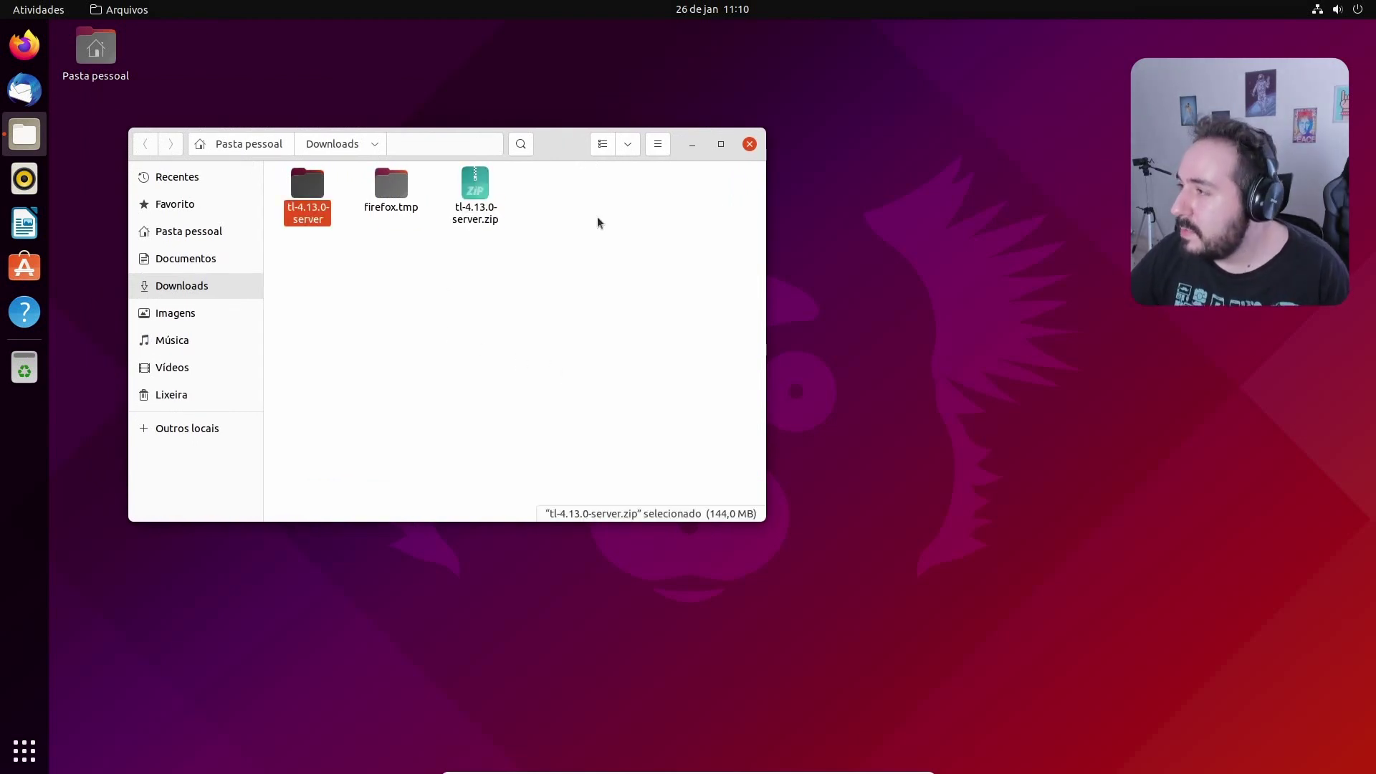
{"action": "key", "text": "Return"}
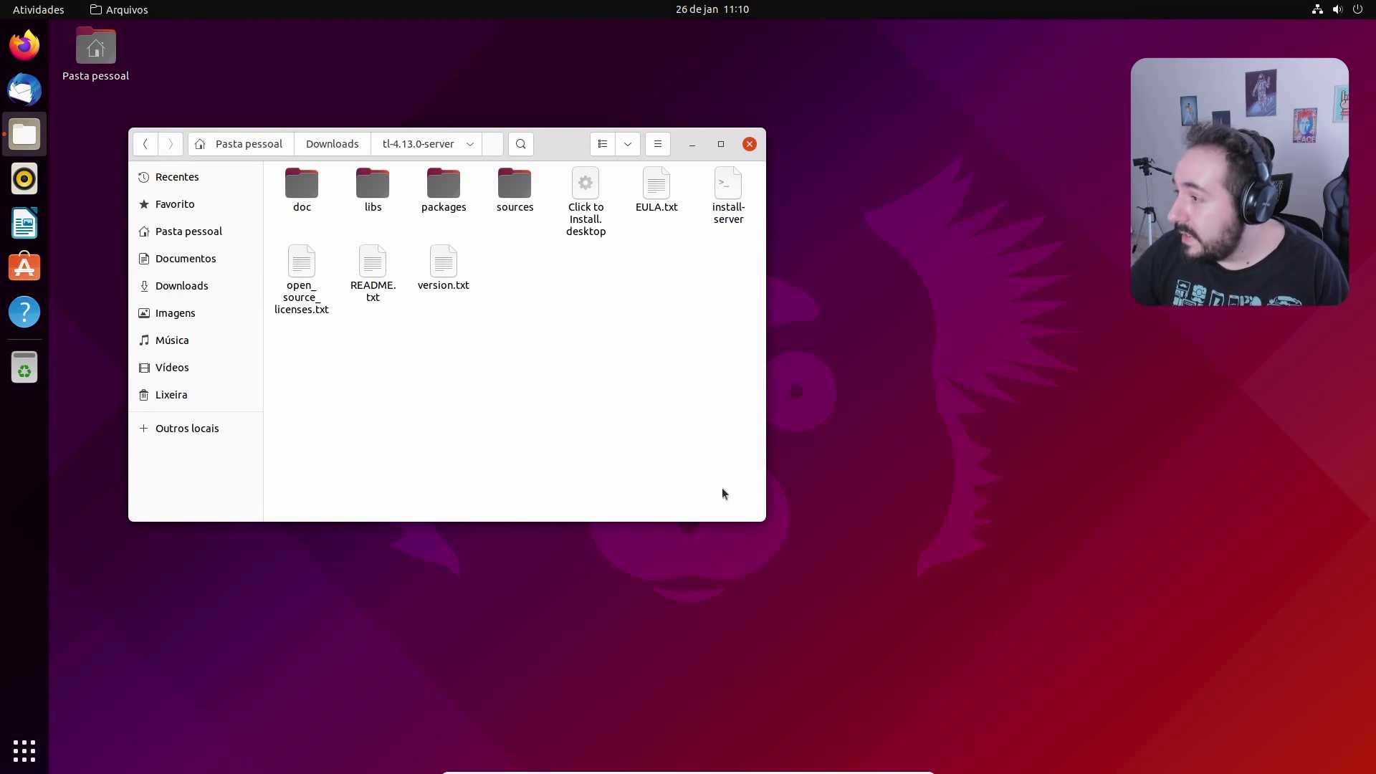
{"action": "left_click_drag", "start_coordinate": [767, 519], "coordinate": [978, 602]}
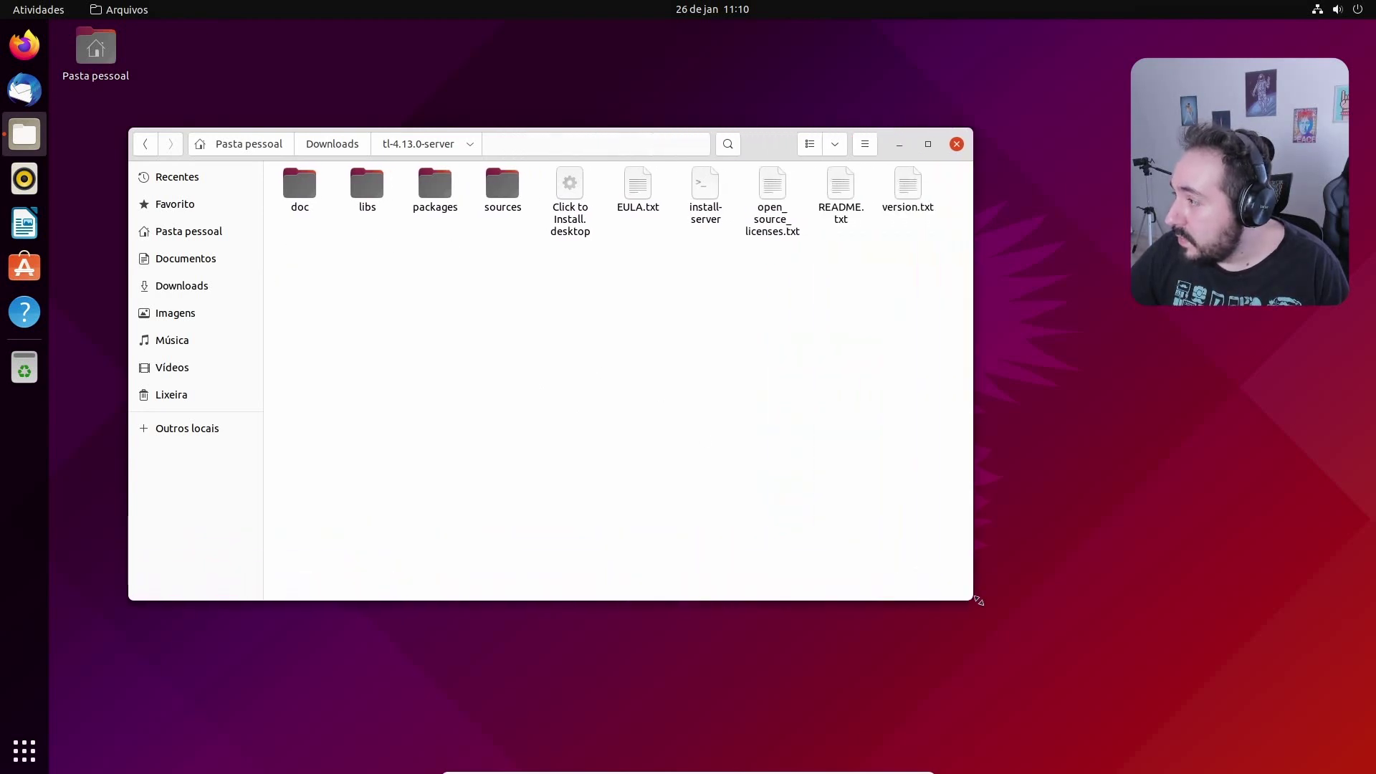
{"action": "left_click_drag", "start_coordinate": [750, 145], "coordinate": [701, 132]}
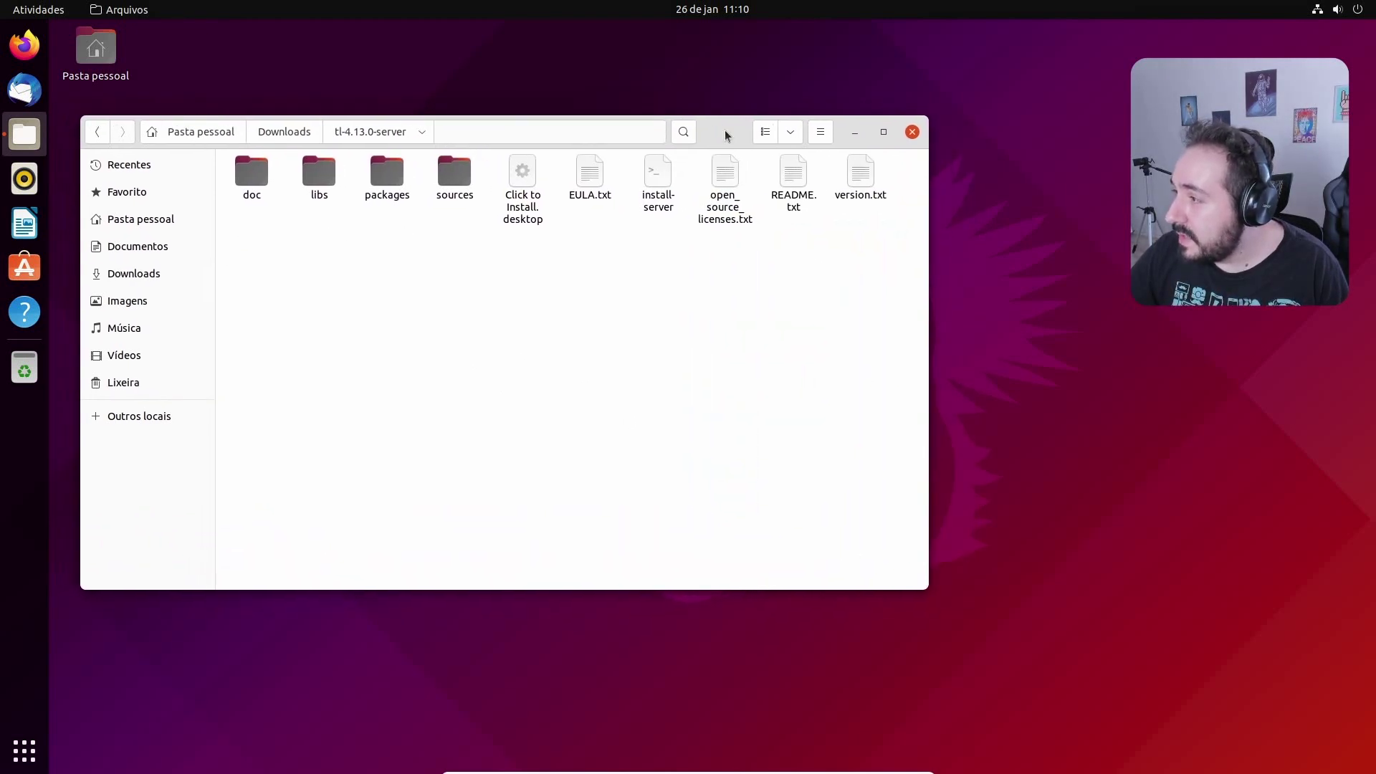
{"action": "left_click", "coordinate": [664, 202]}
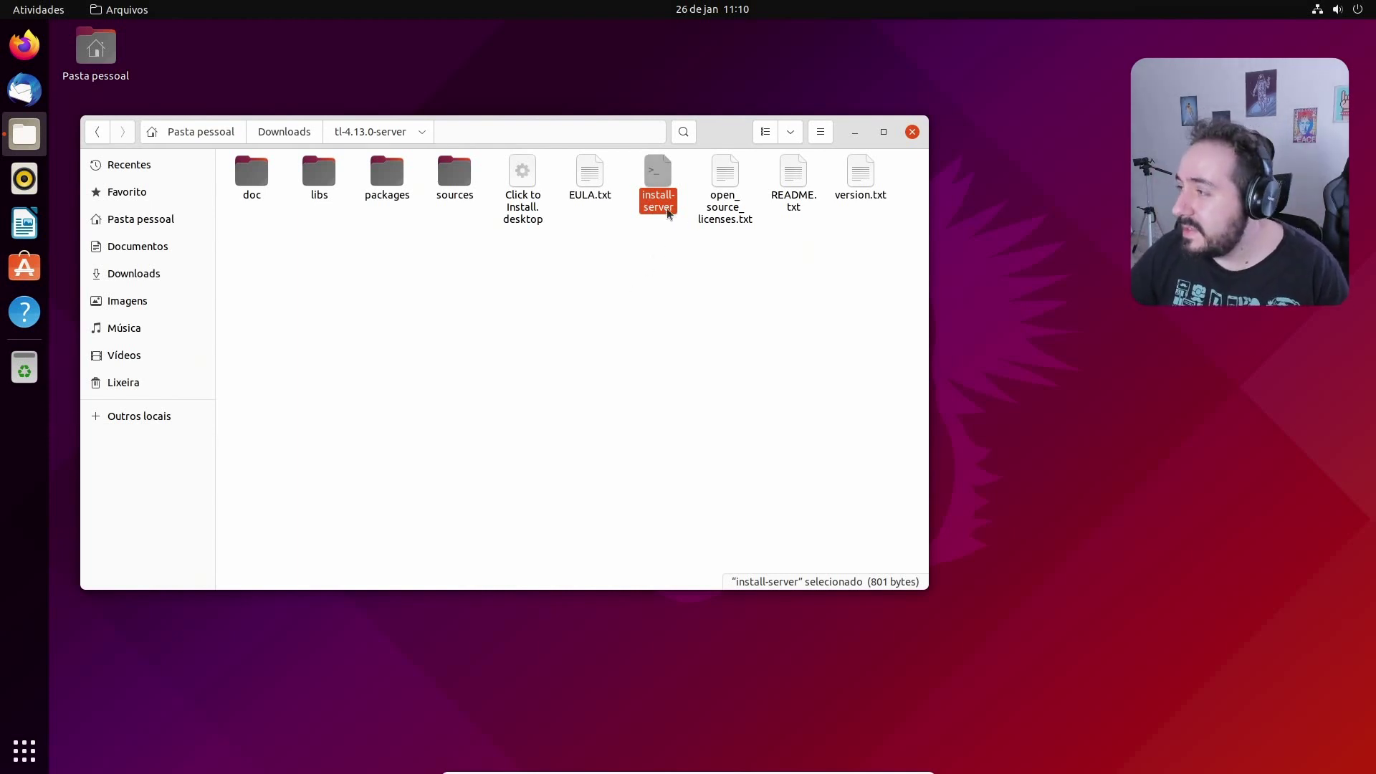
{"action": "left_click", "coordinate": [655, 326]}
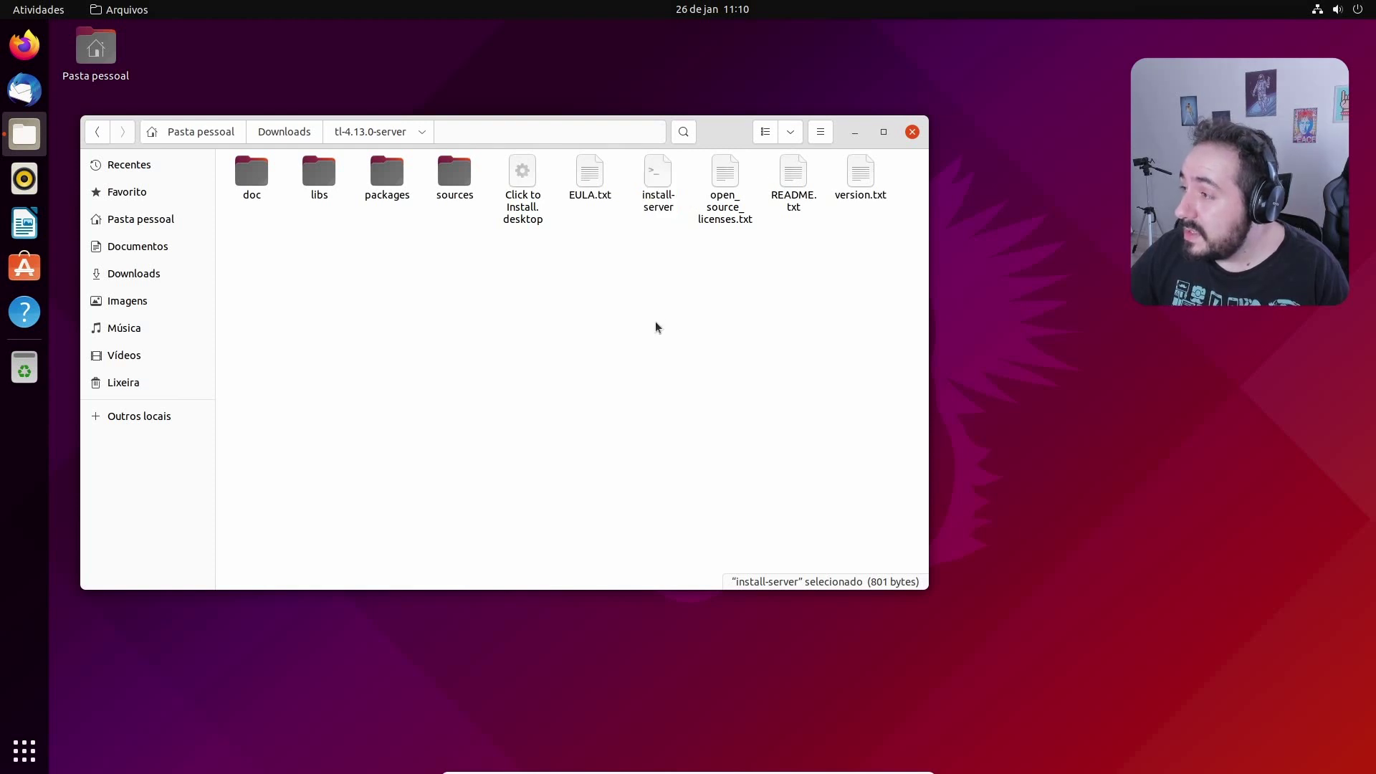
Run install-server as a program through sudo with the user's password, then minimize Terminal and Files
{"action": "right_click", "coordinate": [656, 201]}
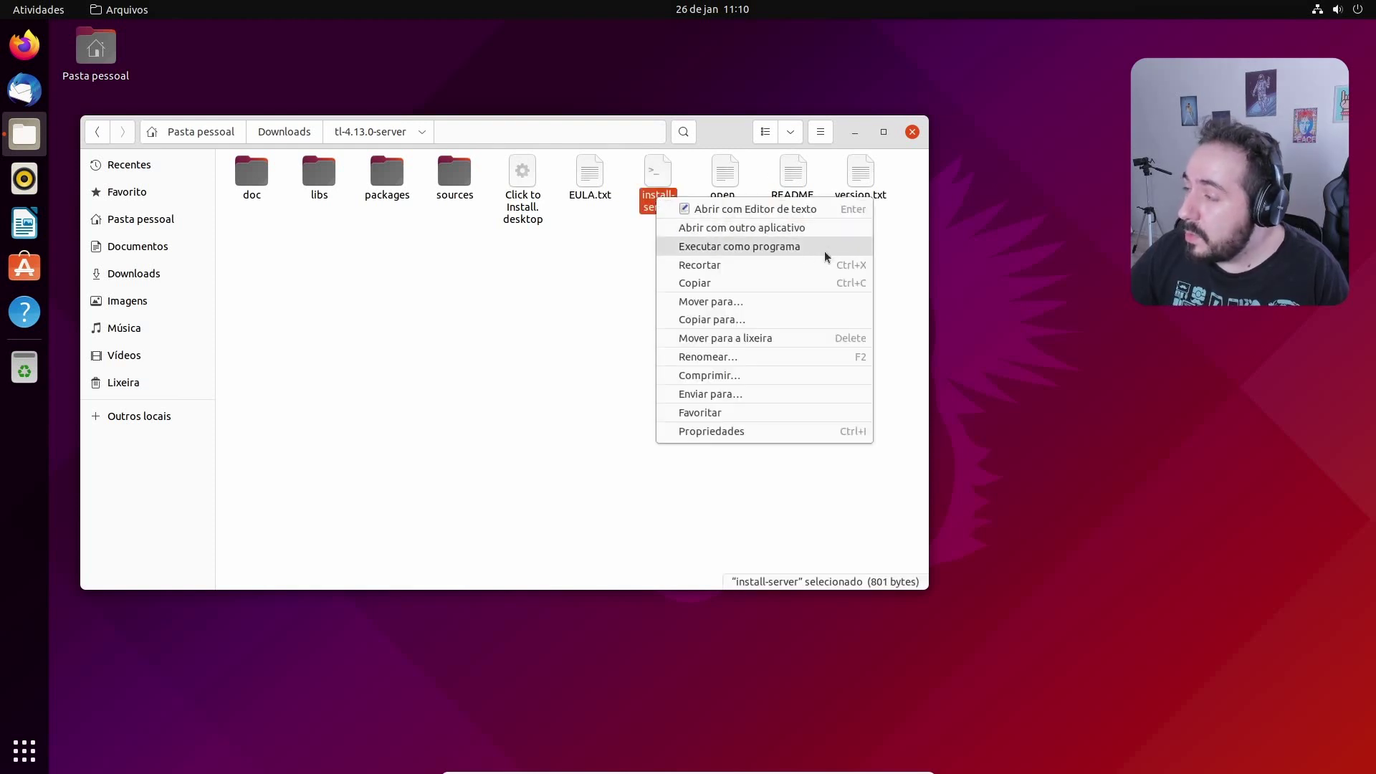
{"action": "left_click", "coordinate": [798, 248]}
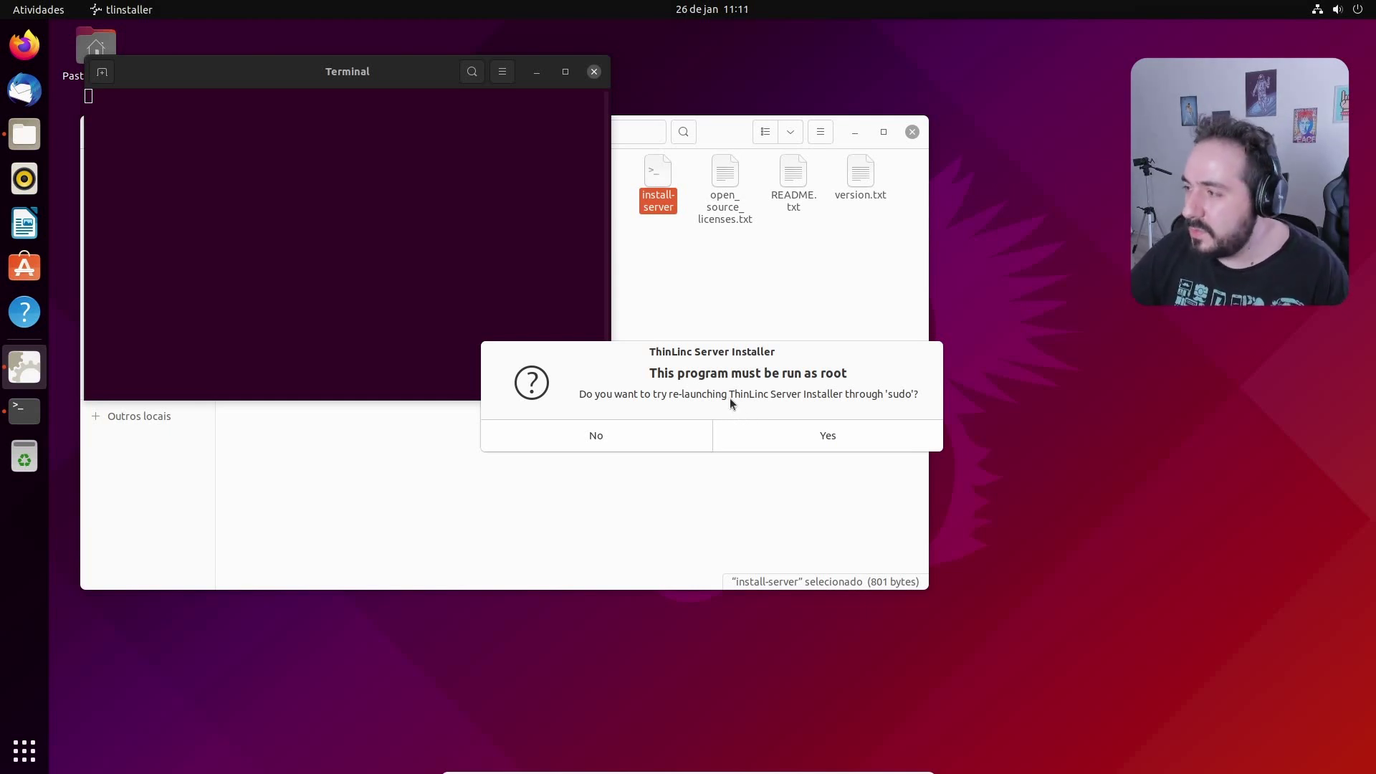
{"action": "left_click", "coordinate": [801, 438]}
{"action": "type", "text": "•••"}
{"action": "key", "text": "Return"}
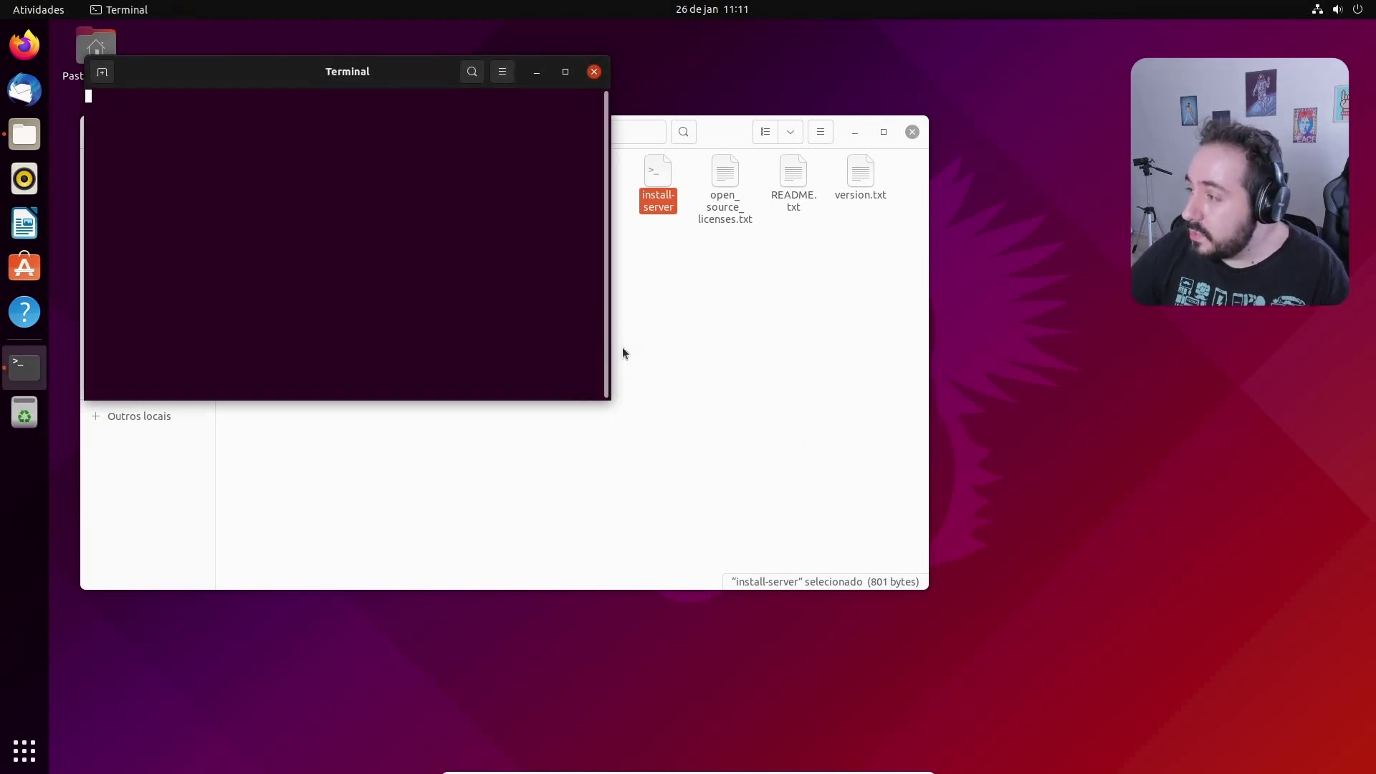
{"action": "left_click", "coordinate": [537, 72]}
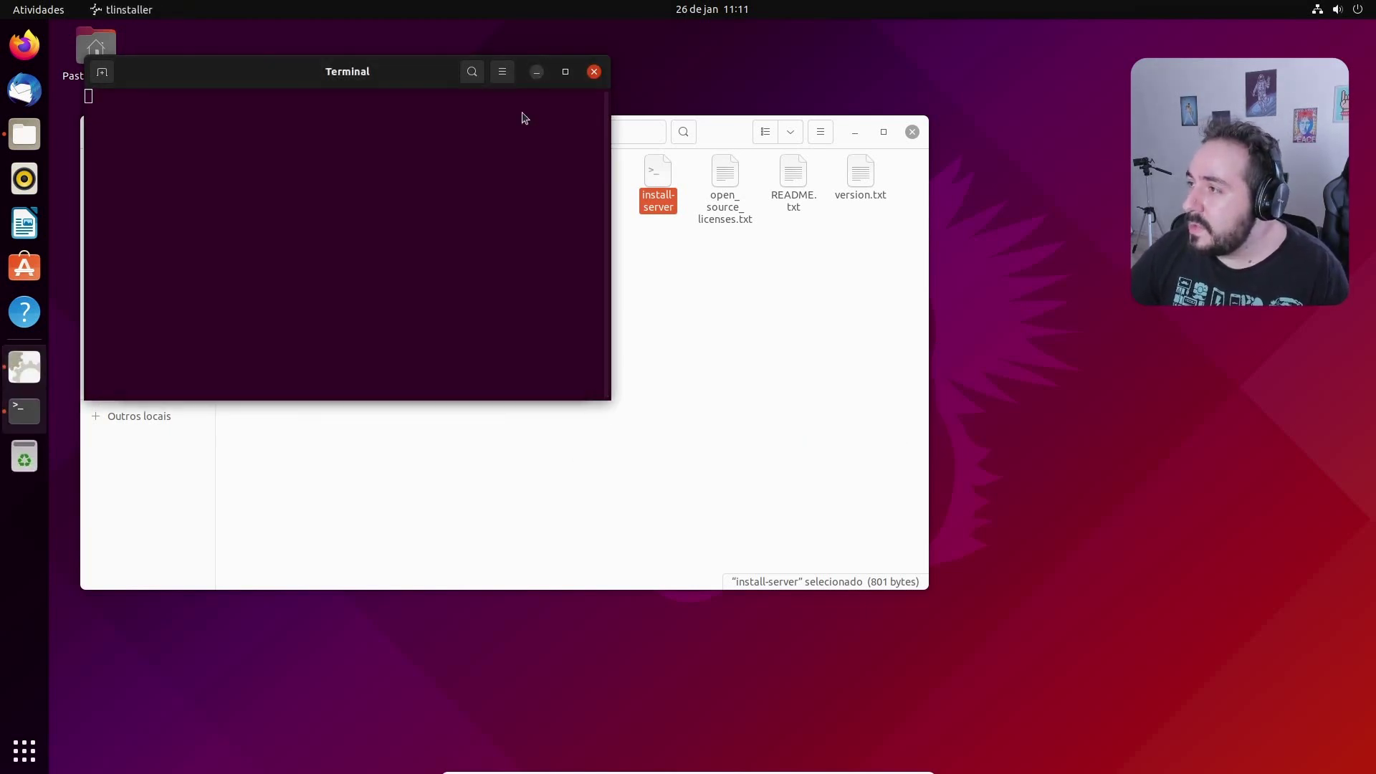
{"action": "left_click", "coordinate": [856, 132]}
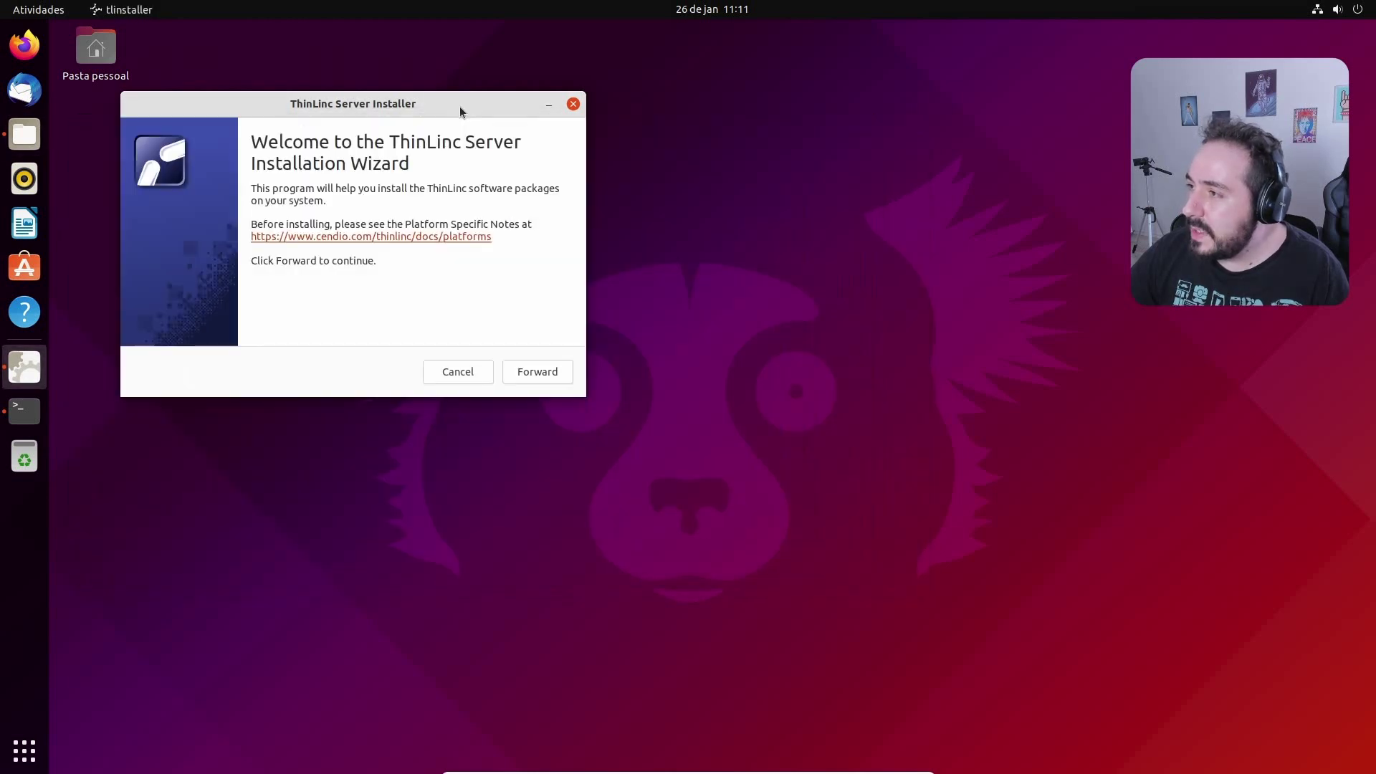
Center the installer, install the eight ThinLinc packages, and finish with Run ThinLinc Setup now checked
{"action": "left_click_drag", "start_coordinate": [459, 106], "coordinate": [629, 177]}
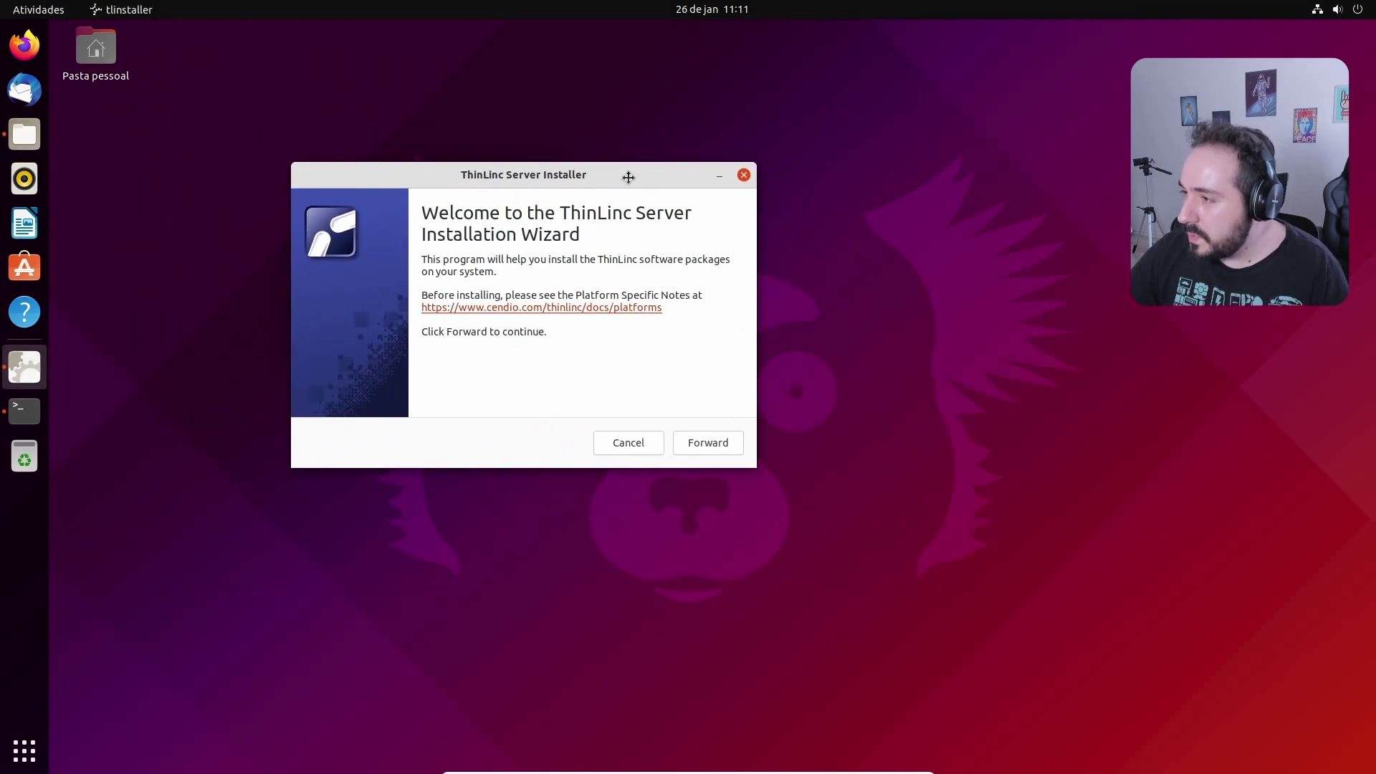
{"action": "left_click", "coordinate": [712, 445]}
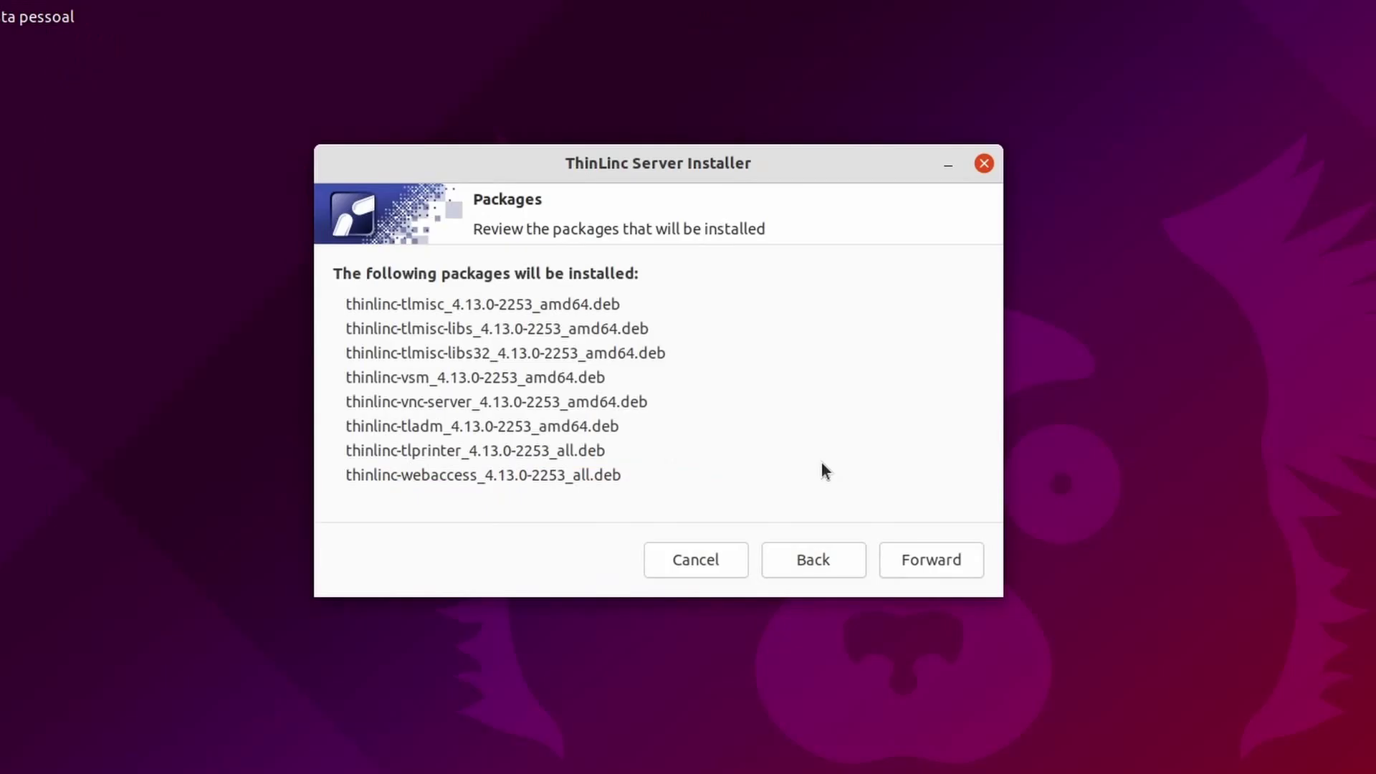
{"action": "left_click", "coordinate": [926, 557]}
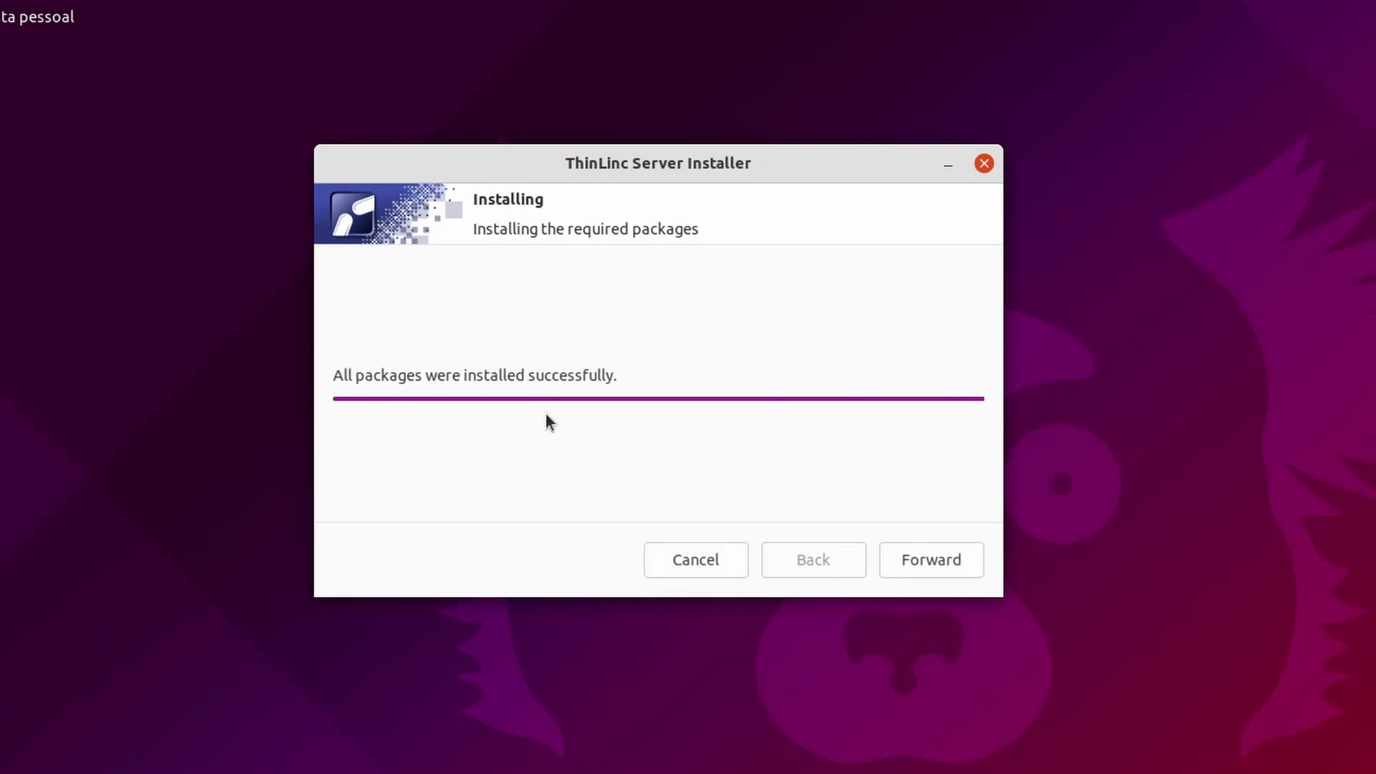
{"action": "left_click", "coordinate": [913, 565]}
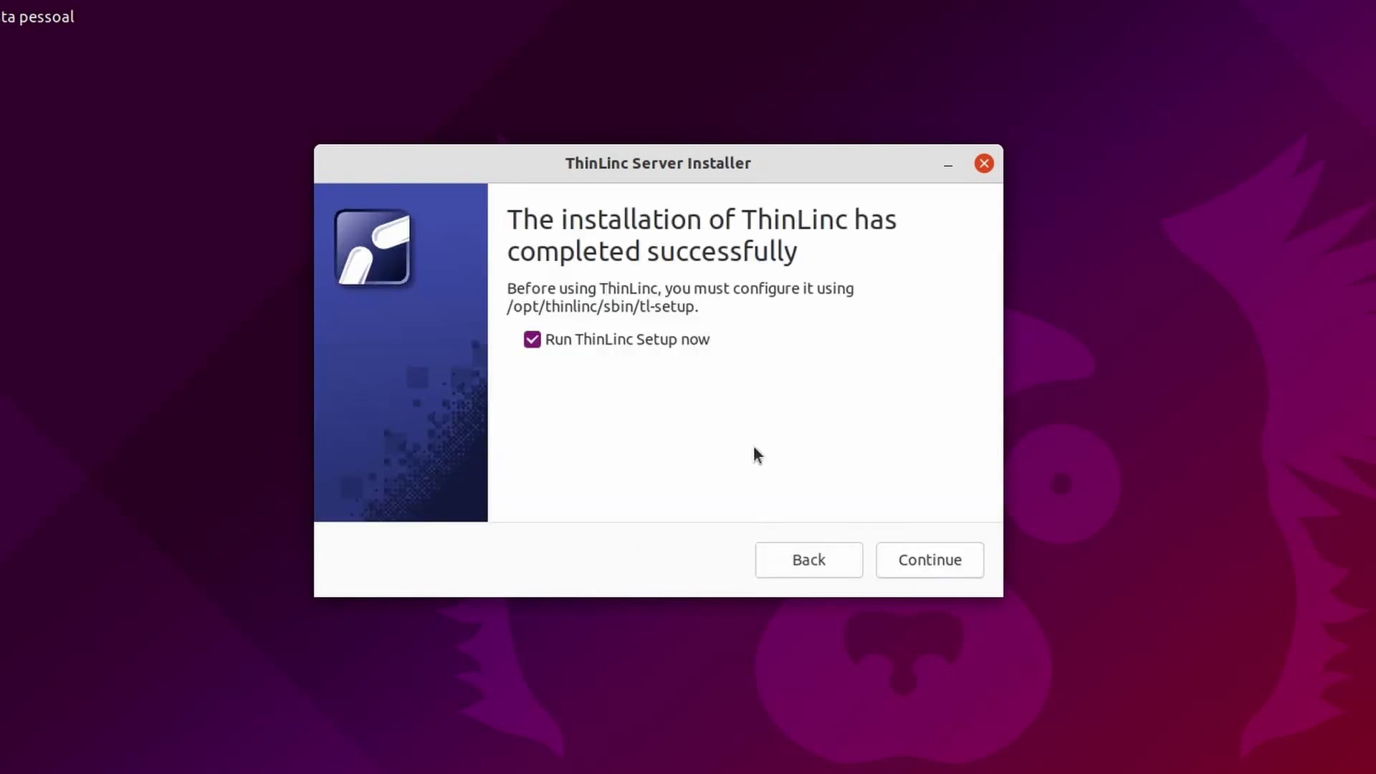
{"action": "left_click", "coordinate": [960, 563]}
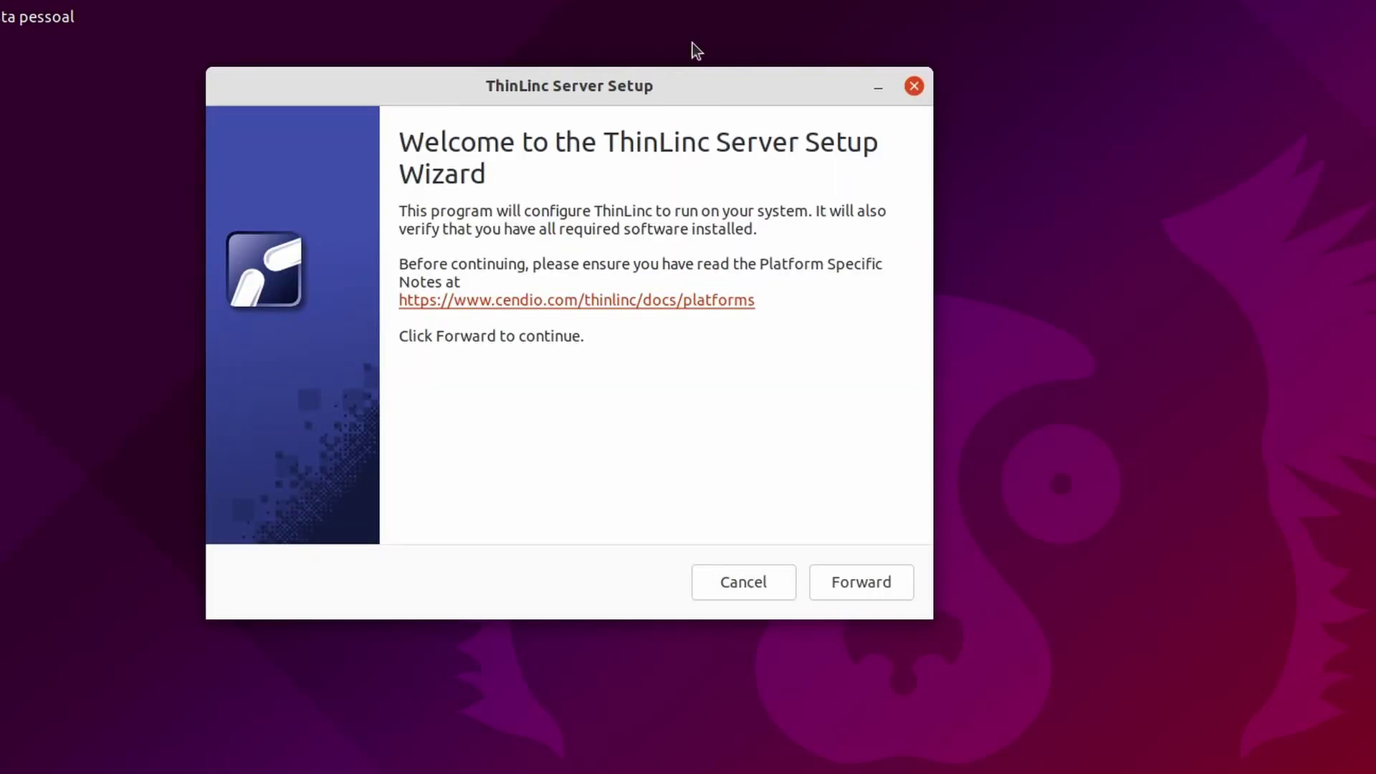
Accept the ThinLinc license agreement and advance to the Server Type page
{"action": "left_click", "coordinate": [857, 590]}
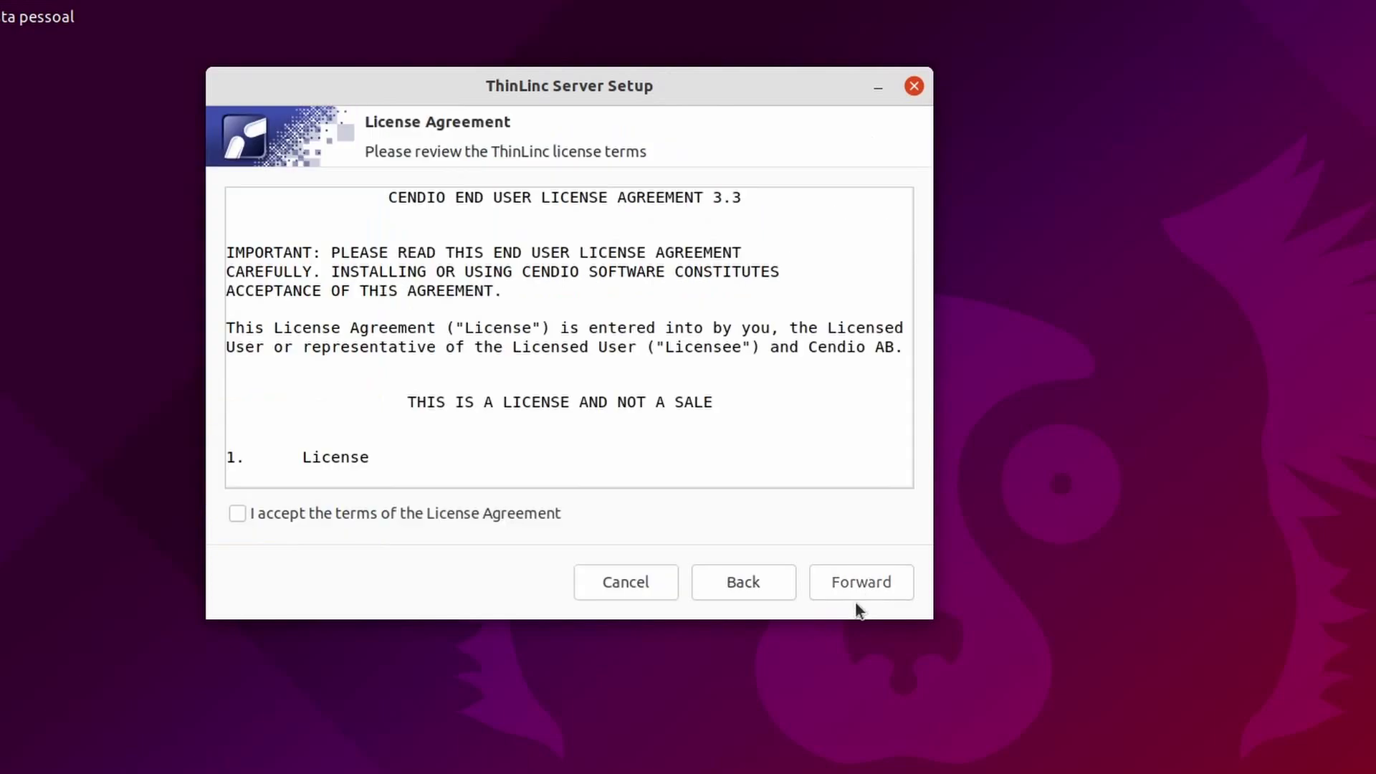
{"action": "left_click", "coordinate": [358, 512]}
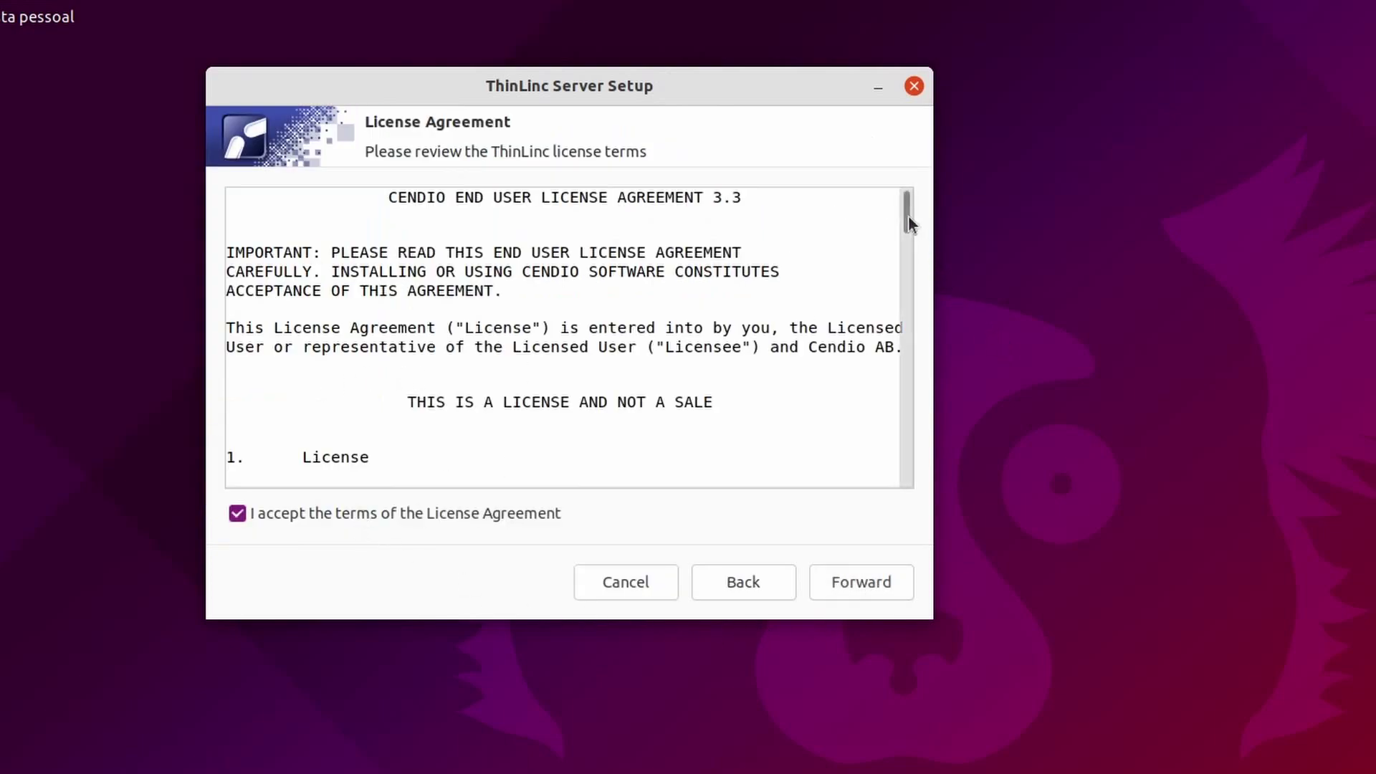
{"action": "left_click_drag", "start_coordinate": [909, 215], "coordinate": [914, 129]}
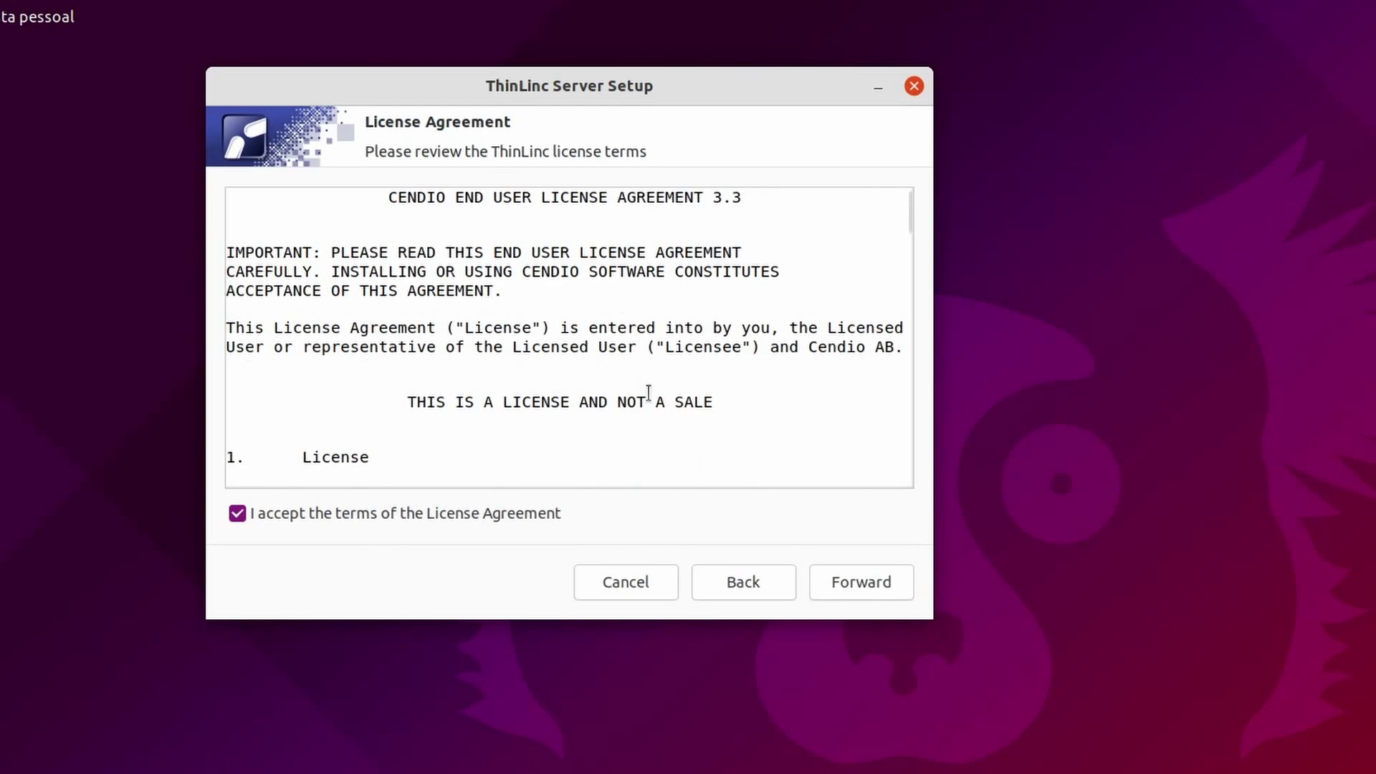
{"action": "scroll", "coordinate": [649, 393], "scroll_direction": "down", "scroll_amount": 10}
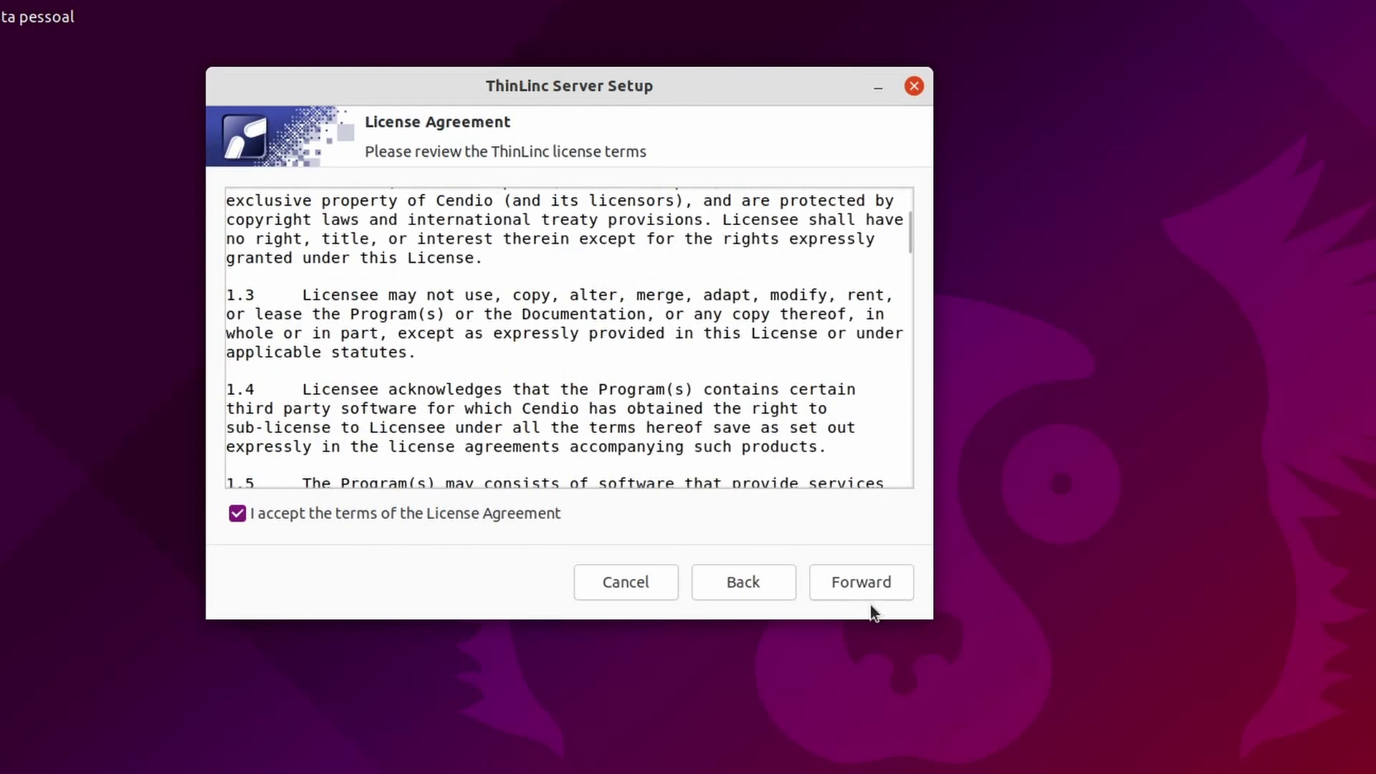
{"action": "left_click", "coordinate": [862, 592]}
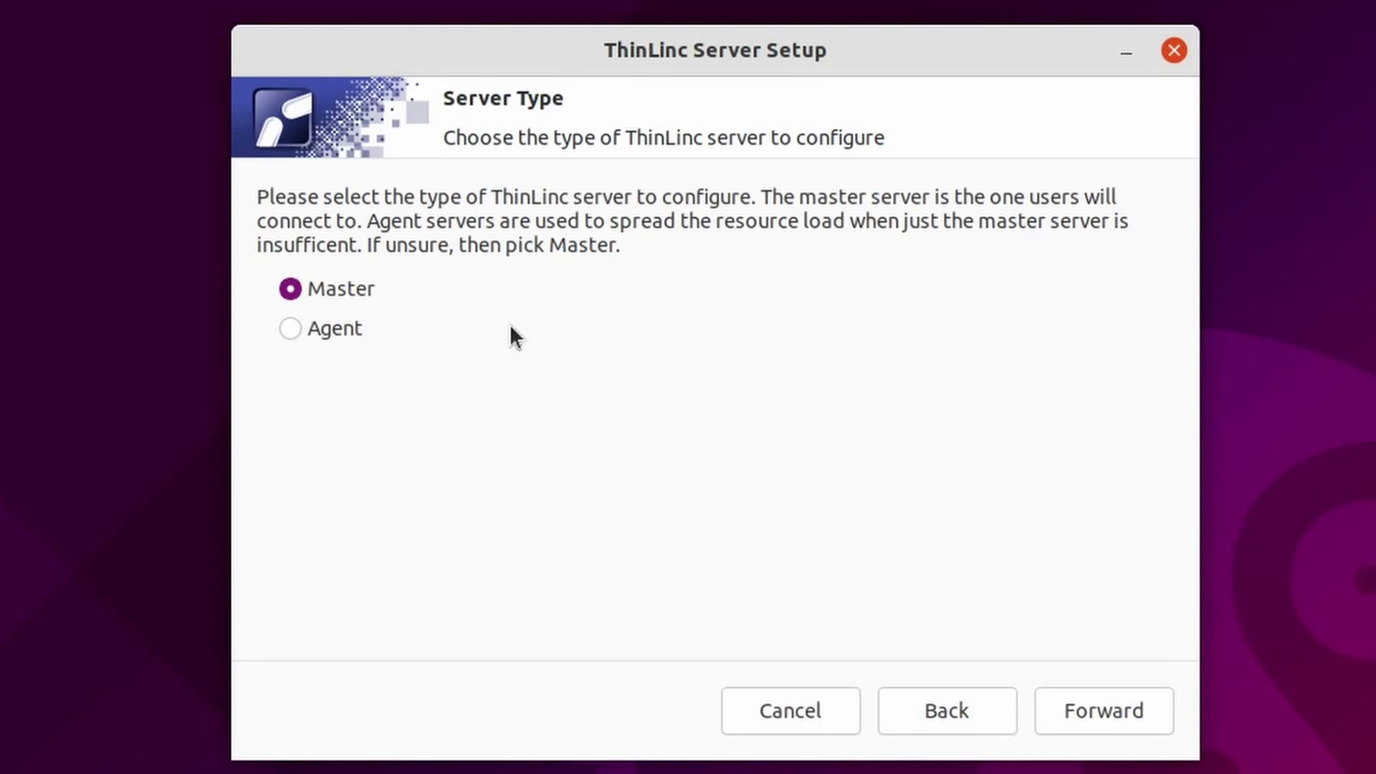
Keep Master, run the system check, and auto-install the missing postfix and nfs-common packages
{"action": "left_click", "coordinate": [1137, 714]}
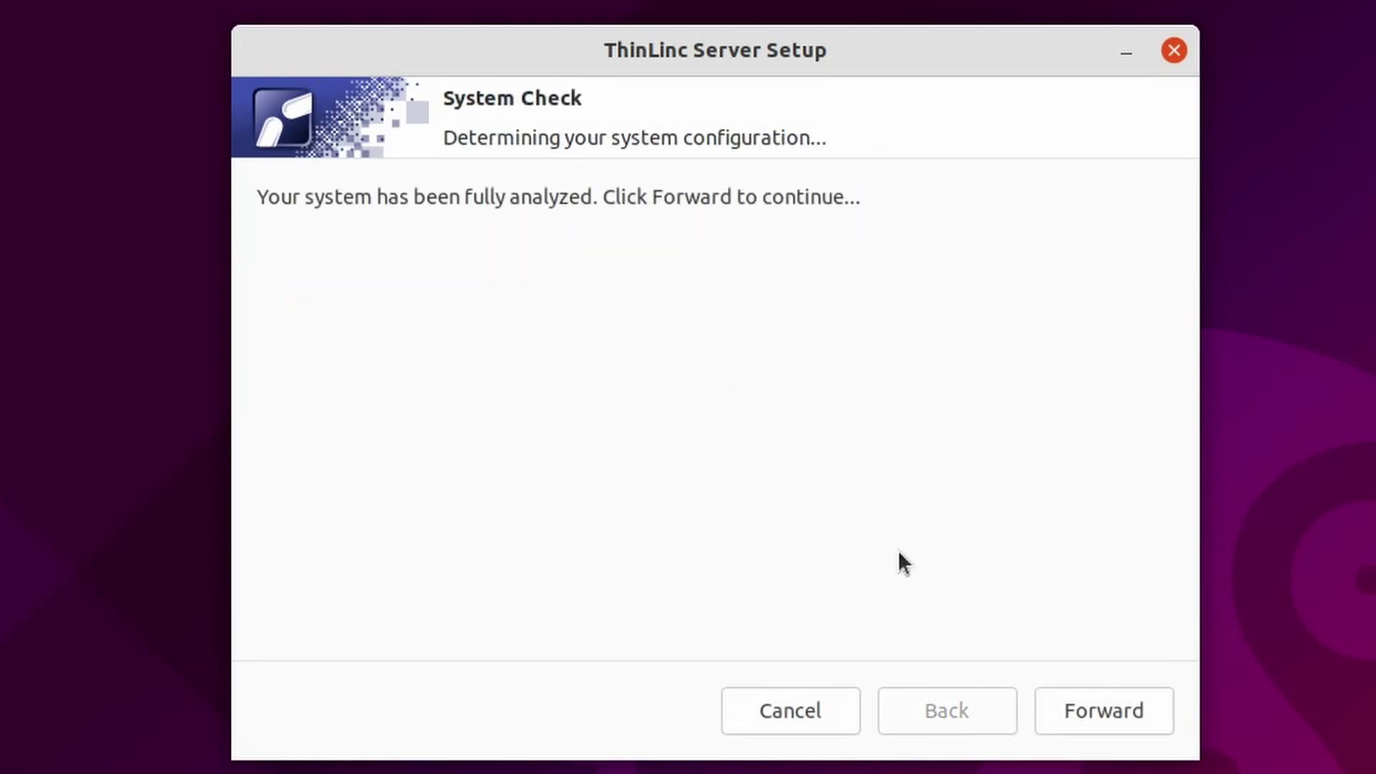
{"action": "left_click", "coordinate": [1075, 721]}
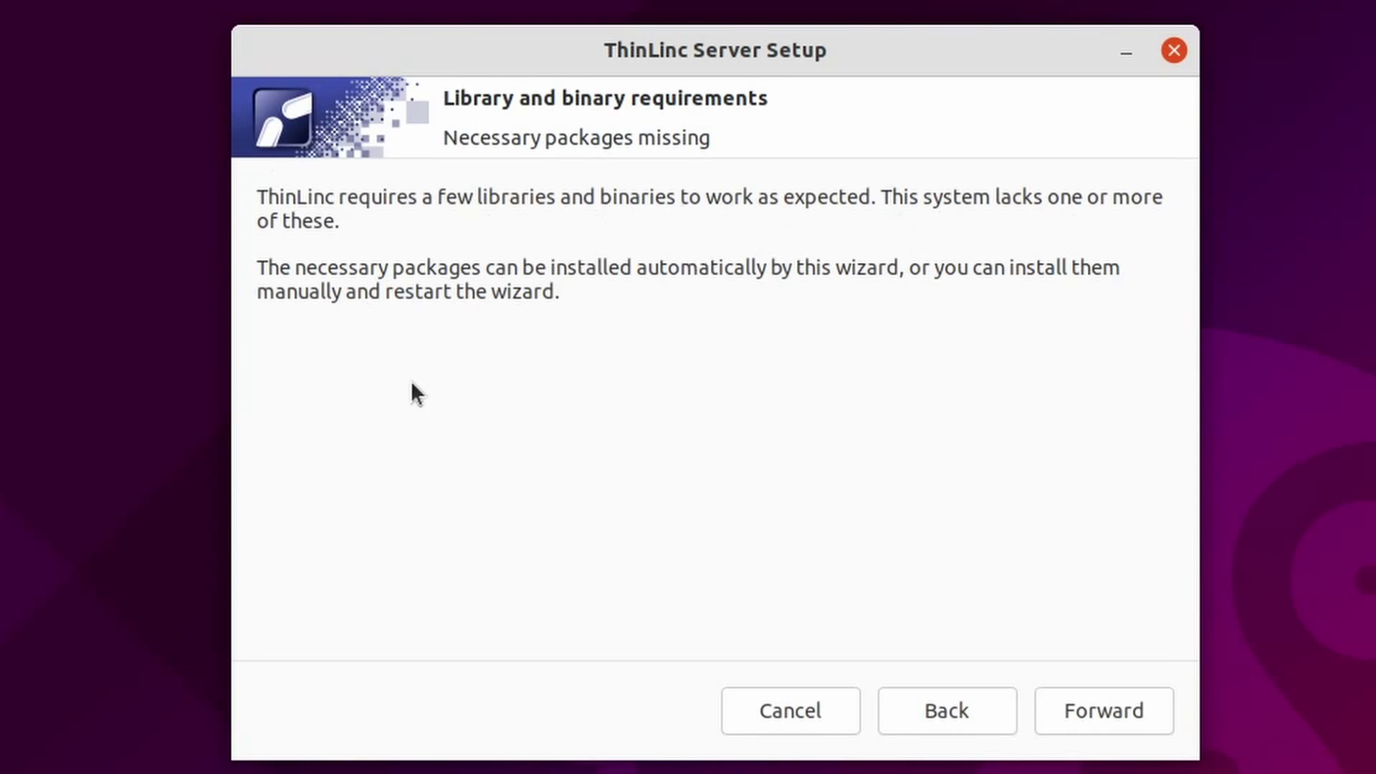
{"action": "left_click", "coordinate": [1114, 729]}
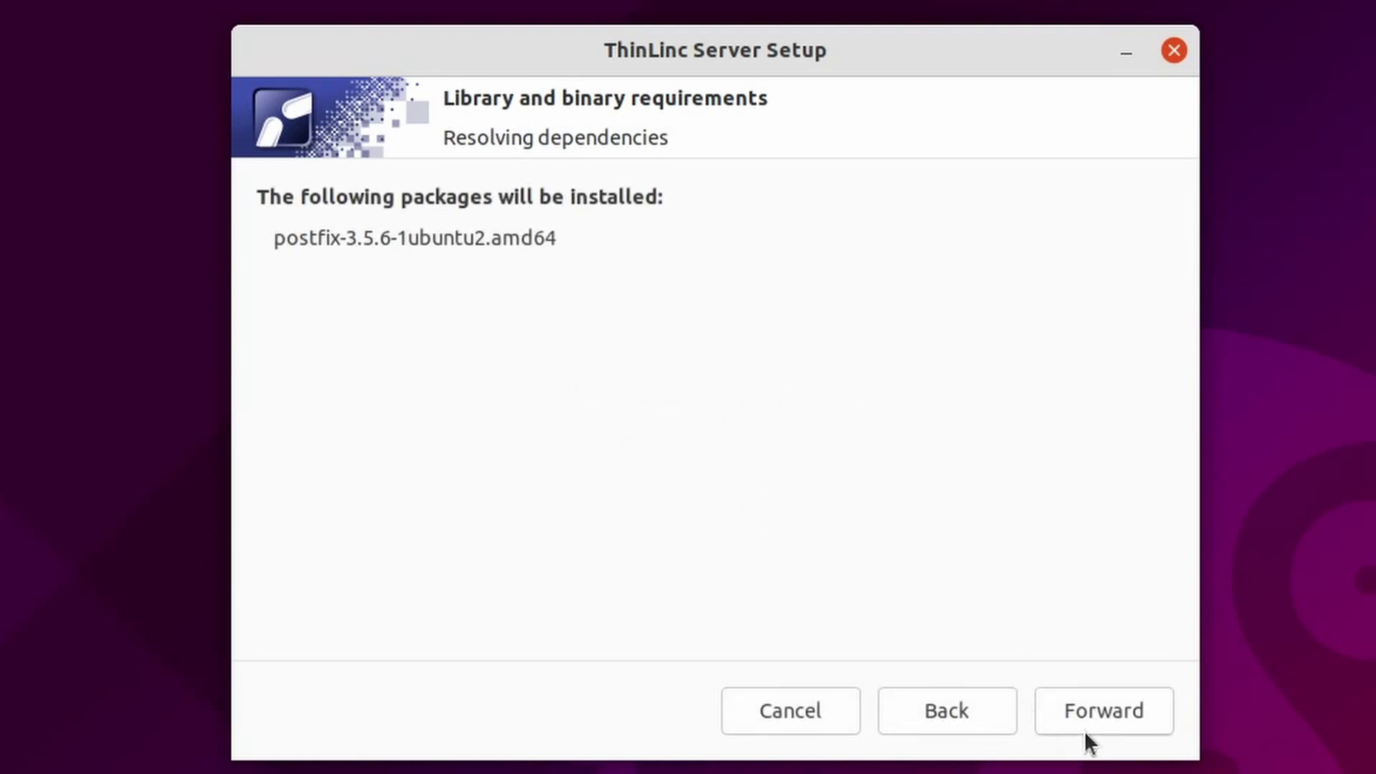
{"action": "left_click", "coordinate": [1085, 733]}
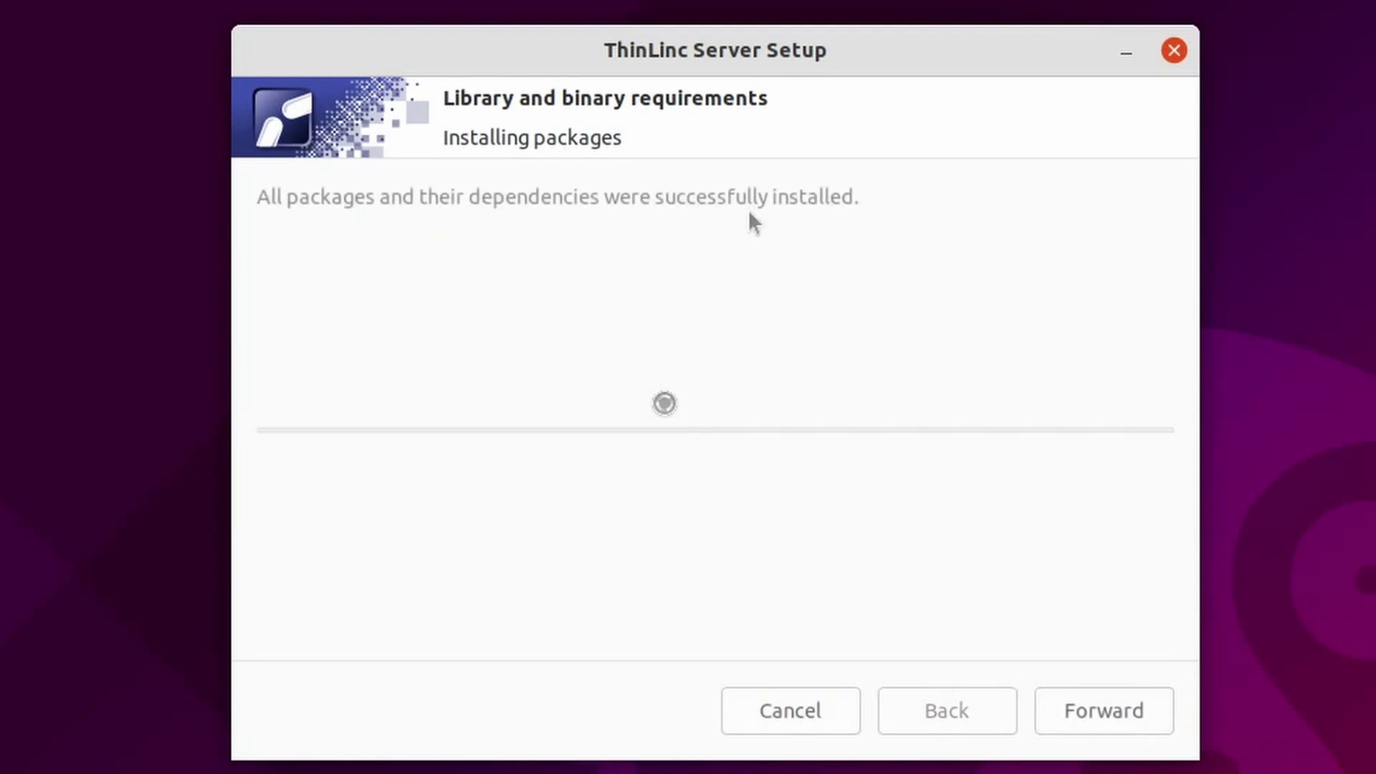
{"action": "left_click", "coordinate": [1129, 721]}
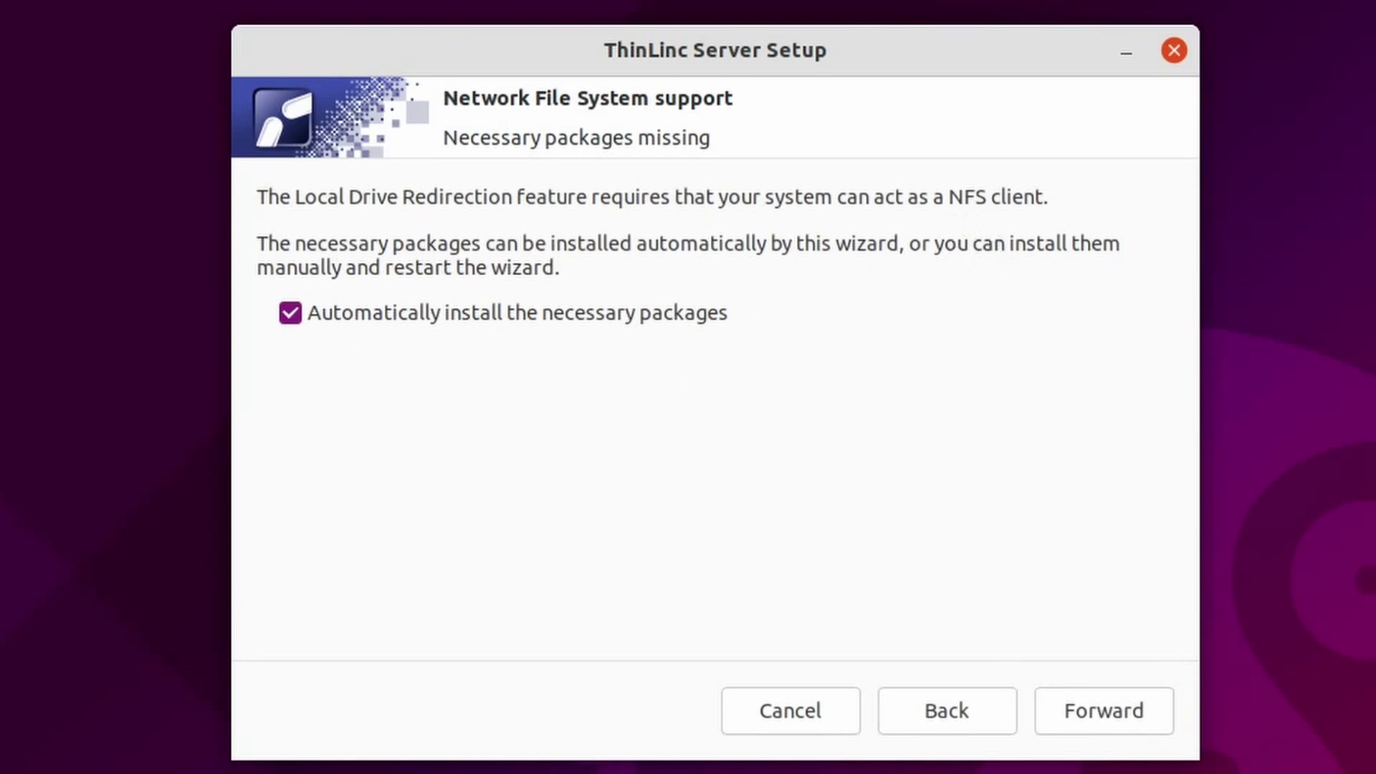
{"action": "left_click", "coordinate": [1091, 710]}
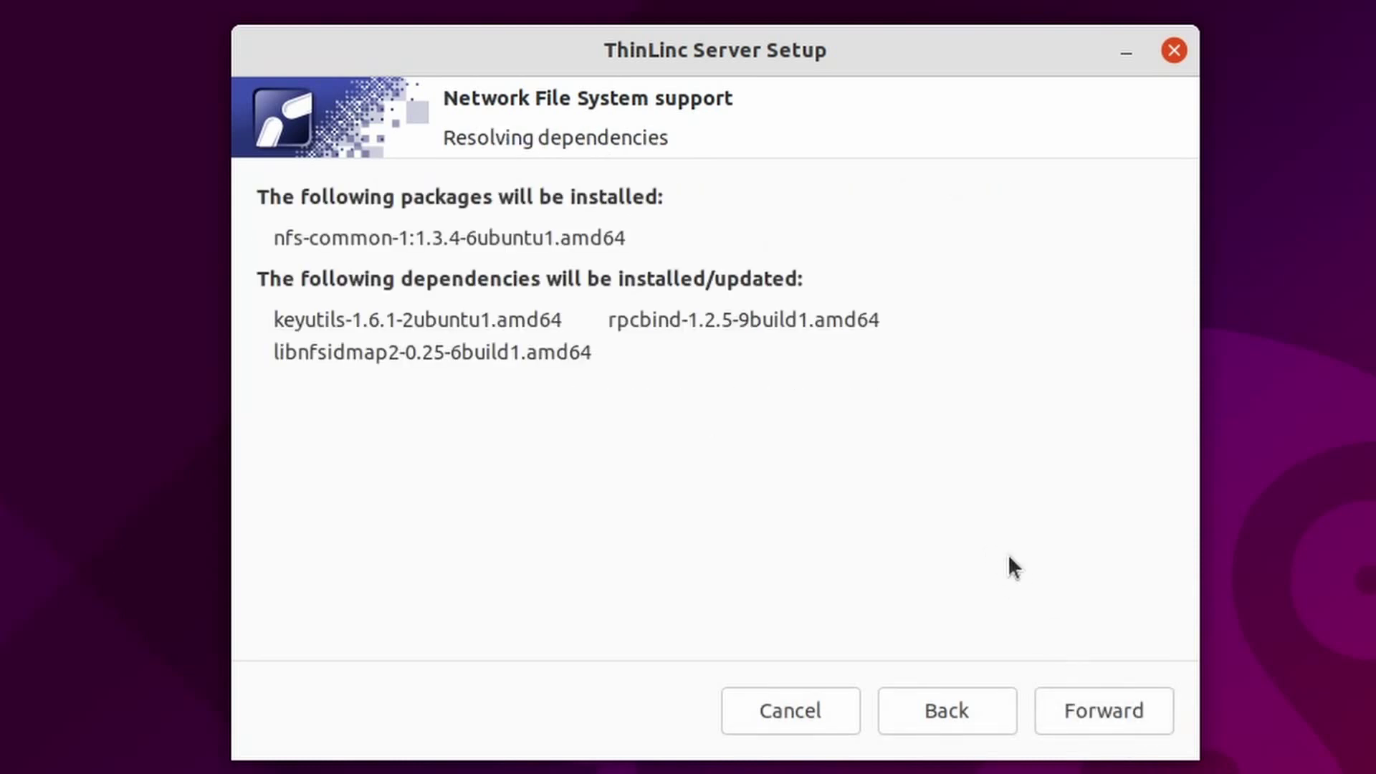
{"action": "left_click", "coordinate": [1133, 690]}
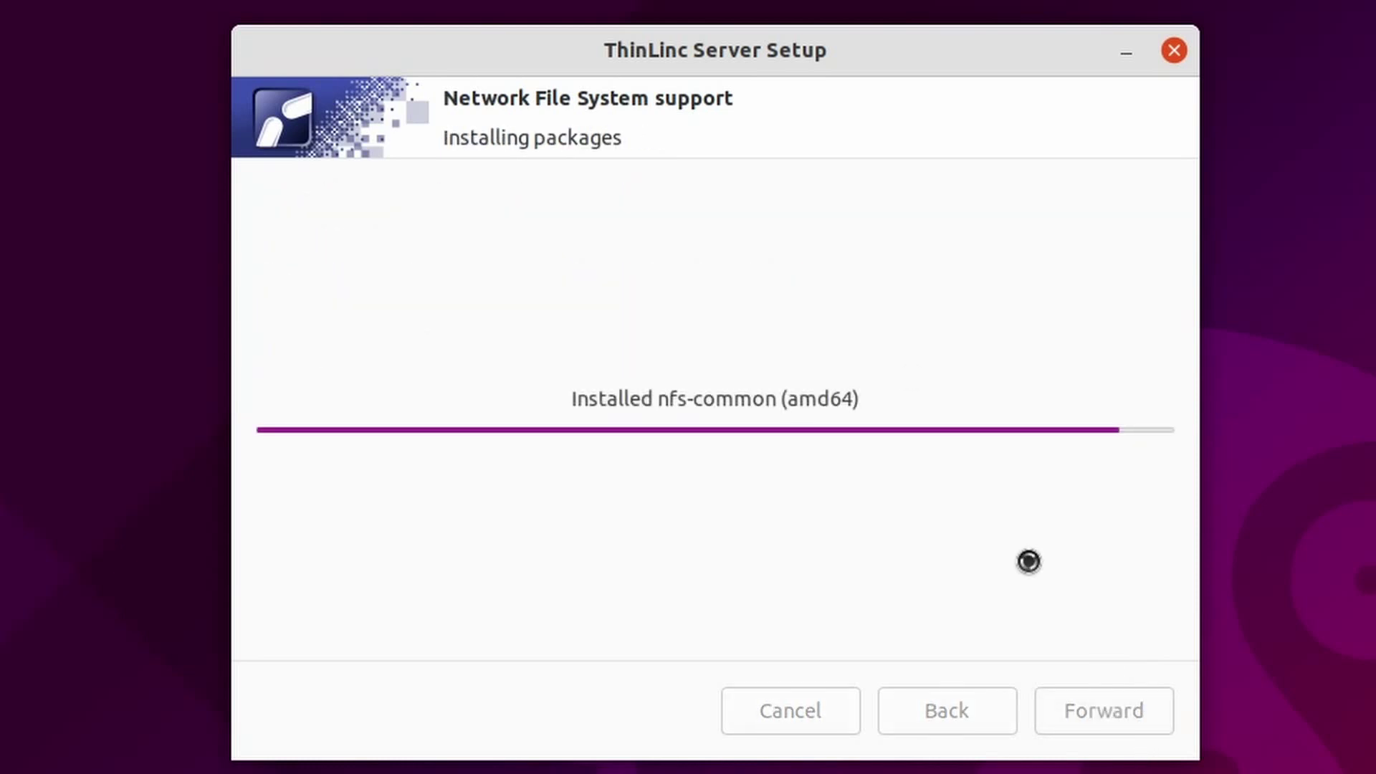
Auto-install the missing SSH server and Python LDAP module packages
{"action": "left_click", "coordinate": [1111, 711]}
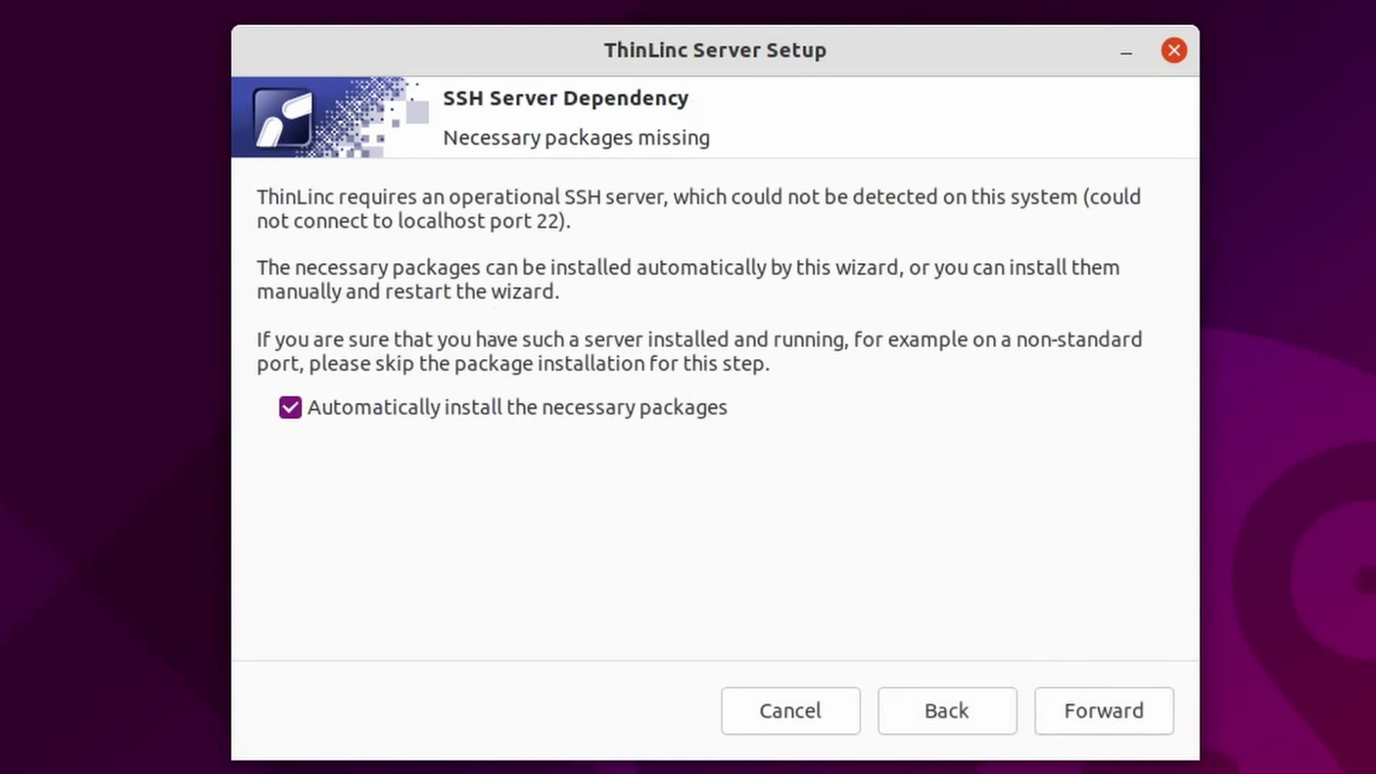
{"action": "left_click", "coordinate": [1133, 722]}
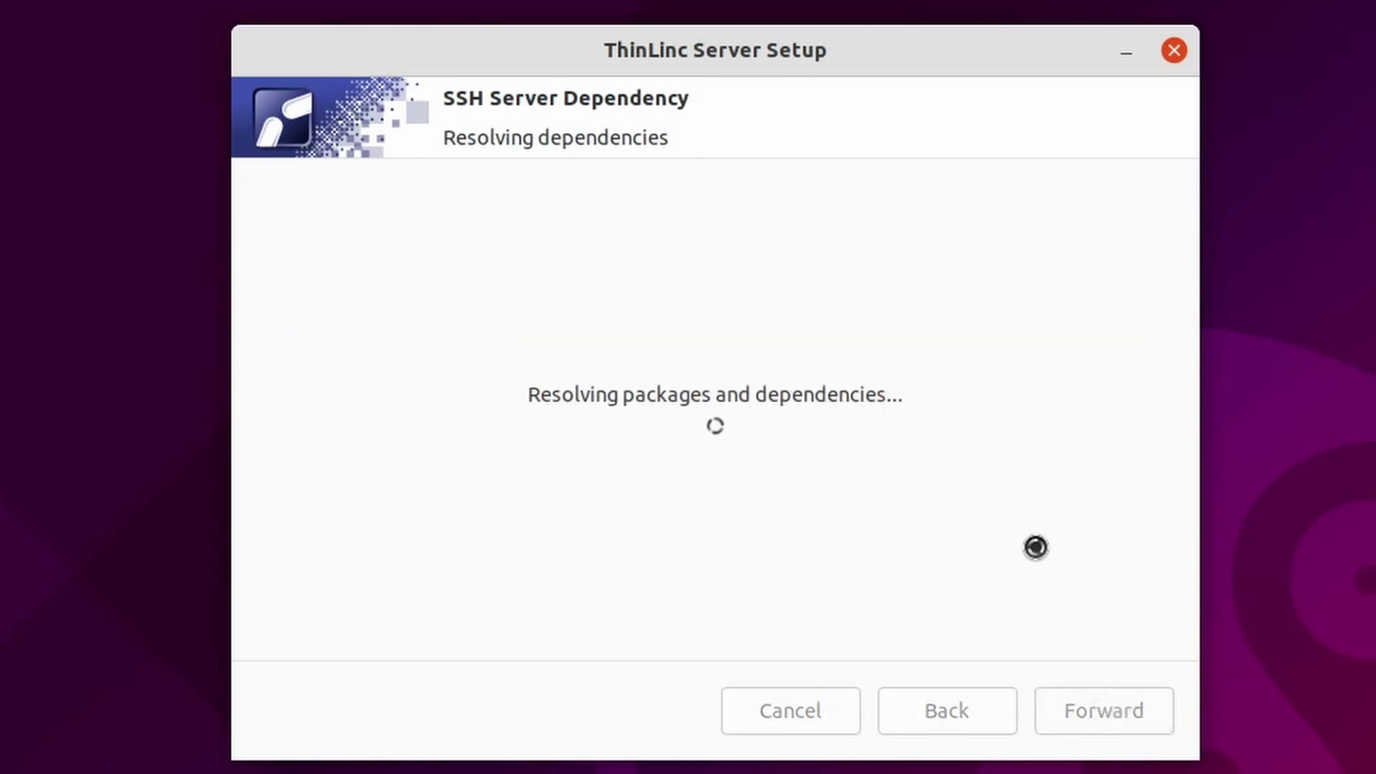
{"action": "left_click", "coordinate": [1097, 722]}
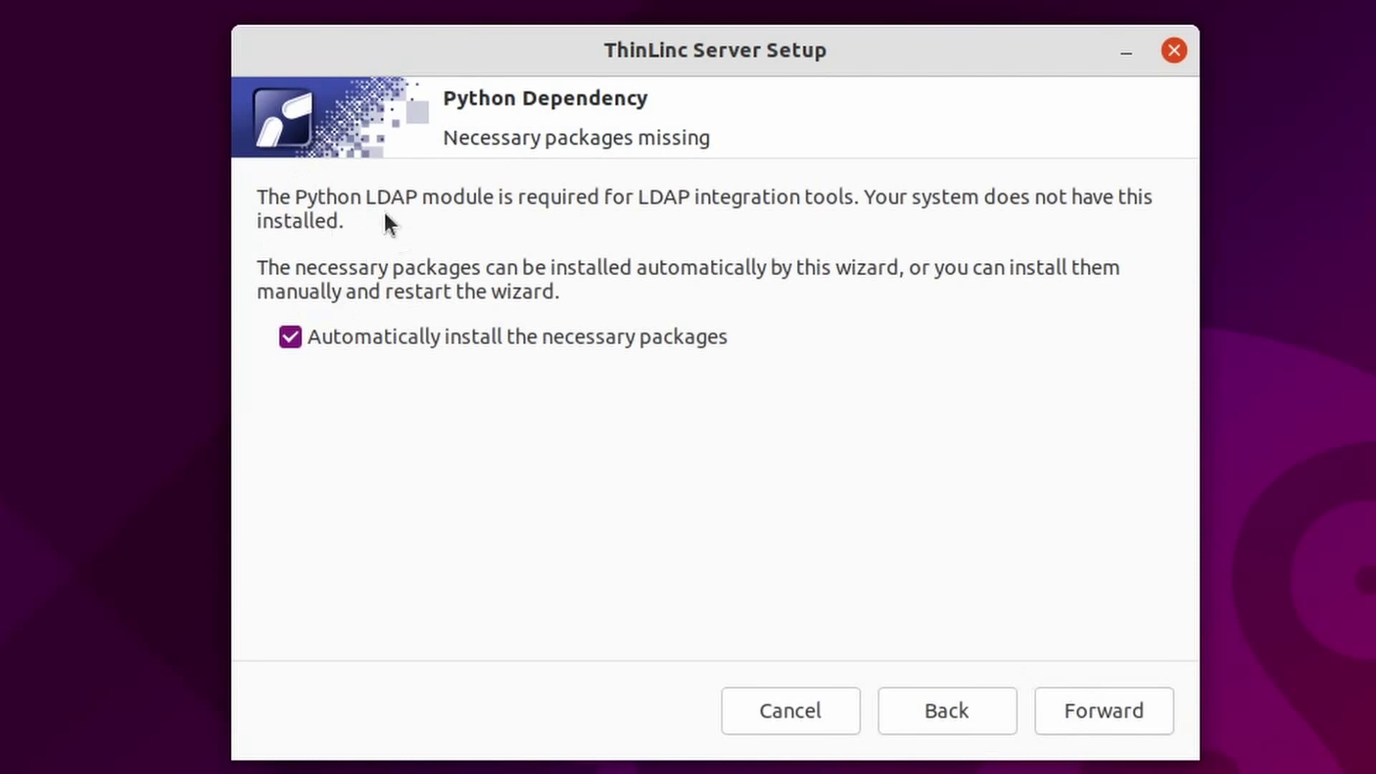
{"action": "left_click", "coordinate": [1110, 712]}
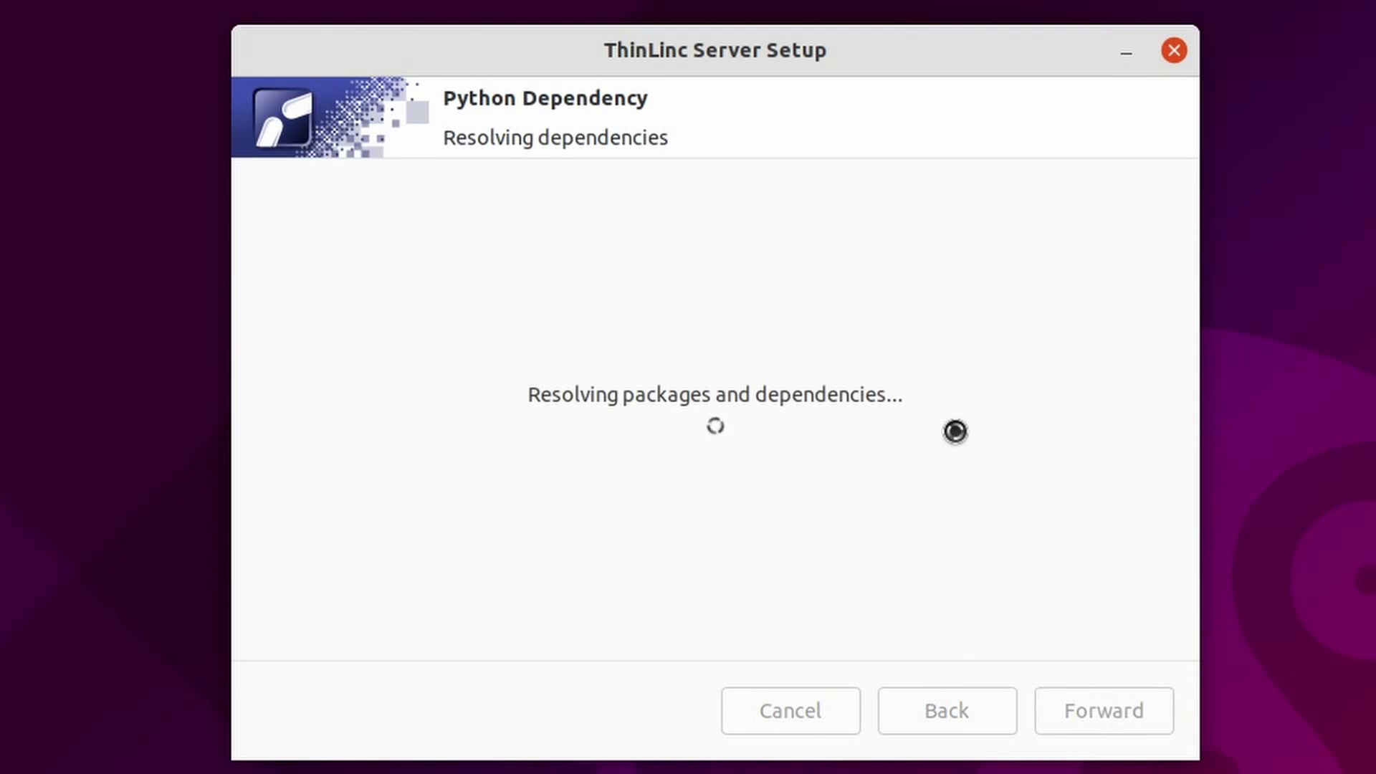
{"action": "left_click", "coordinate": [1118, 720]}
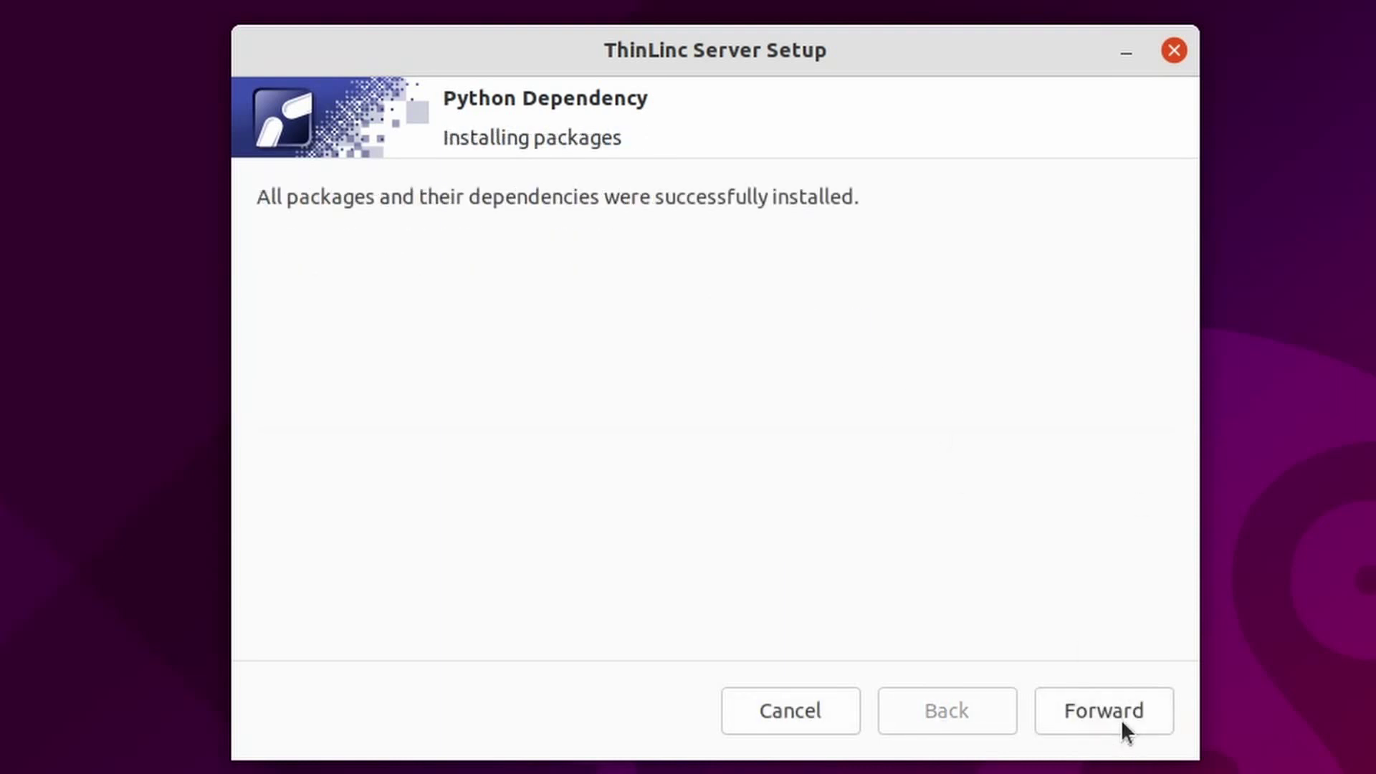
{"action": "left_click", "coordinate": [1121, 720]}
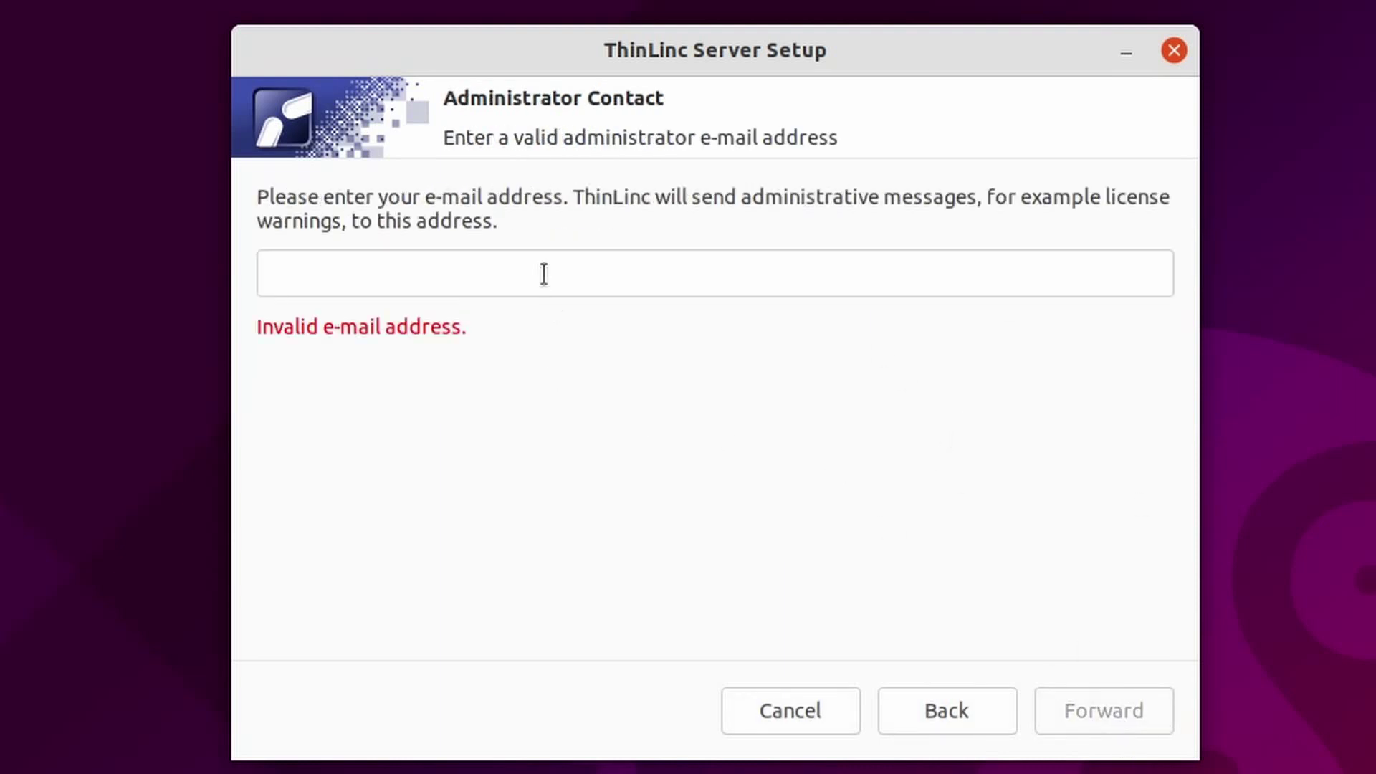
Enter the administrator's e-mail address and a web administration password, then continue to Printers
{"action": "left_click", "coordinate": [543, 271]}
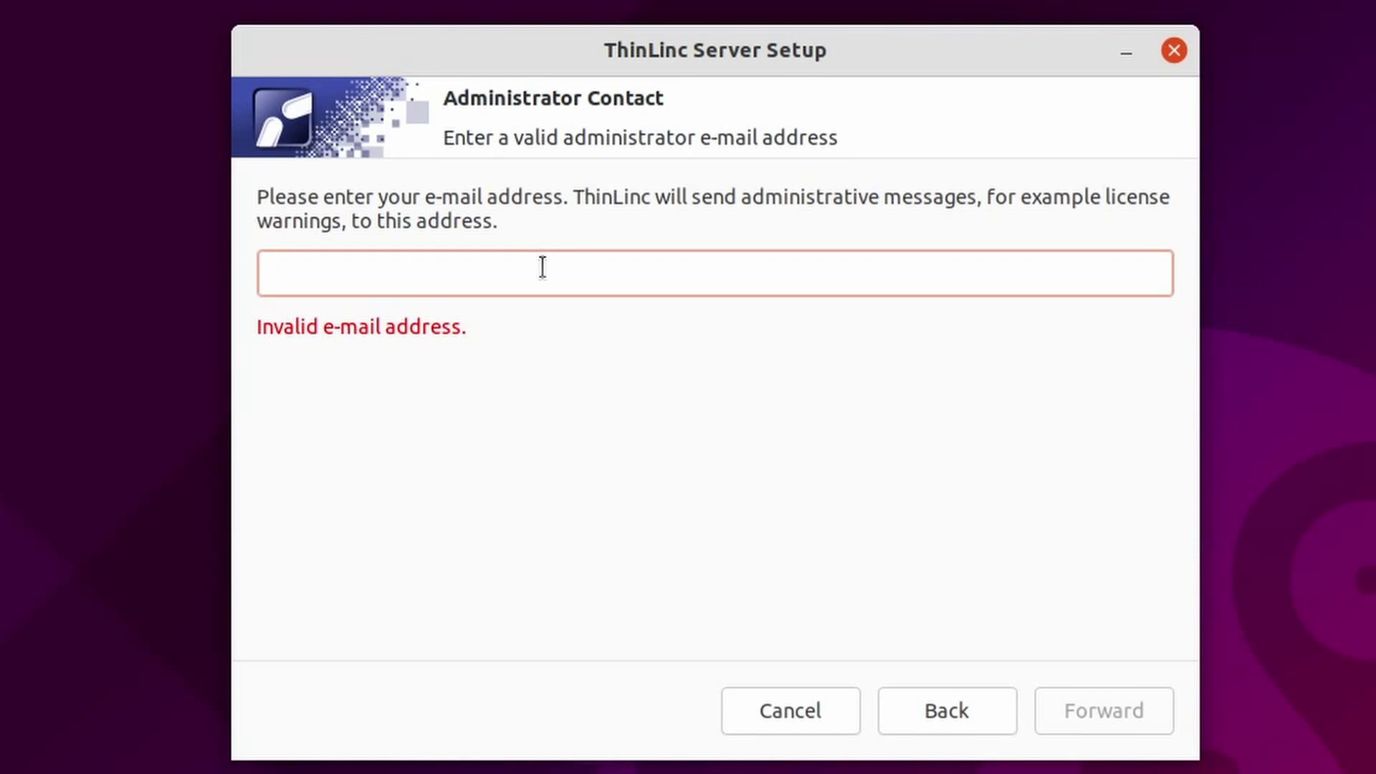
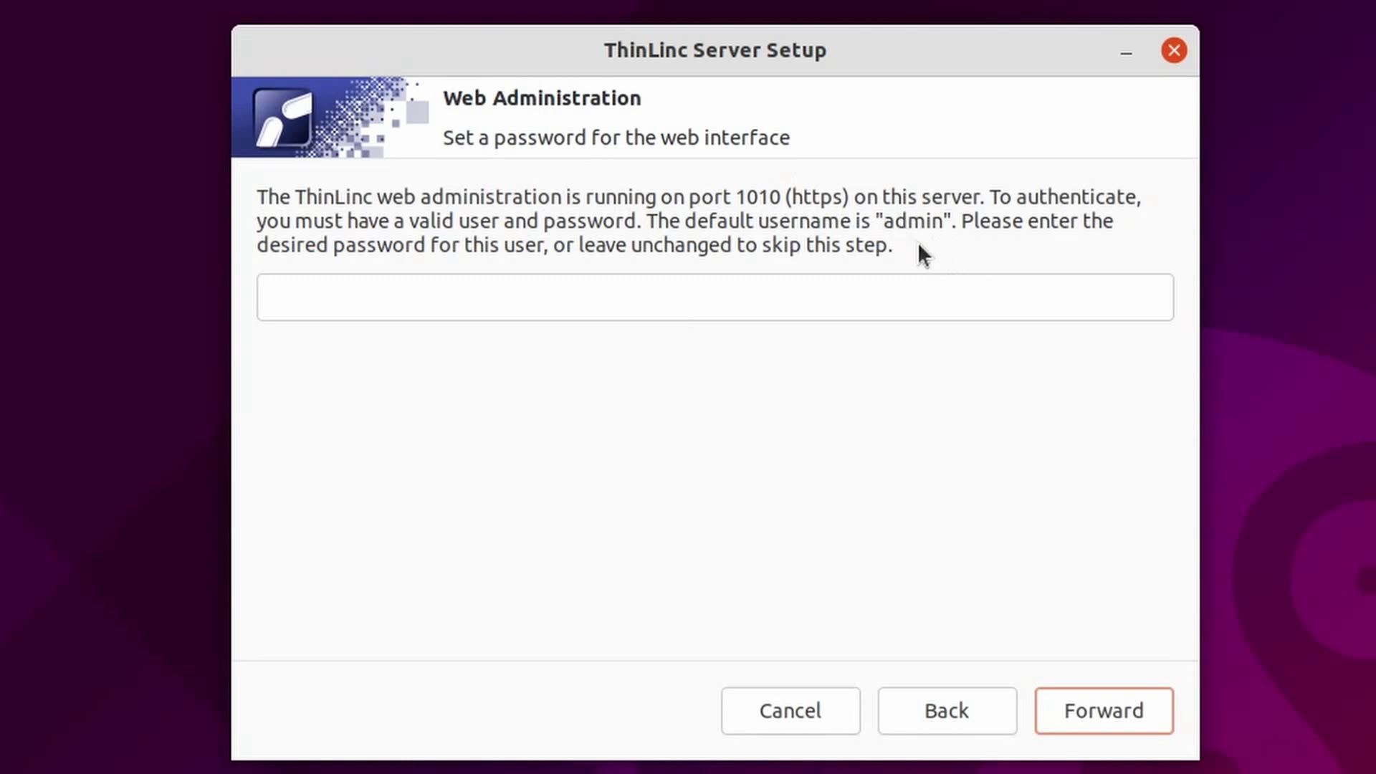
{"action": "left_click", "coordinate": [729, 297]}
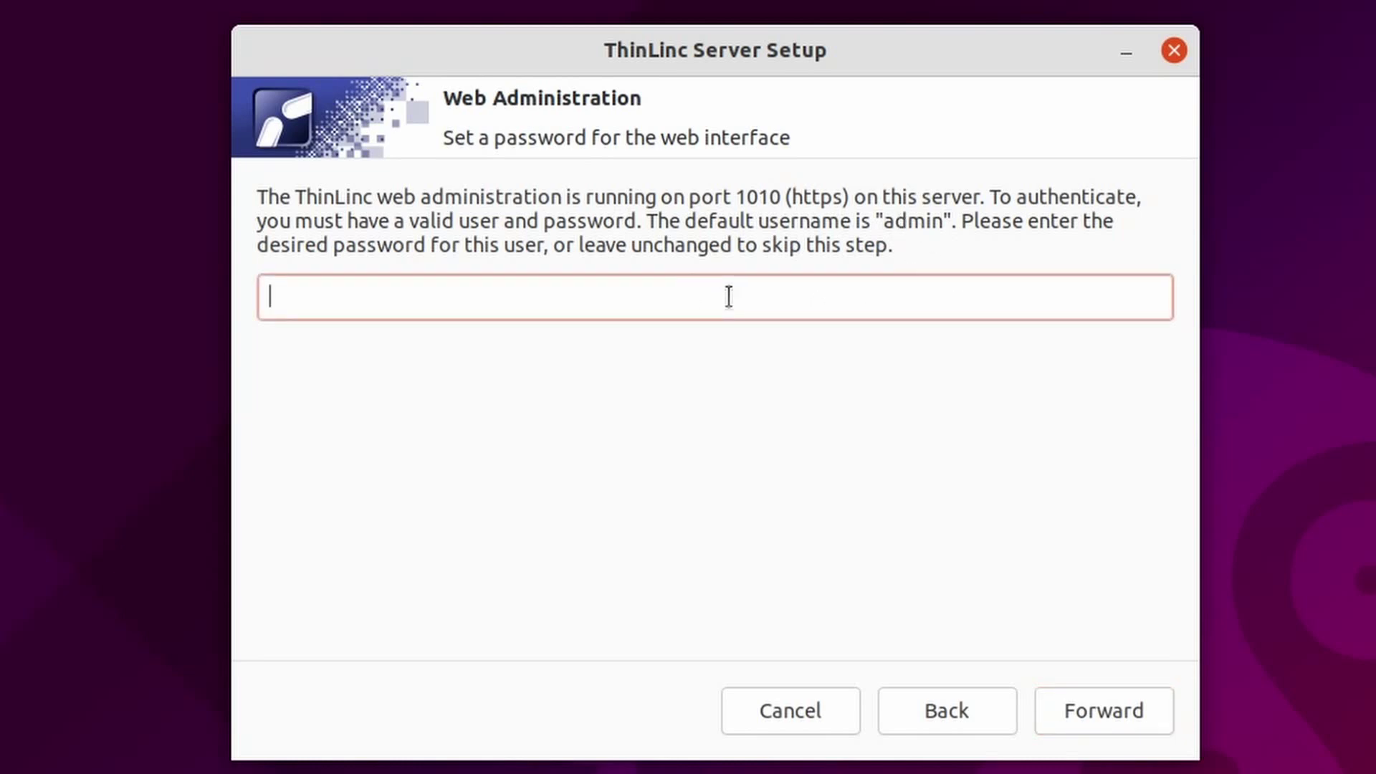
{"action": "type", "text": "123"}
{"action": "left_click", "coordinate": [1103, 708]}
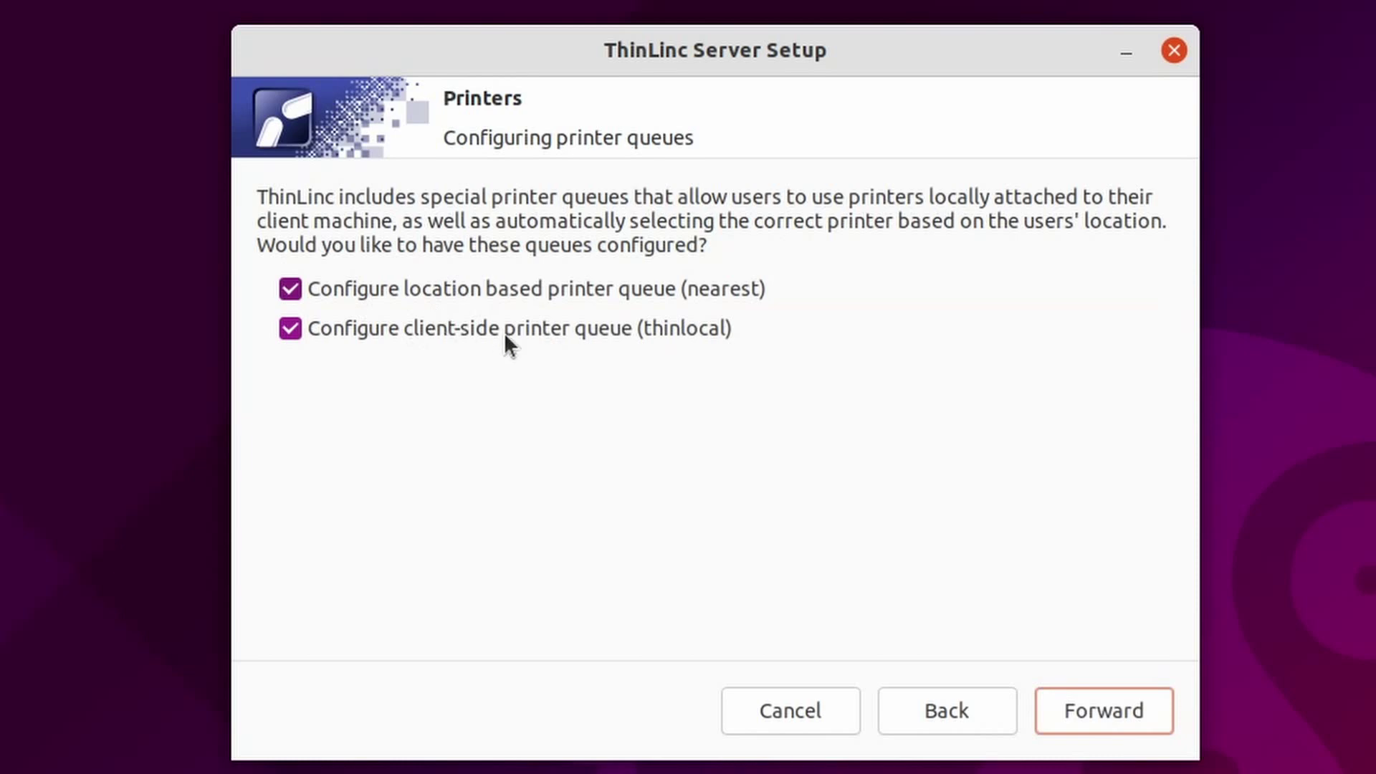
Enable nearest and thinlocal printer queues, dismiss the printer alert, install AppArmor configuration, and close setup
{"action": "left_click", "coordinate": [1101, 712]}
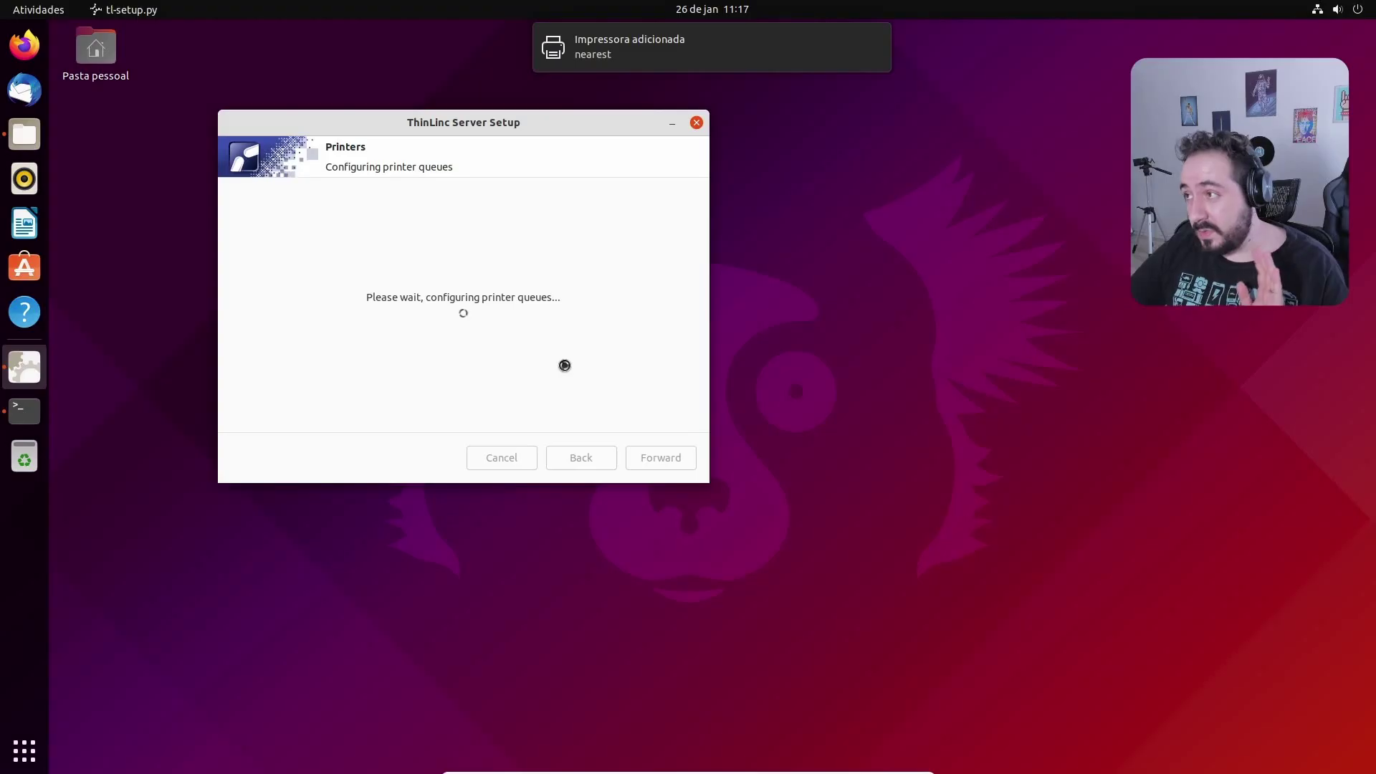
{"action": "left_click", "coordinate": [712, 9]}
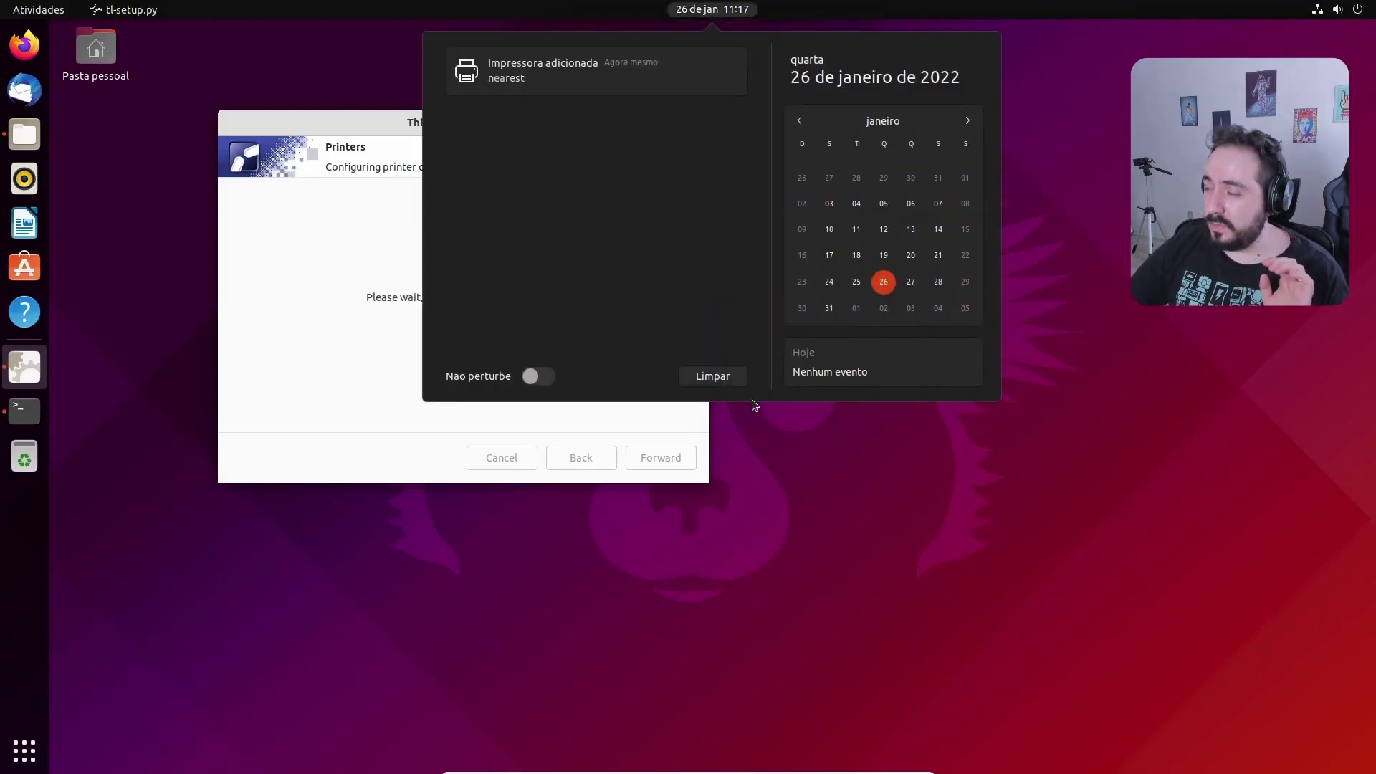
{"action": "left_click", "coordinate": [736, 381]}
{"action": "left_click", "coordinate": [285, 354]}
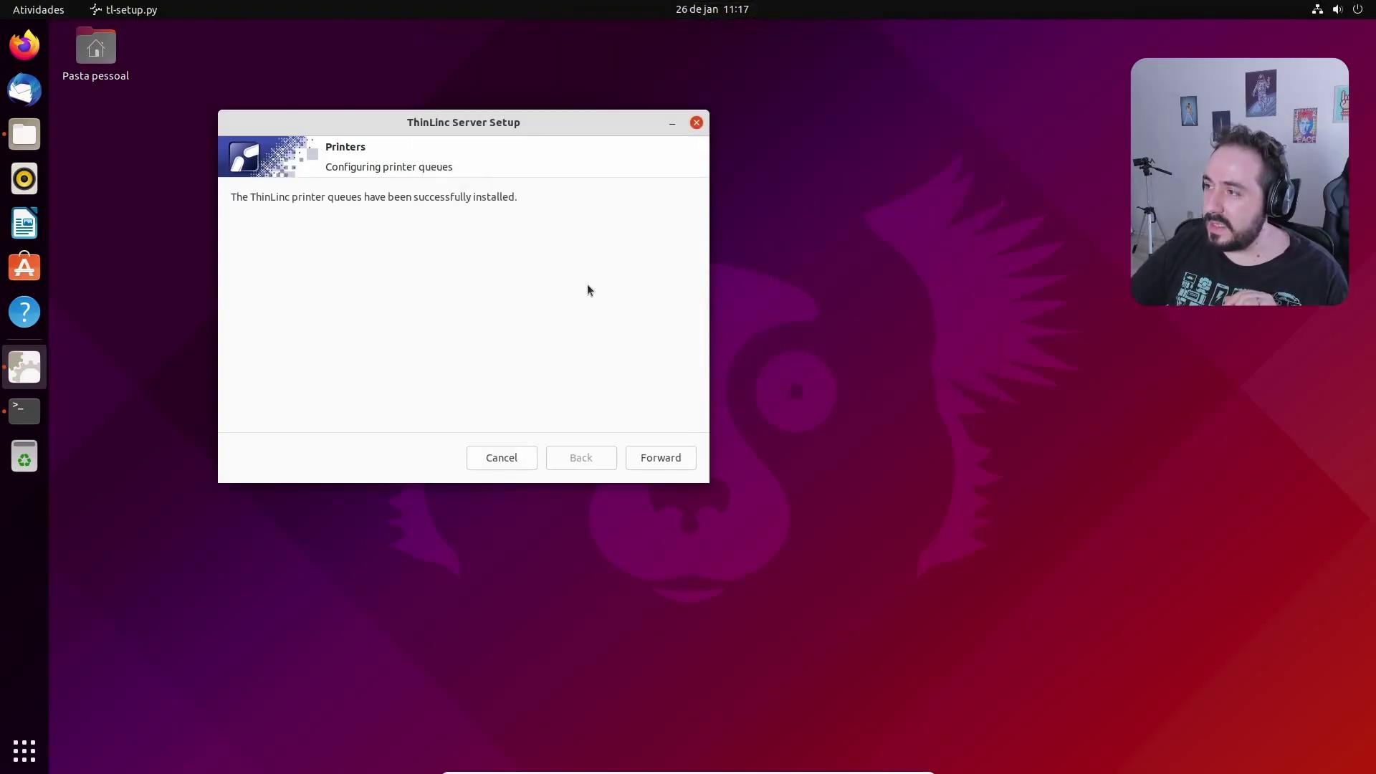
{"action": "key", "text": "Return"}
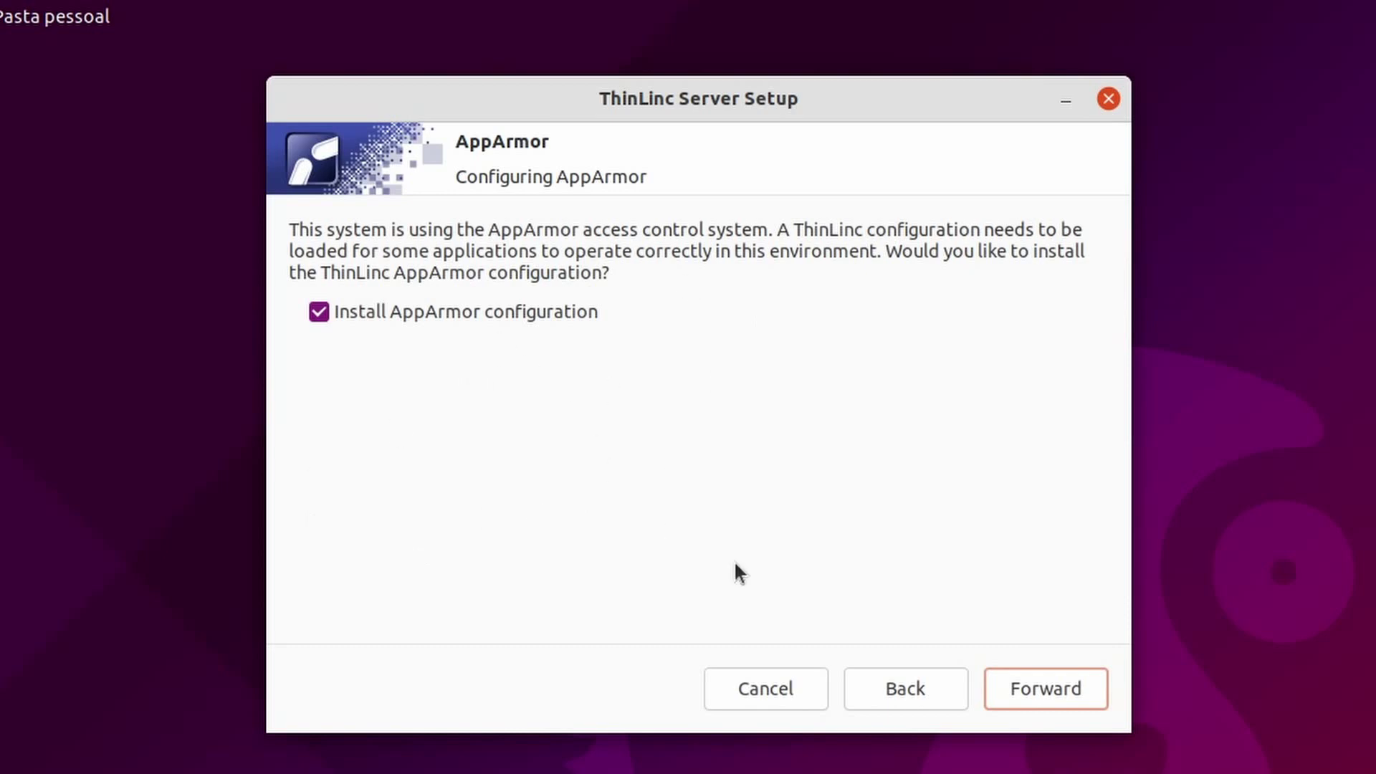
{"action": "left_click", "coordinate": [1056, 689]}
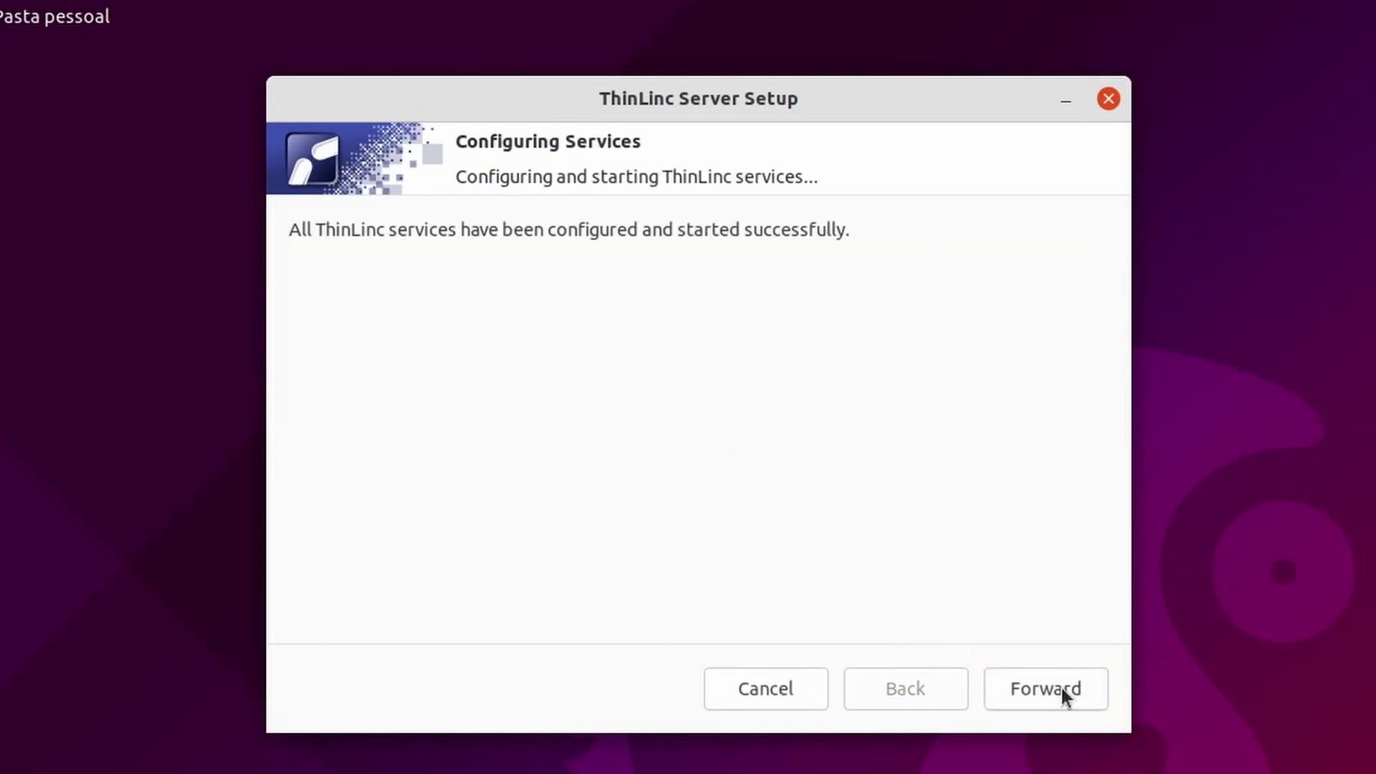
{"action": "left_click", "coordinate": [1061, 688]}
{"action": "left_click", "coordinate": [1057, 690]}
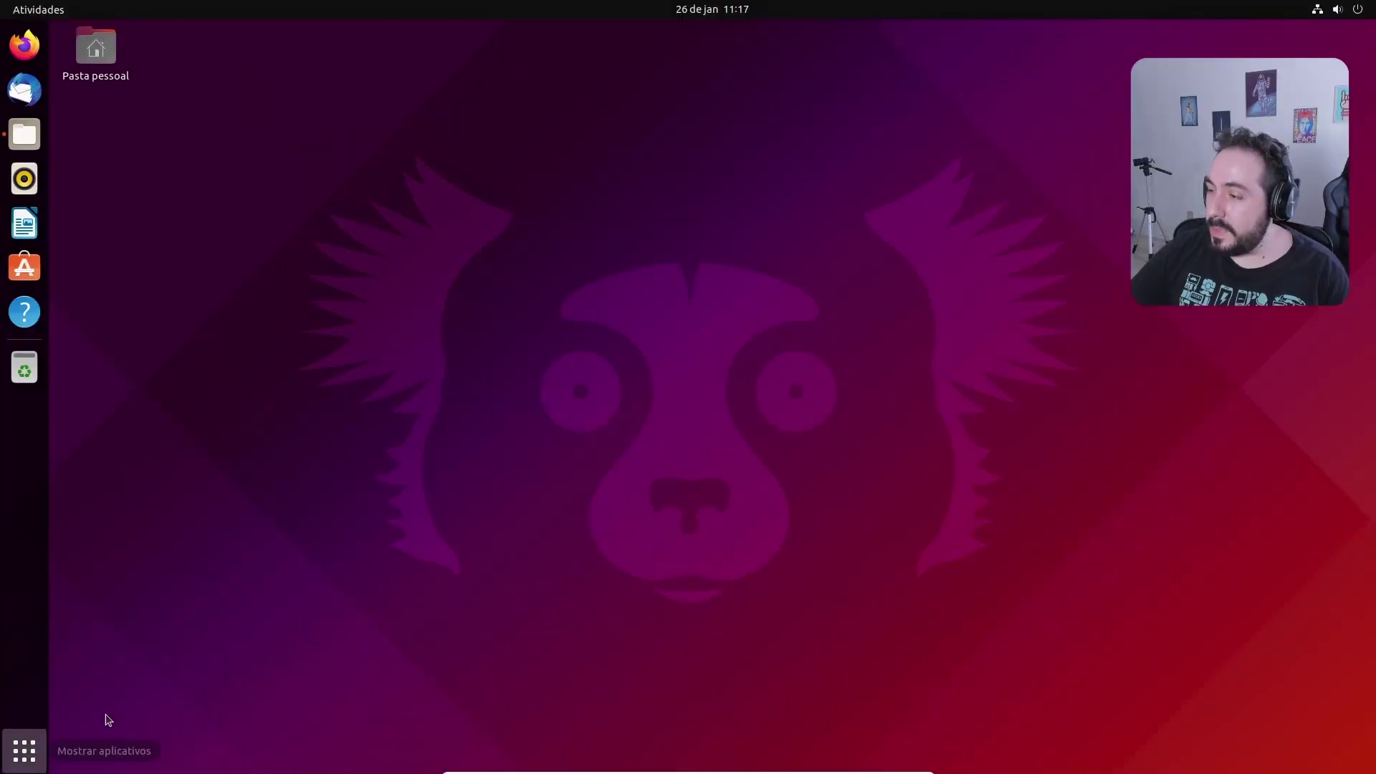
Launch ThinLinc Web Administration from Show Applications and maximize the Firefox window
{"action": "left_click", "coordinate": [25, 750]}
{"action": "scroll", "coordinate": [717, 452], "scroll_direction": "down", "scroll_amount": 1}
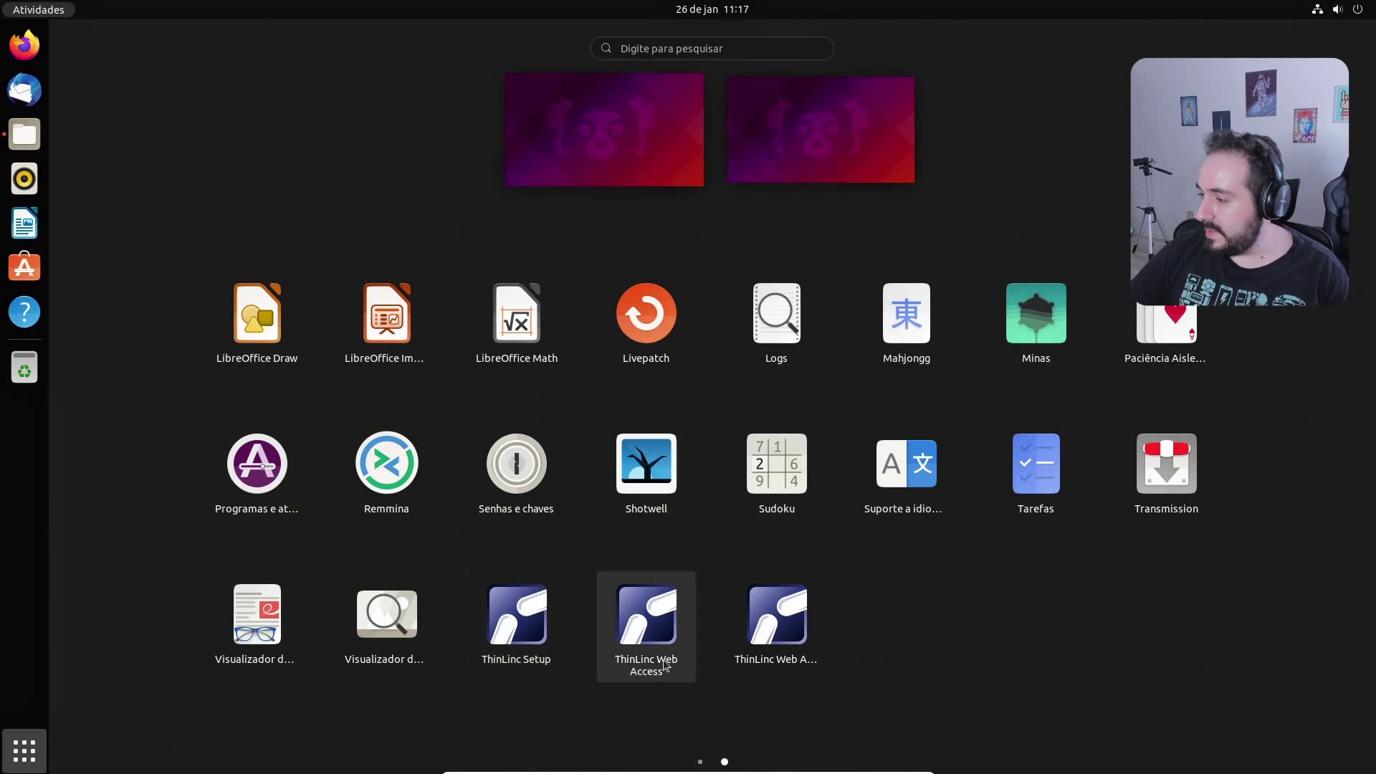
{"action": "left_click", "coordinate": [771, 631]}
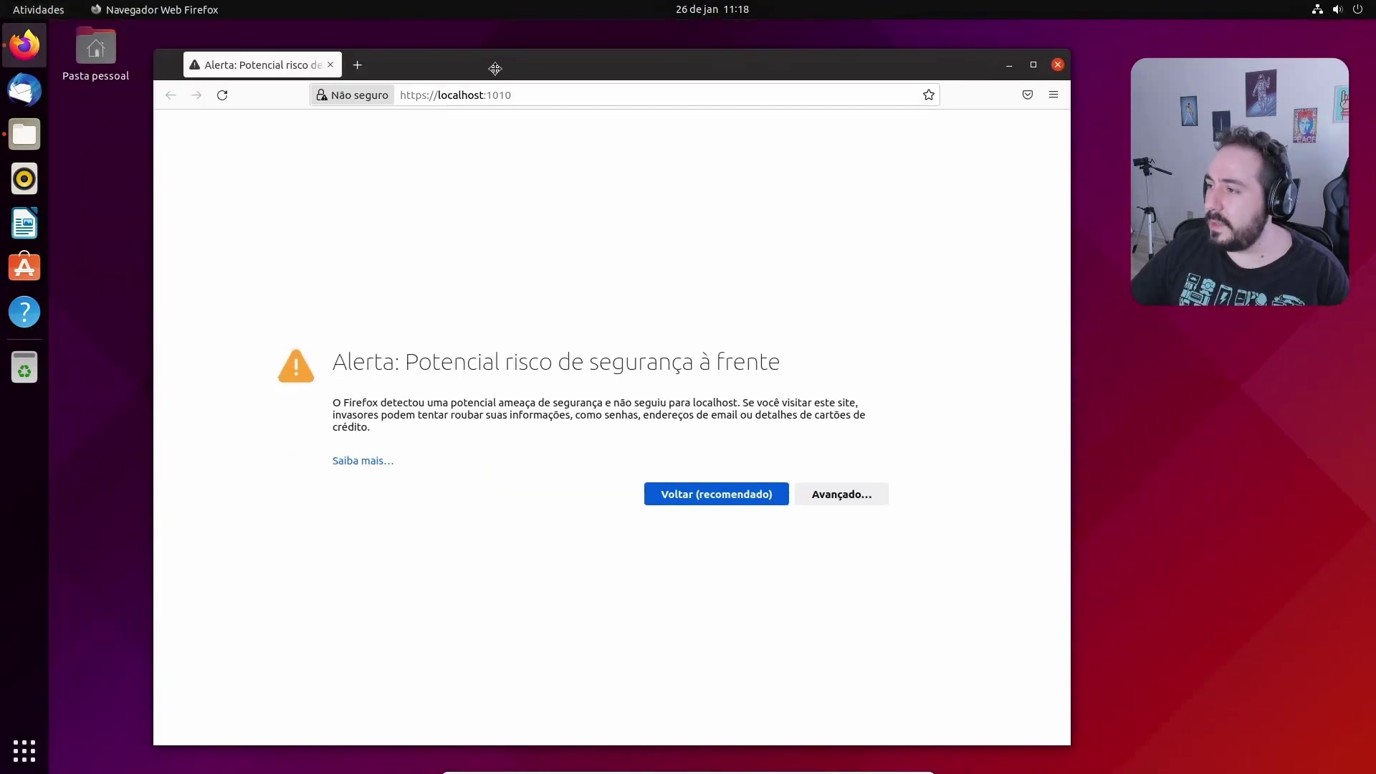
{"action": "left_click_drag", "start_coordinate": [495, 68], "coordinate": [488, 56]}
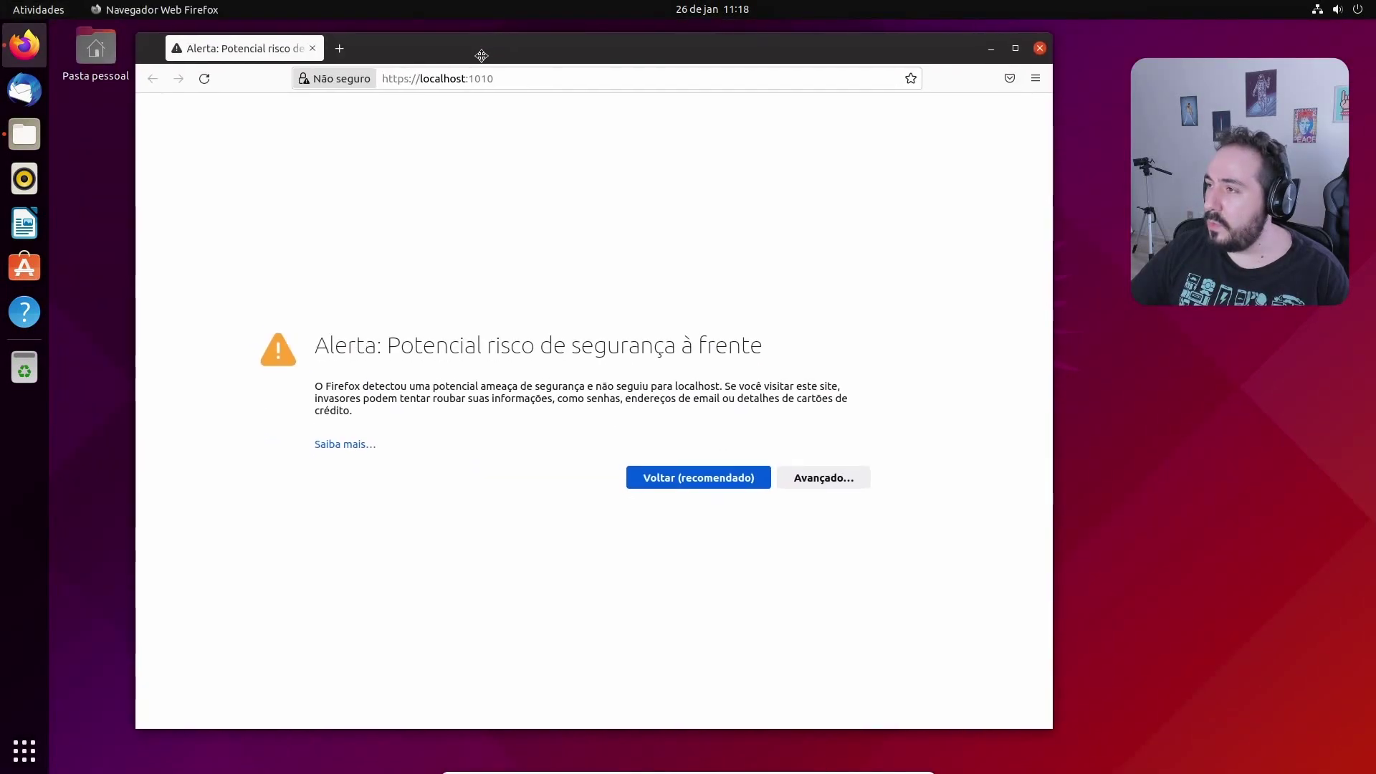
{"action": "double_click", "coordinate": [488, 56]}
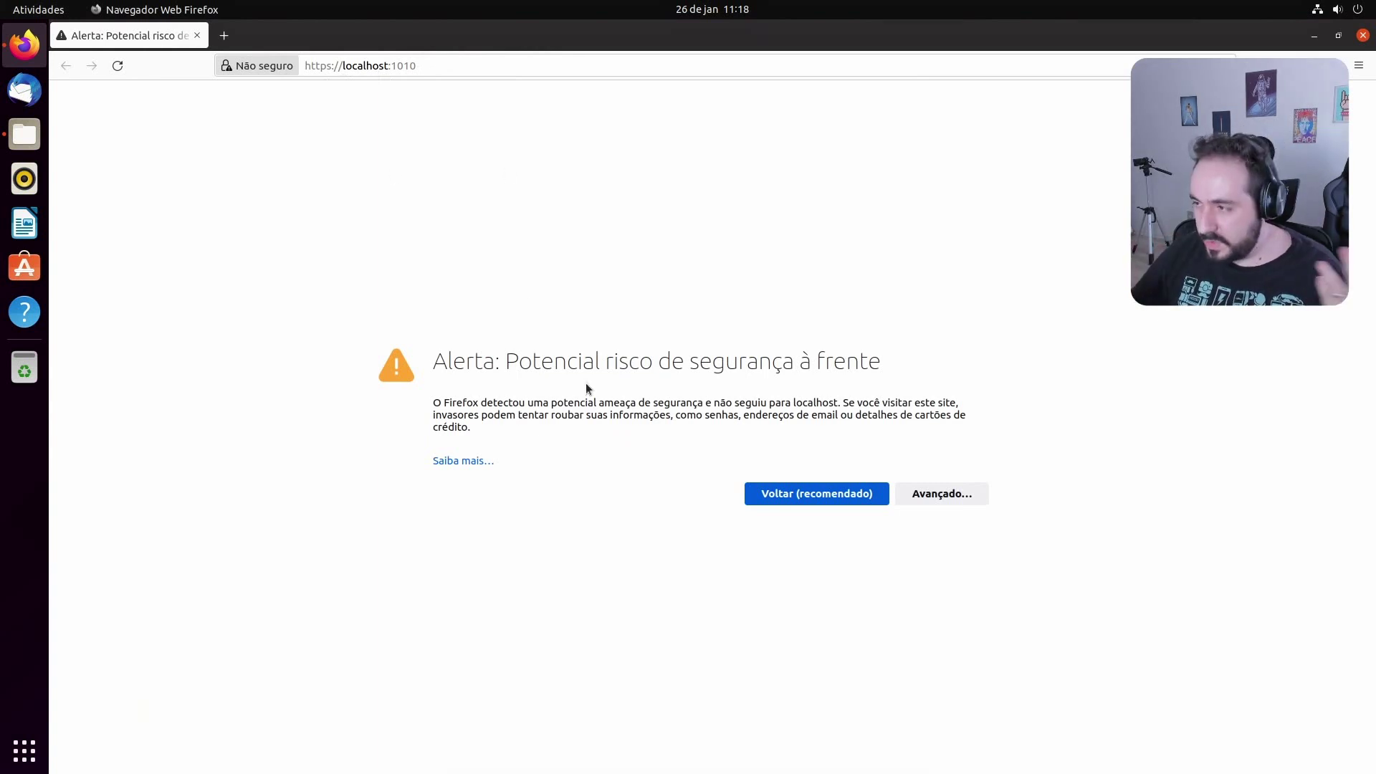
Accept the self-signed certificate risk at localhost:1010 and sign in as admin
{"action": "left_click", "coordinate": [932, 501]}
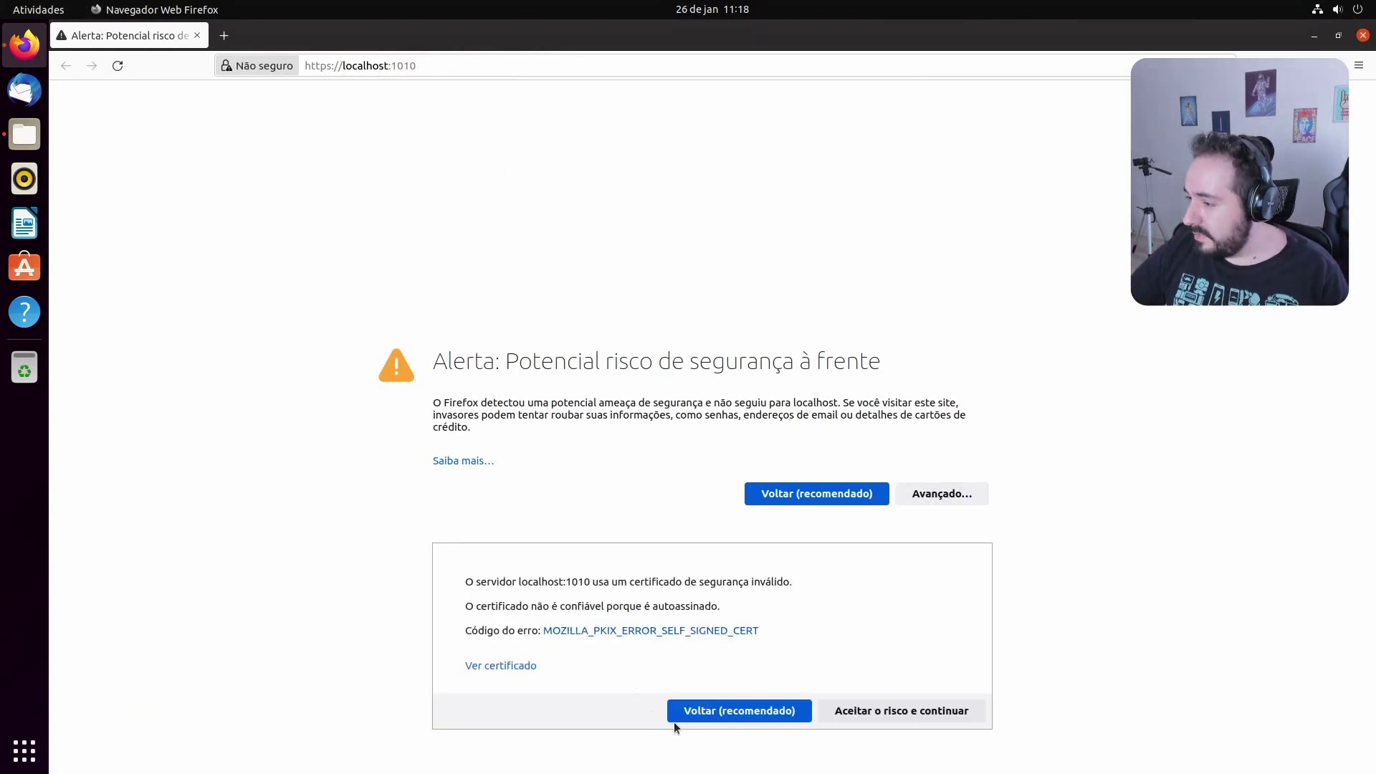
{"action": "left_click", "coordinate": [894, 712]}
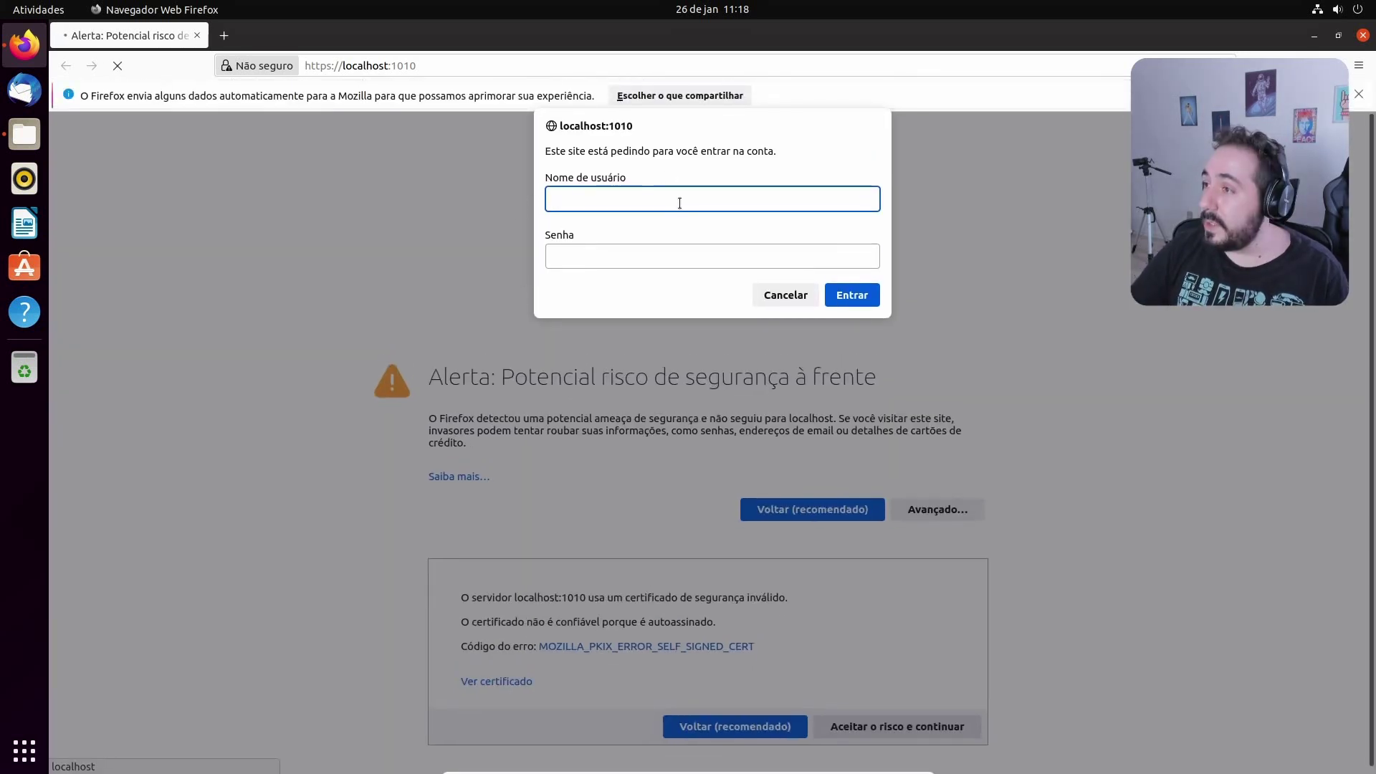
{"action": "key", "text": "Tab"}
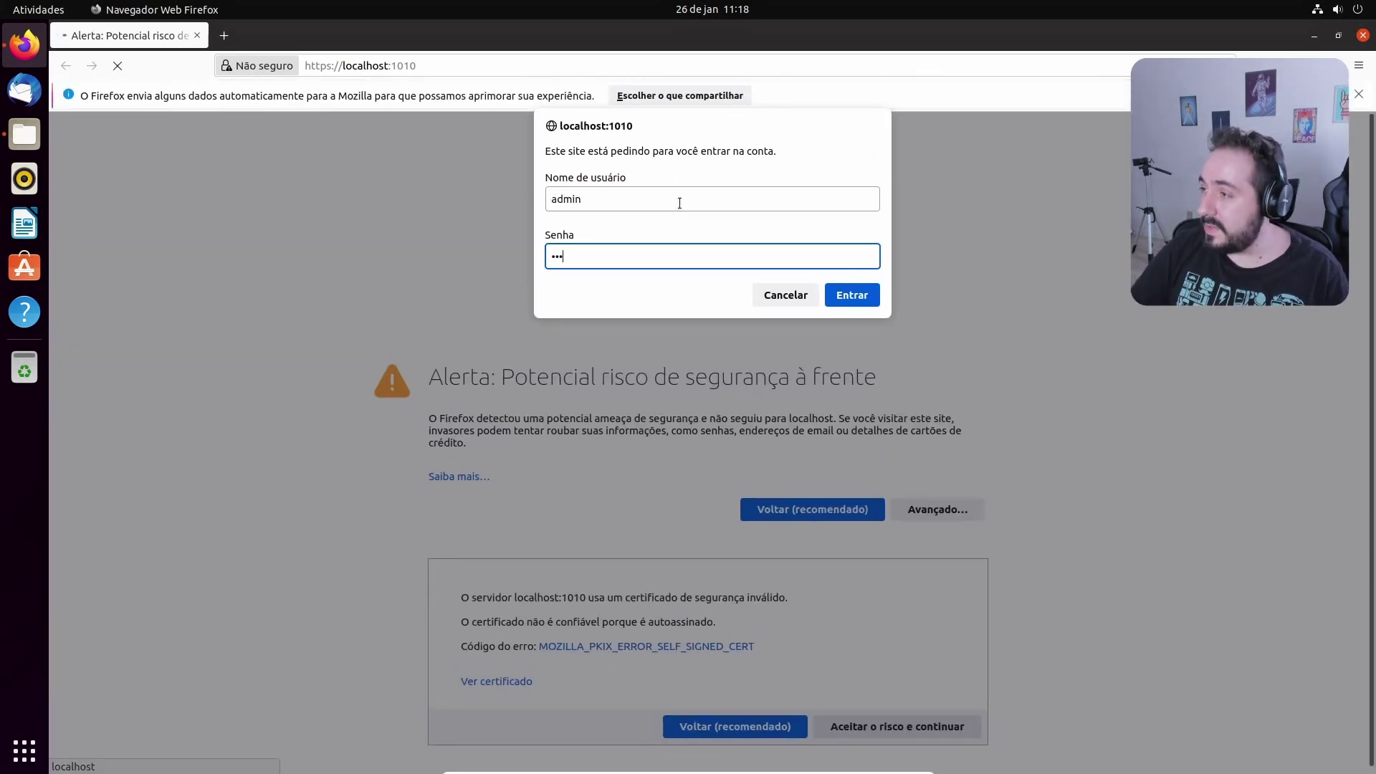
{"action": "left_click", "coordinate": [853, 296]}
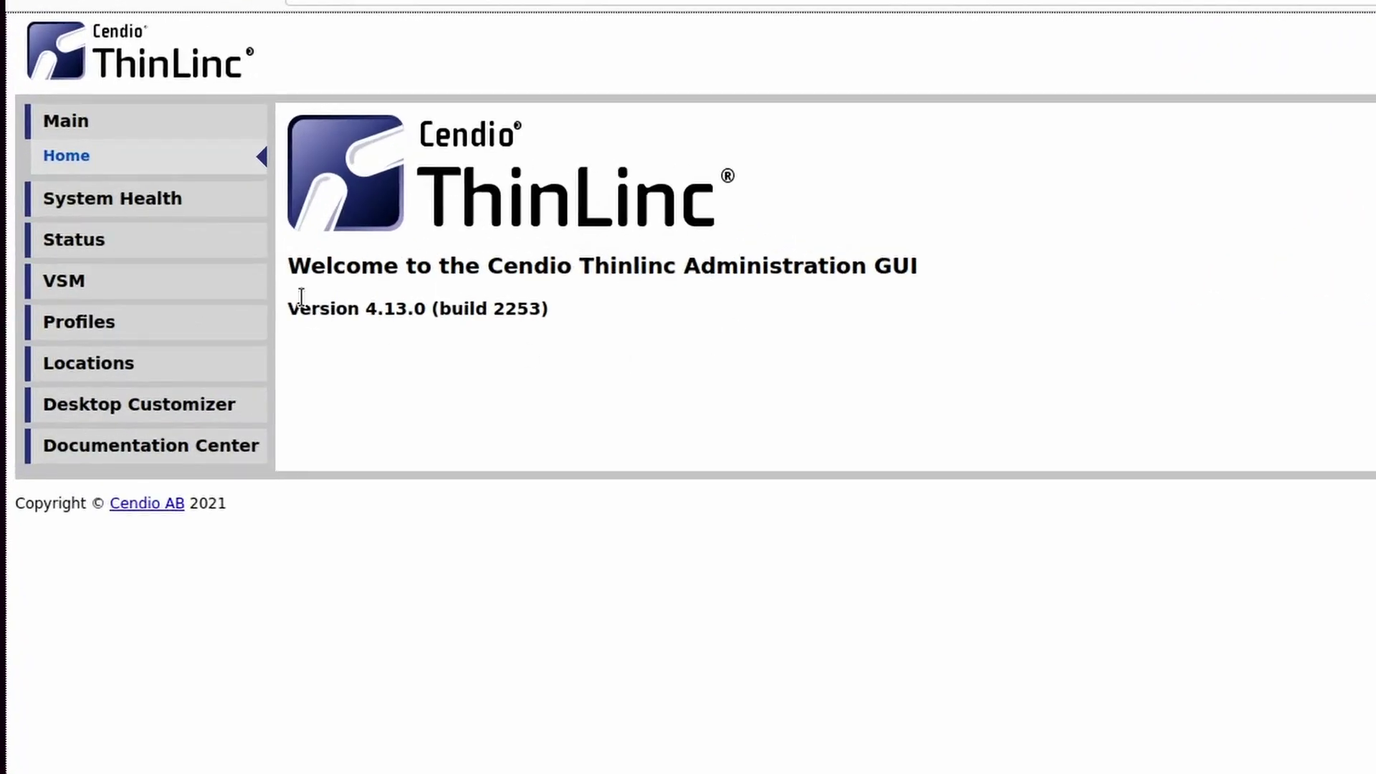
Review System Health and Status, then move Ubuntu Desktop to the top of the profile list
{"action": "left_click", "coordinate": [161, 207]}
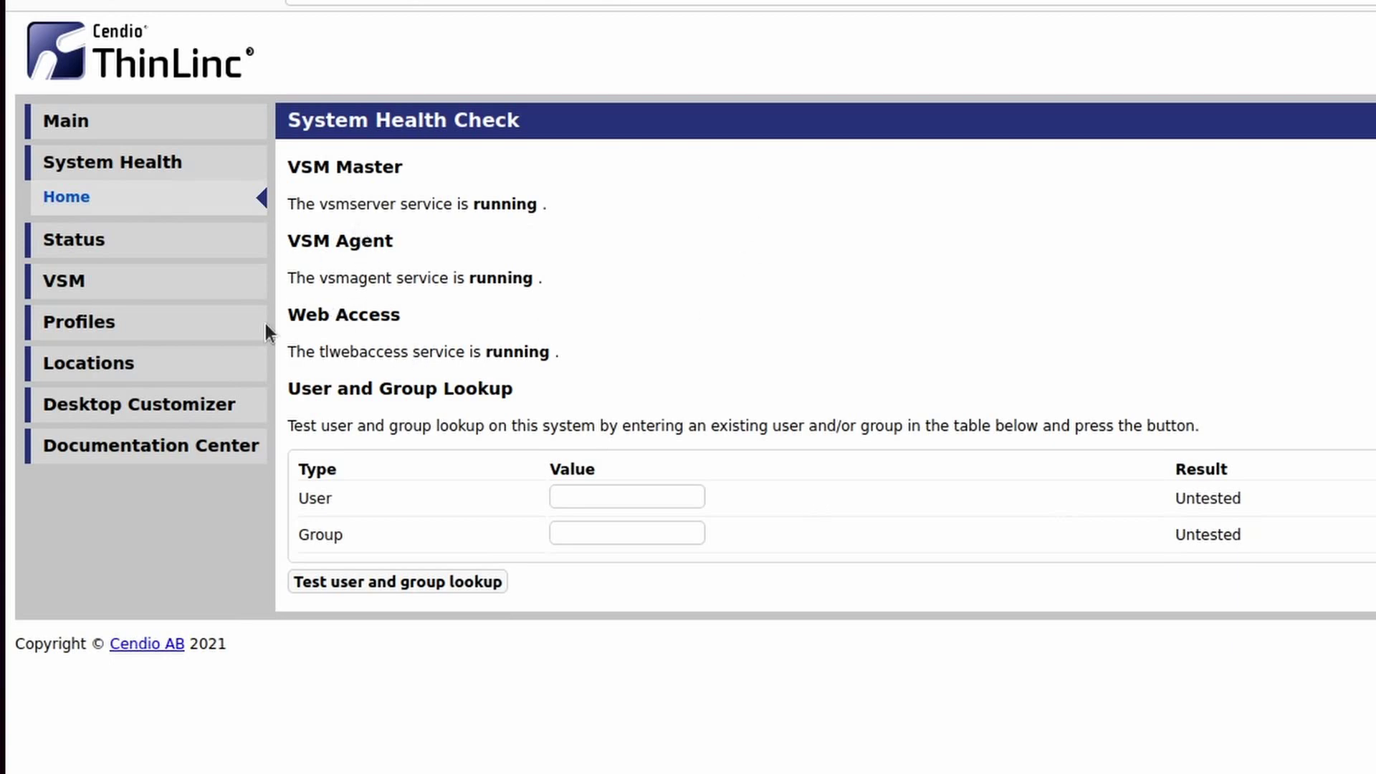
{"action": "left_click", "coordinate": [131, 248]}
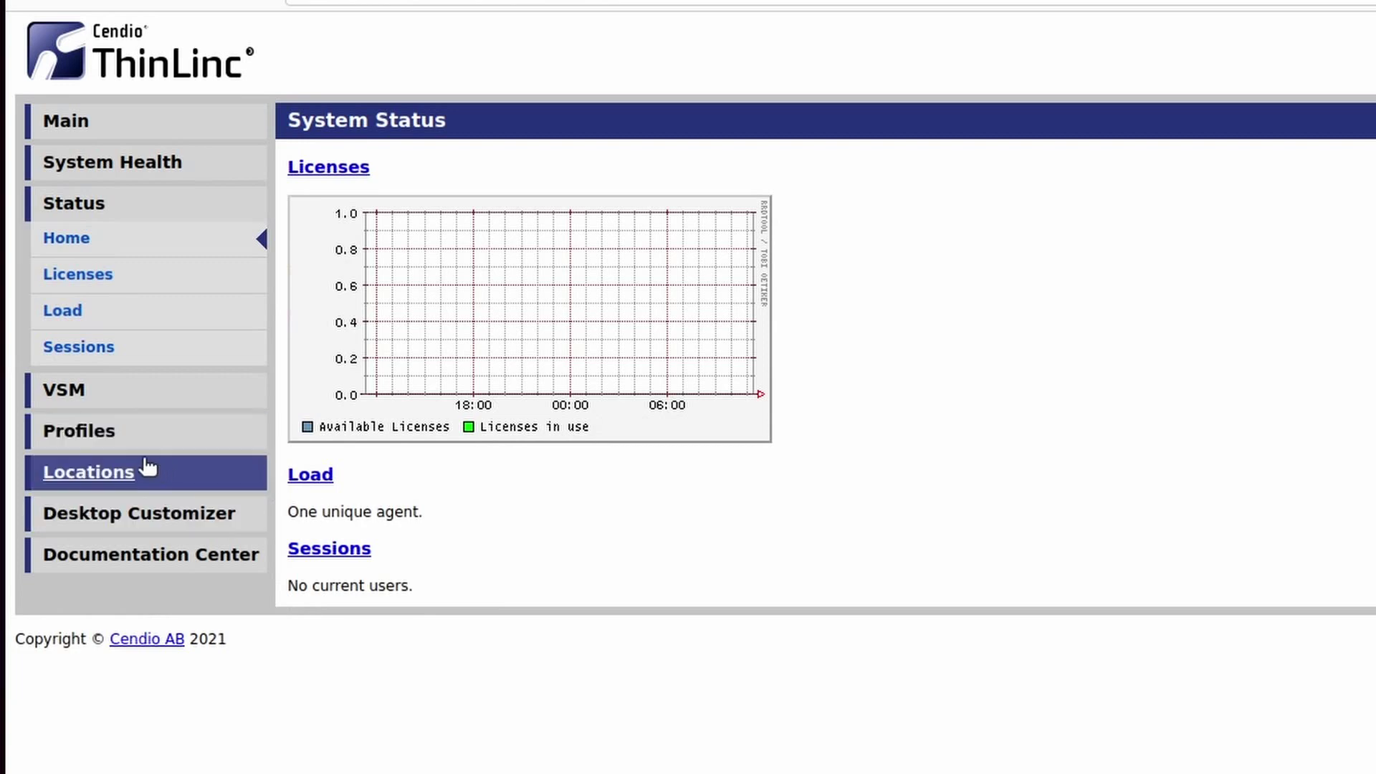
{"action": "left_click", "coordinate": [111, 432]}
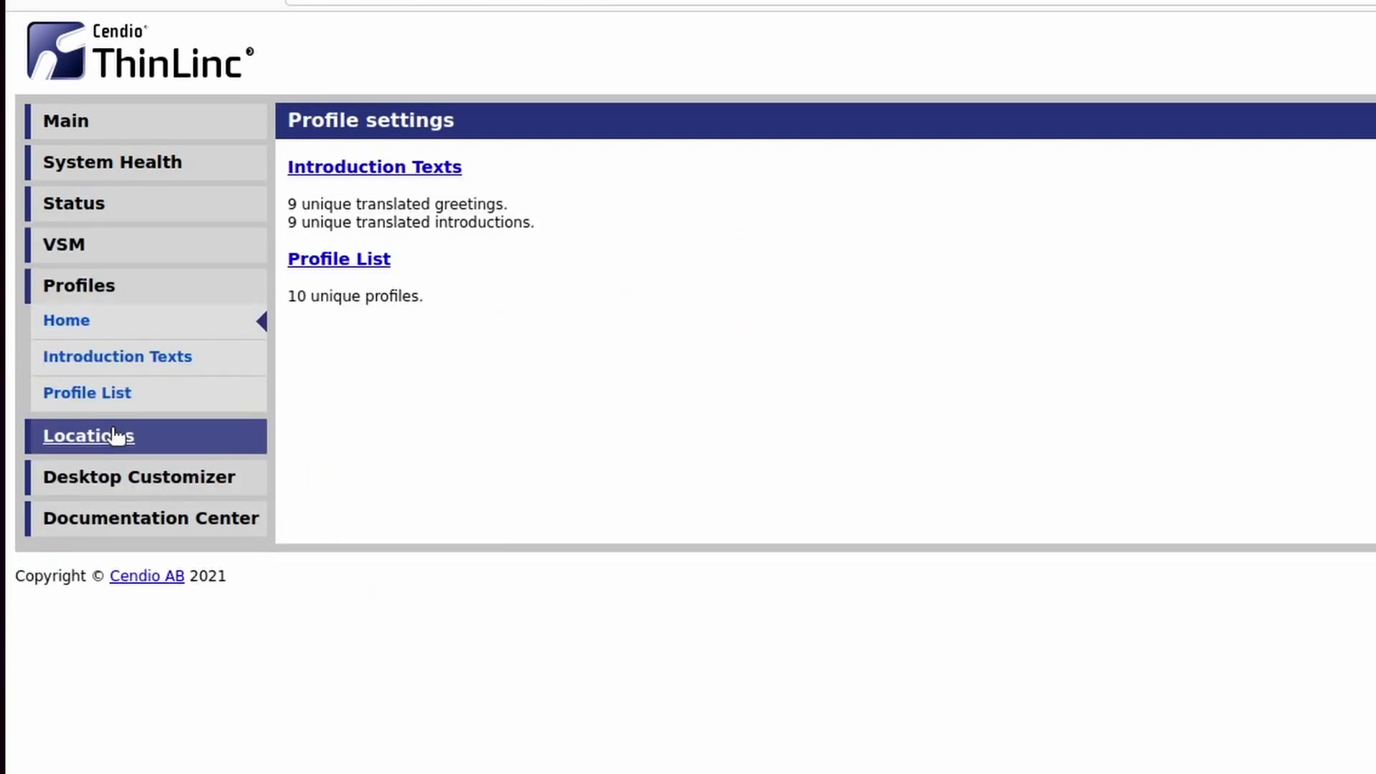
{"action": "left_click", "coordinate": [366, 264]}
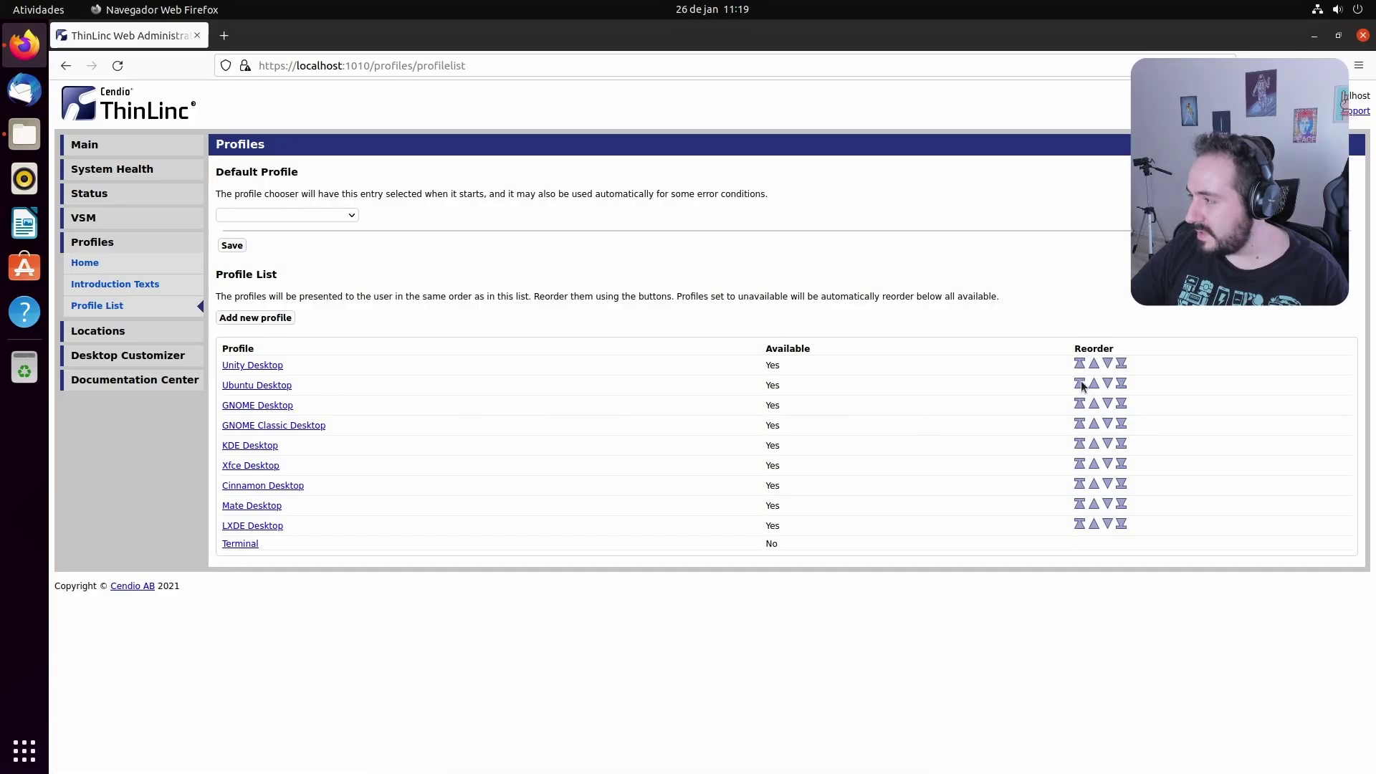
{"action": "left_click", "coordinate": [1081, 384]}
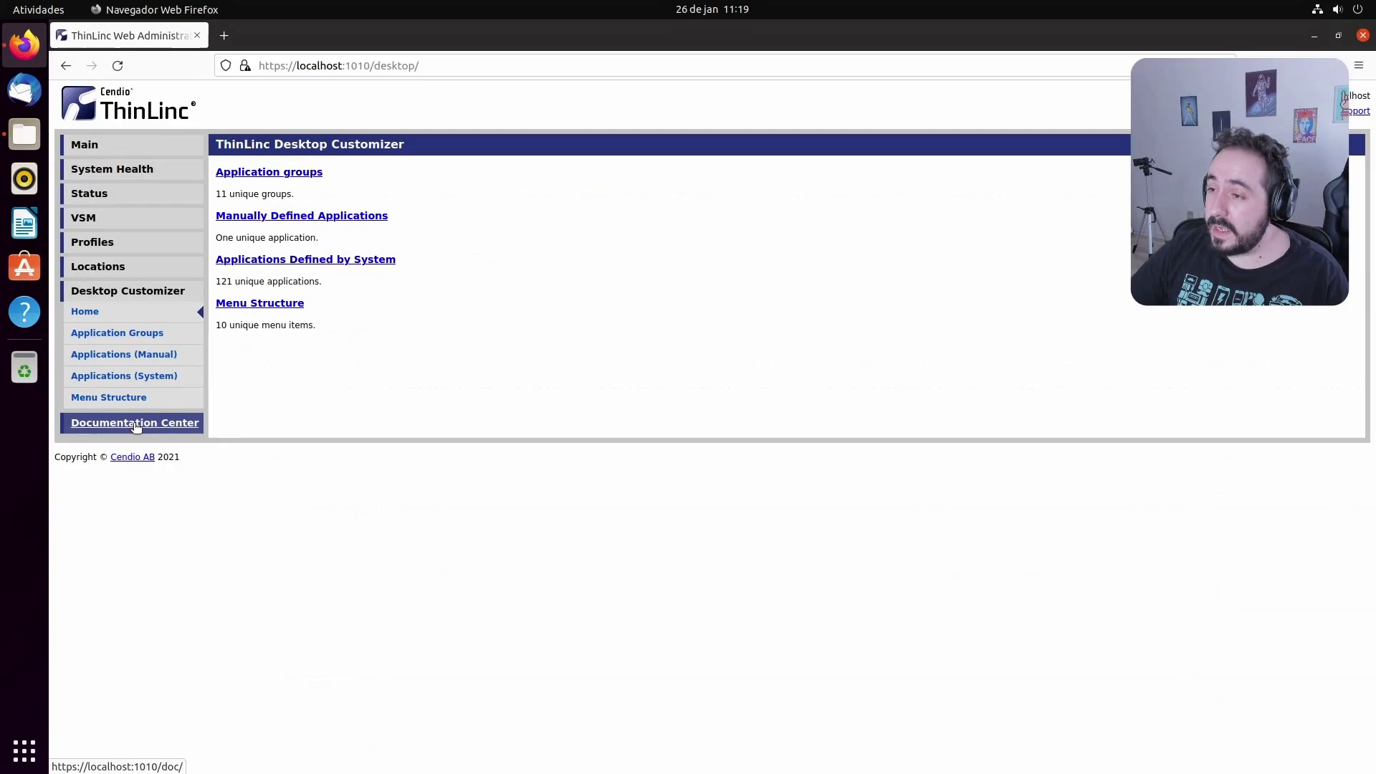
View the Documentation Center, then restore and close Firefox
{"action": "left_click", "coordinate": [189, 586]}
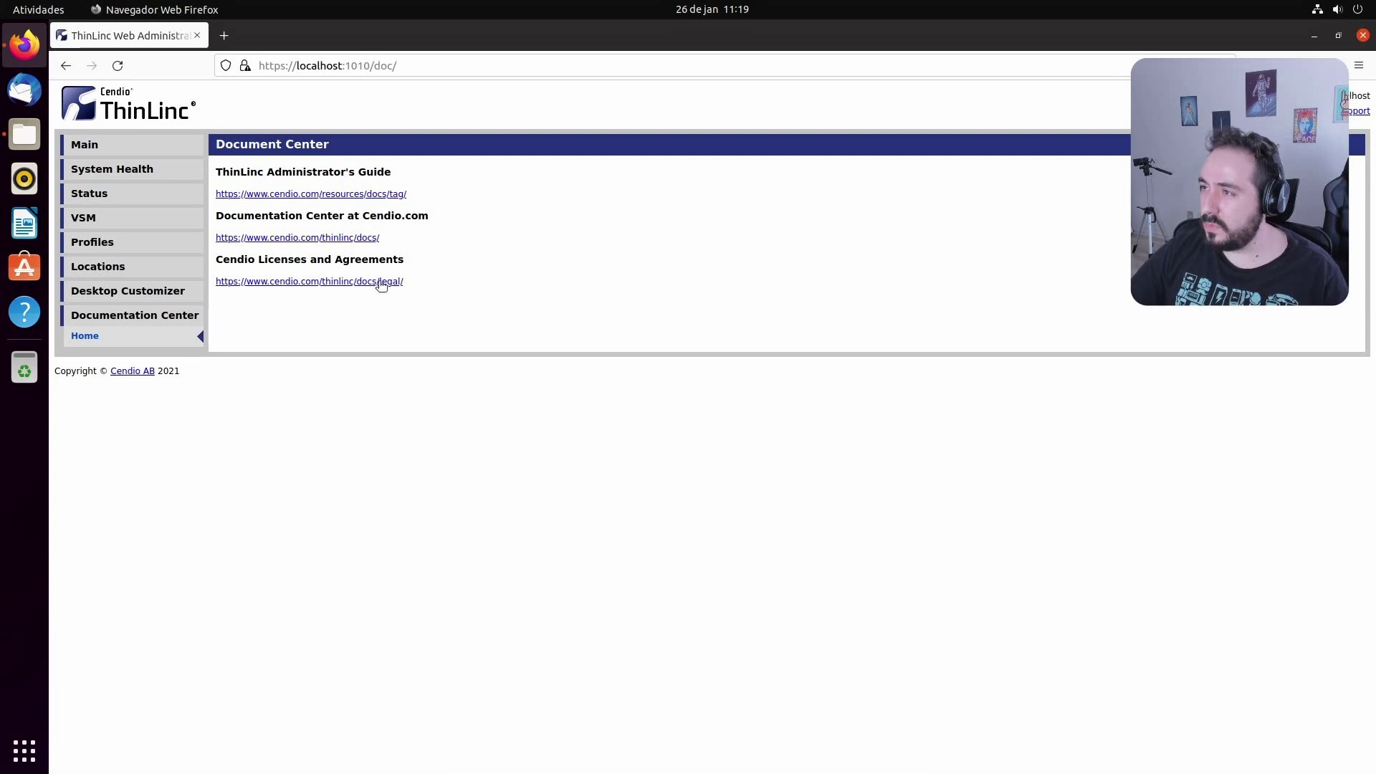
{"action": "double_click", "coordinate": [895, 34]}
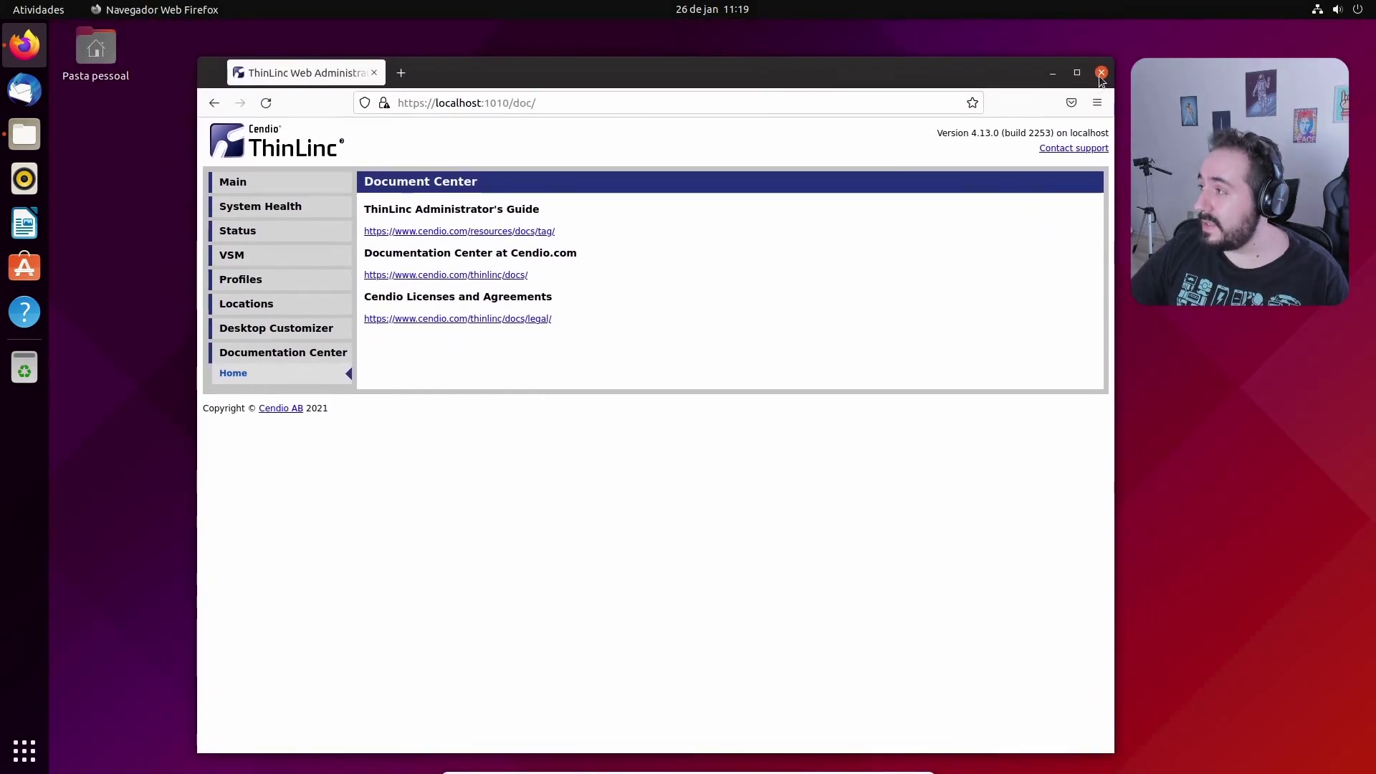
{"action": "left_click", "coordinate": [1102, 73]}
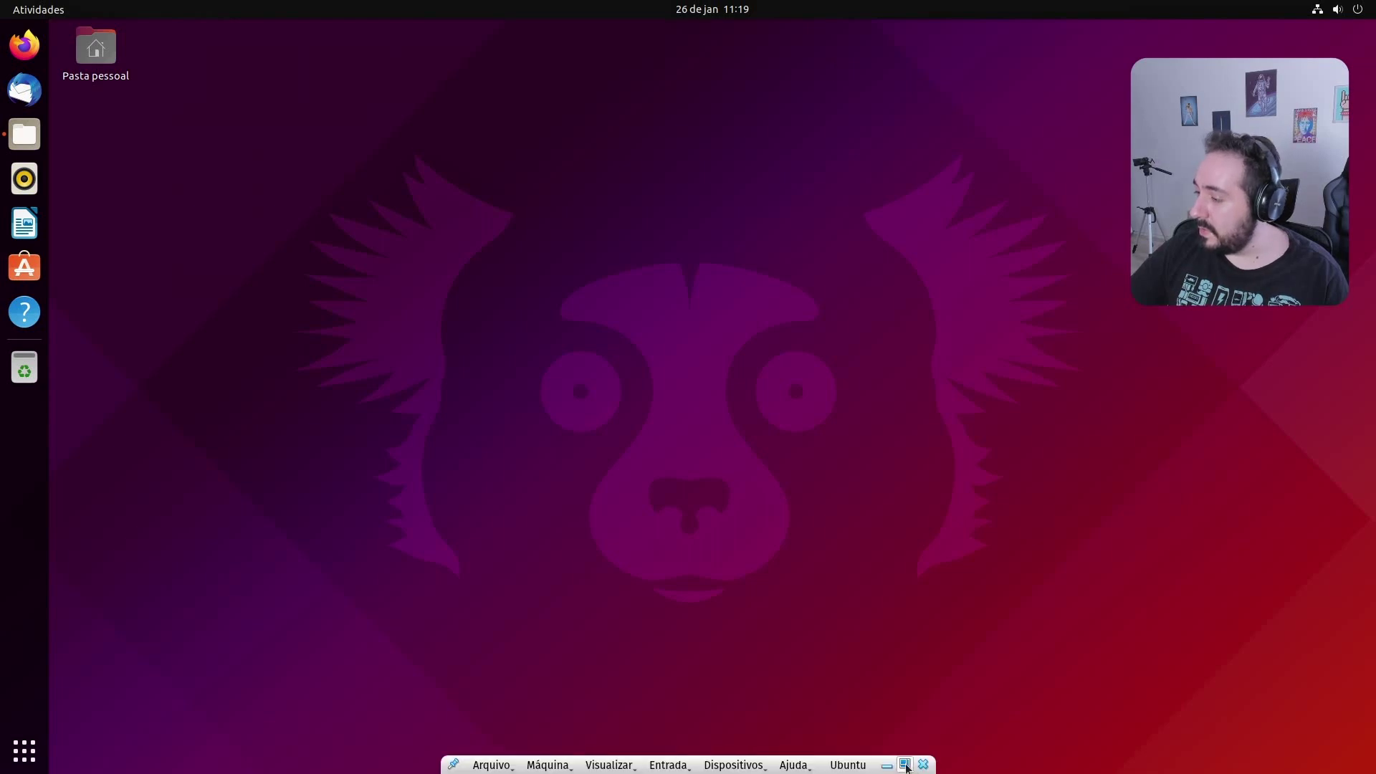
Exit full screen and power off the running Ubuntu virtual machine
{"action": "left_click", "coordinate": [903, 761]}
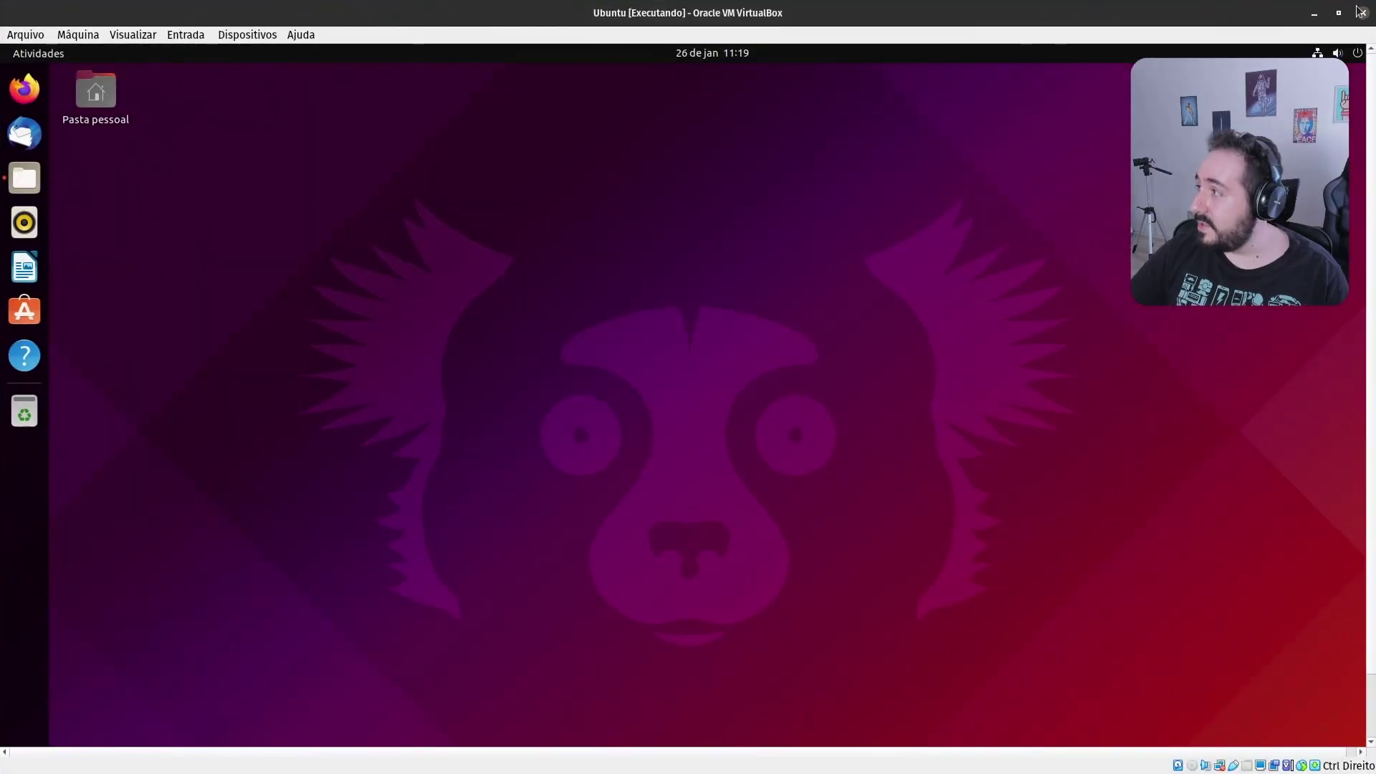
{"action": "left_click", "coordinate": [1363, 13]}
{"action": "key", "text": "Return"}
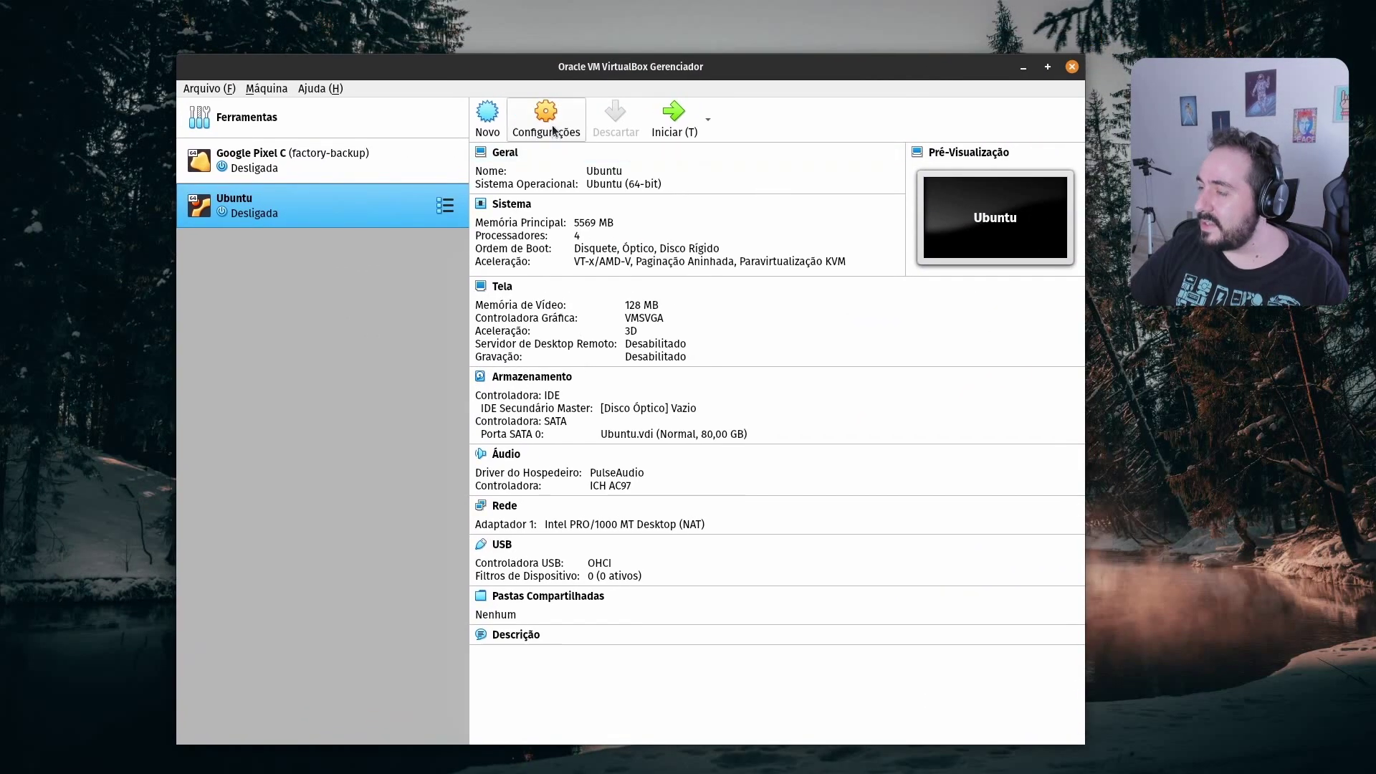
Set the Ubuntu VM's network attachment to Bridged Adapter and boot the VM
{"action": "left_click", "coordinate": [553, 129]}
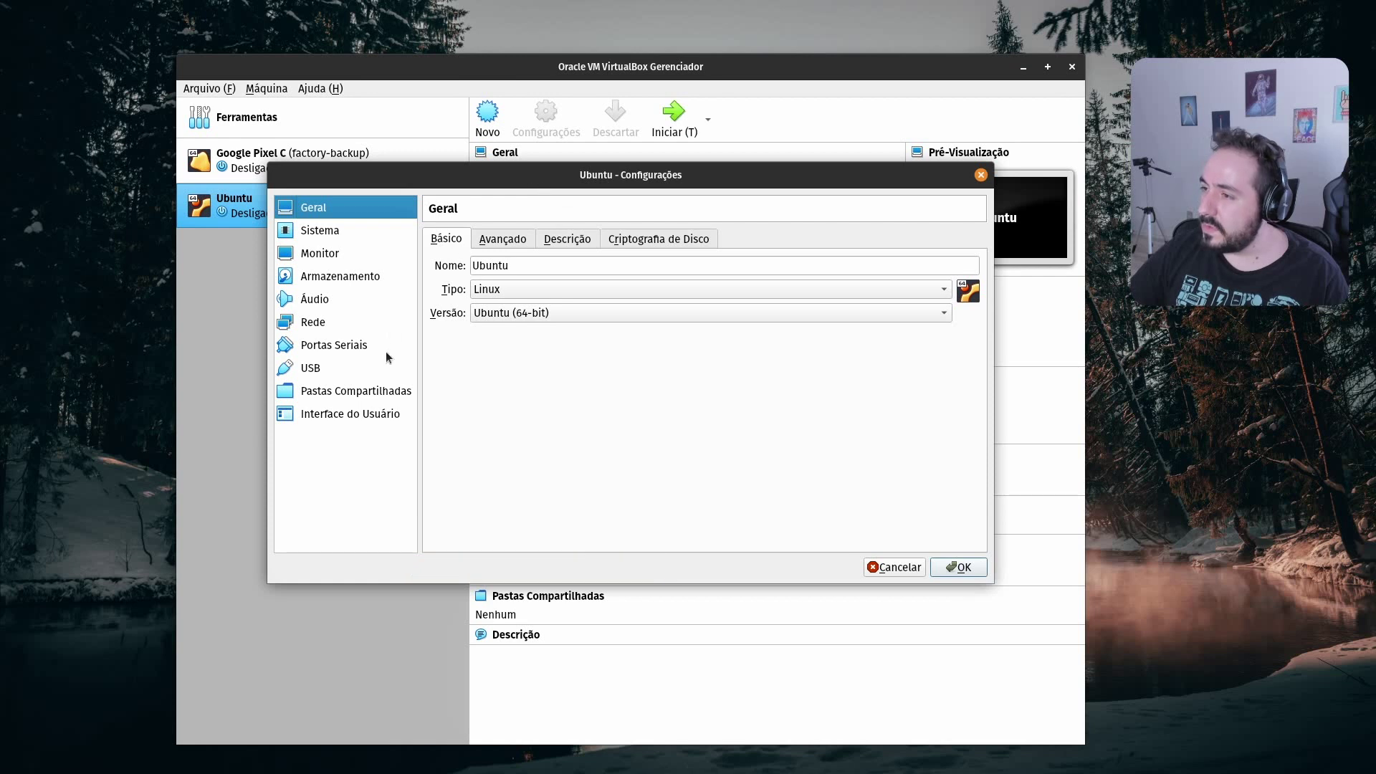
{"action": "left_click", "coordinate": [344, 324]}
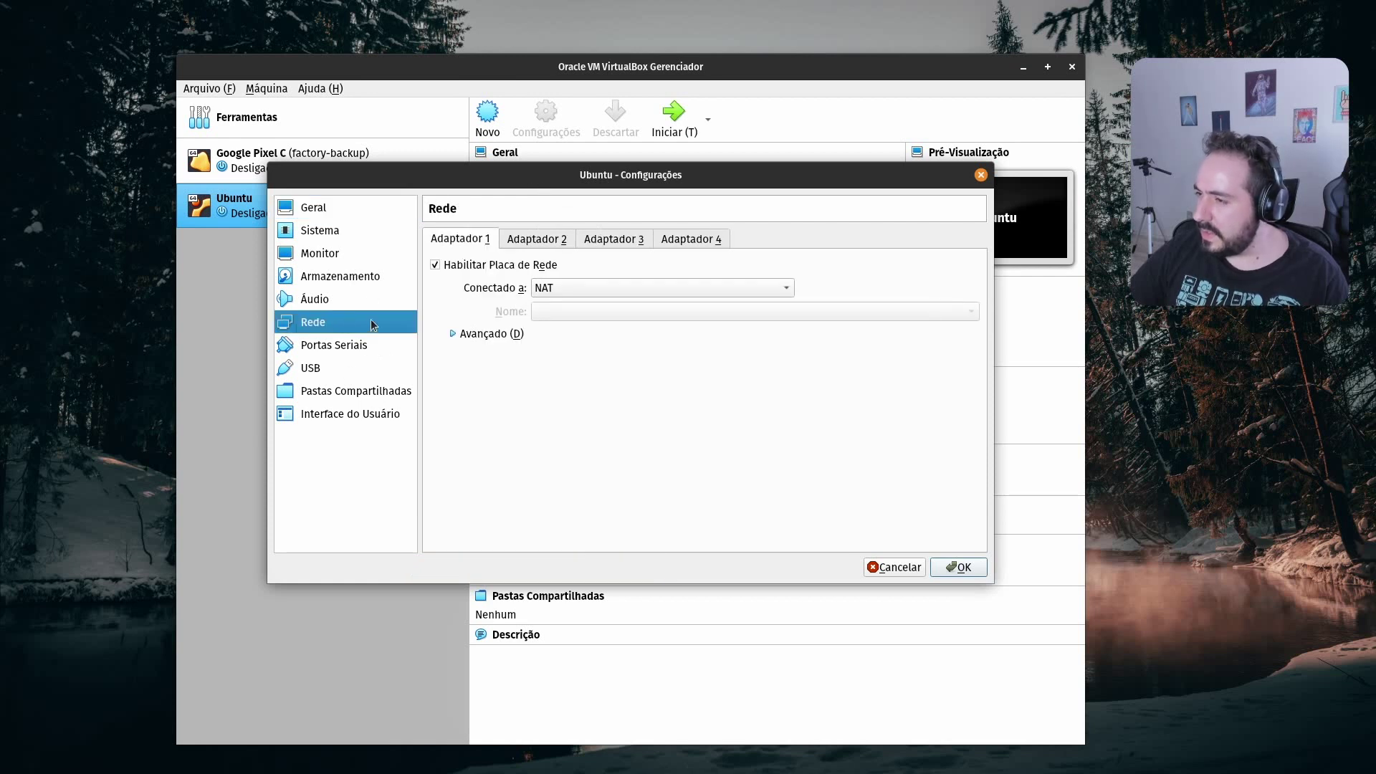
{"action": "left_click", "coordinate": [640, 287]}
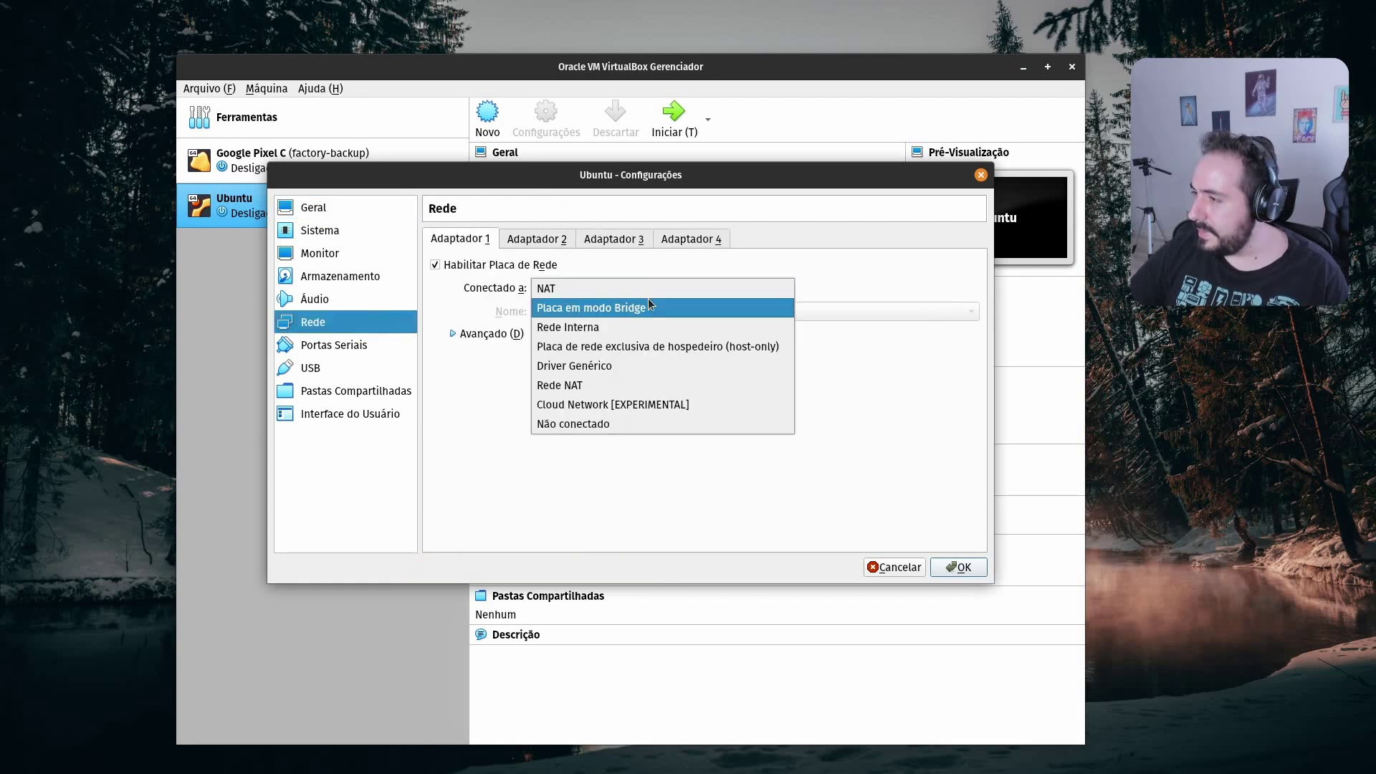
{"action": "left_click", "coordinate": [650, 305]}
{"action": "left_click", "coordinate": [971, 567]}
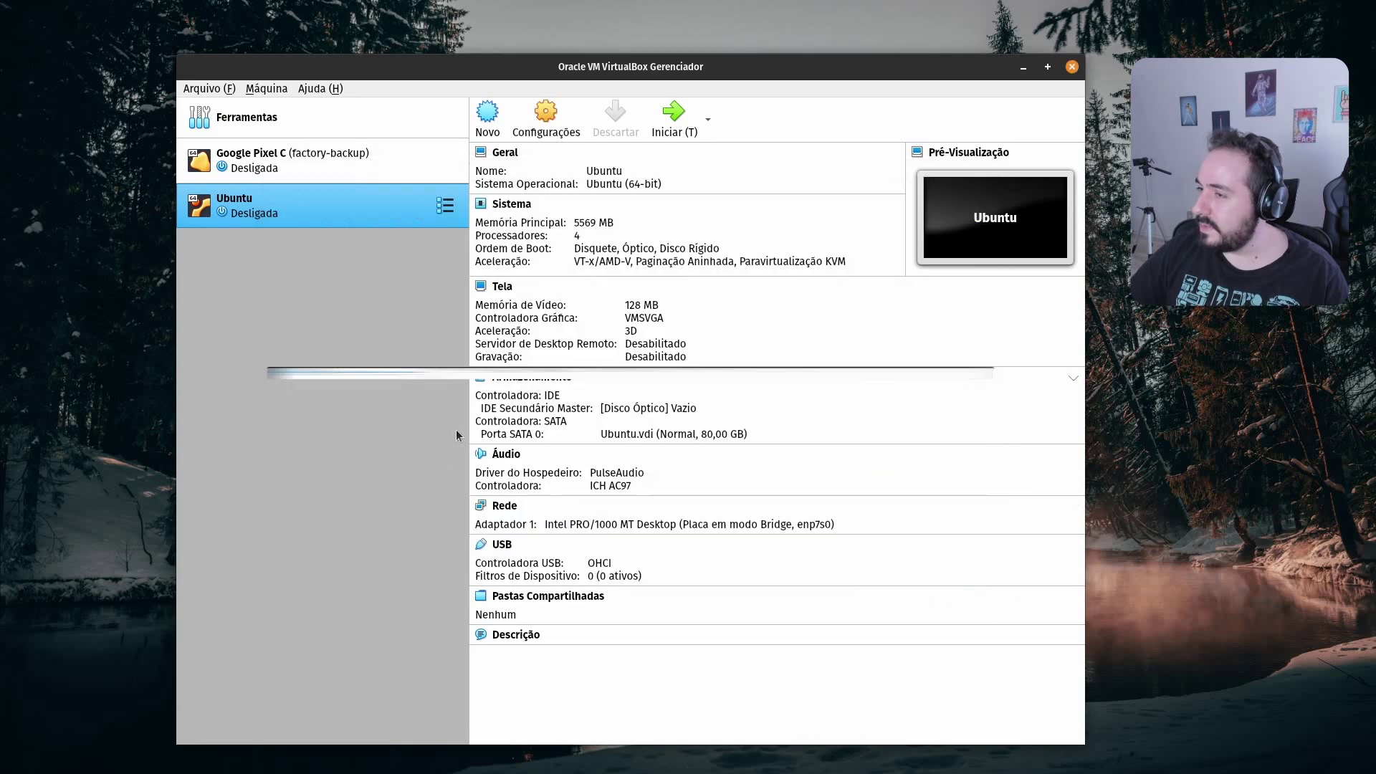
{"action": "left_click", "coordinate": [674, 122]}
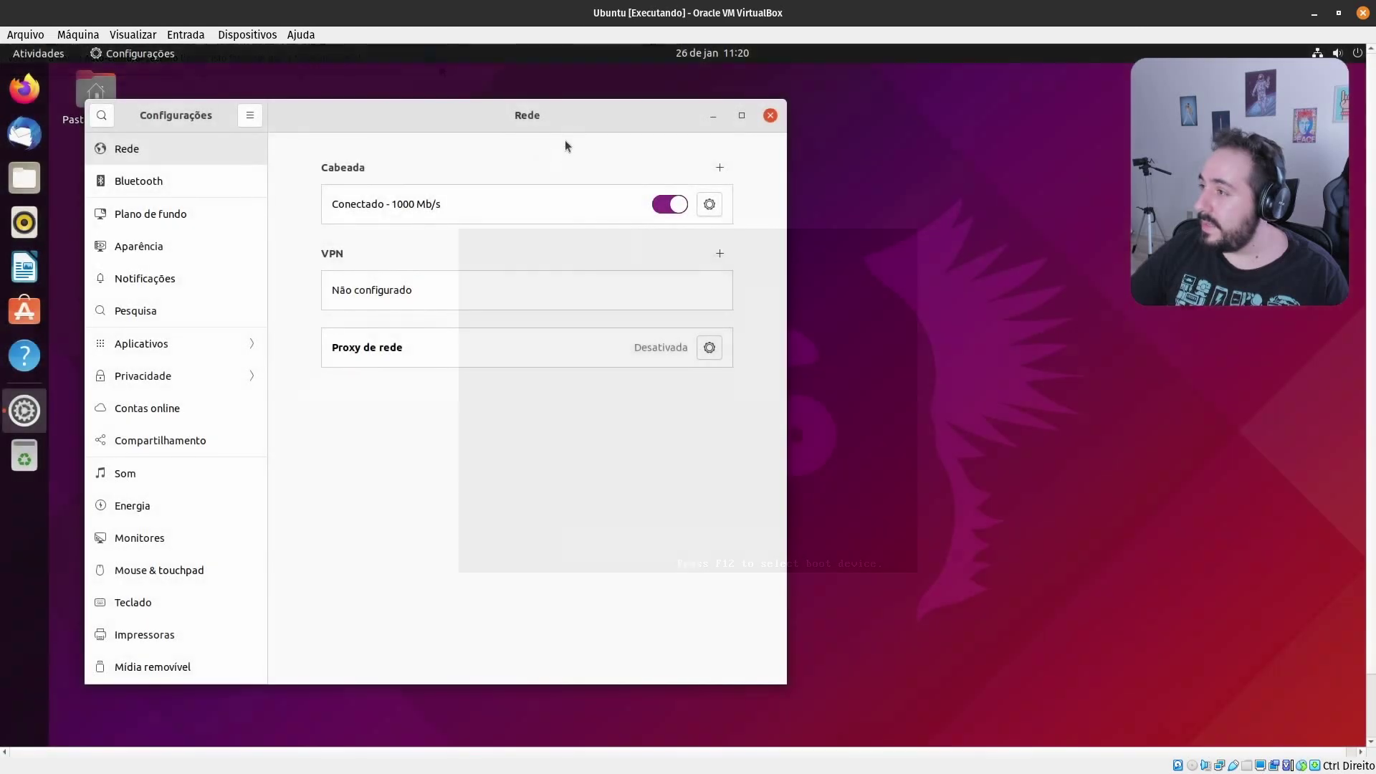
Check the wired connection details to read the VM's IPv4 address, 192.168.0.2
{"action": "left_click_drag", "start_coordinate": [565, 129], "coordinate": [770, 134]}
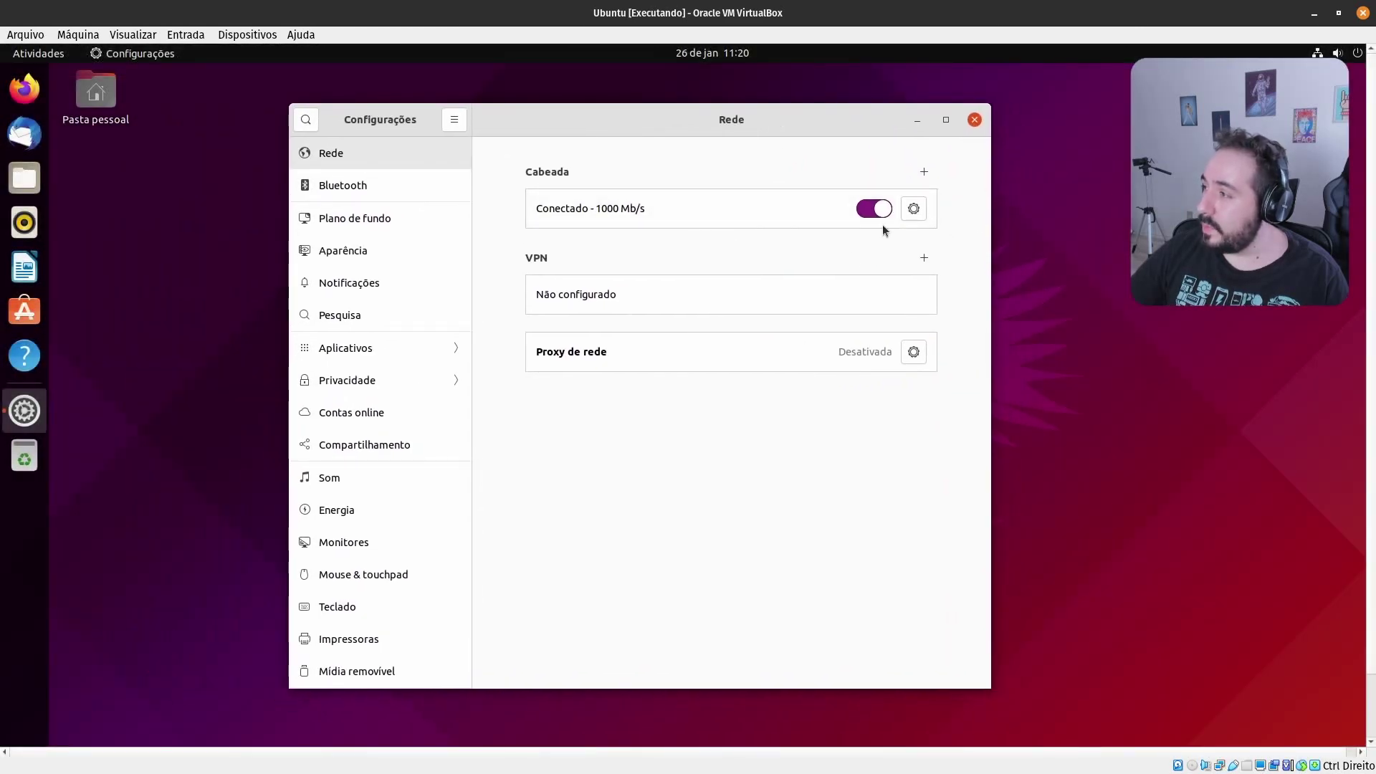
{"action": "left_click", "coordinate": [913, 216]}
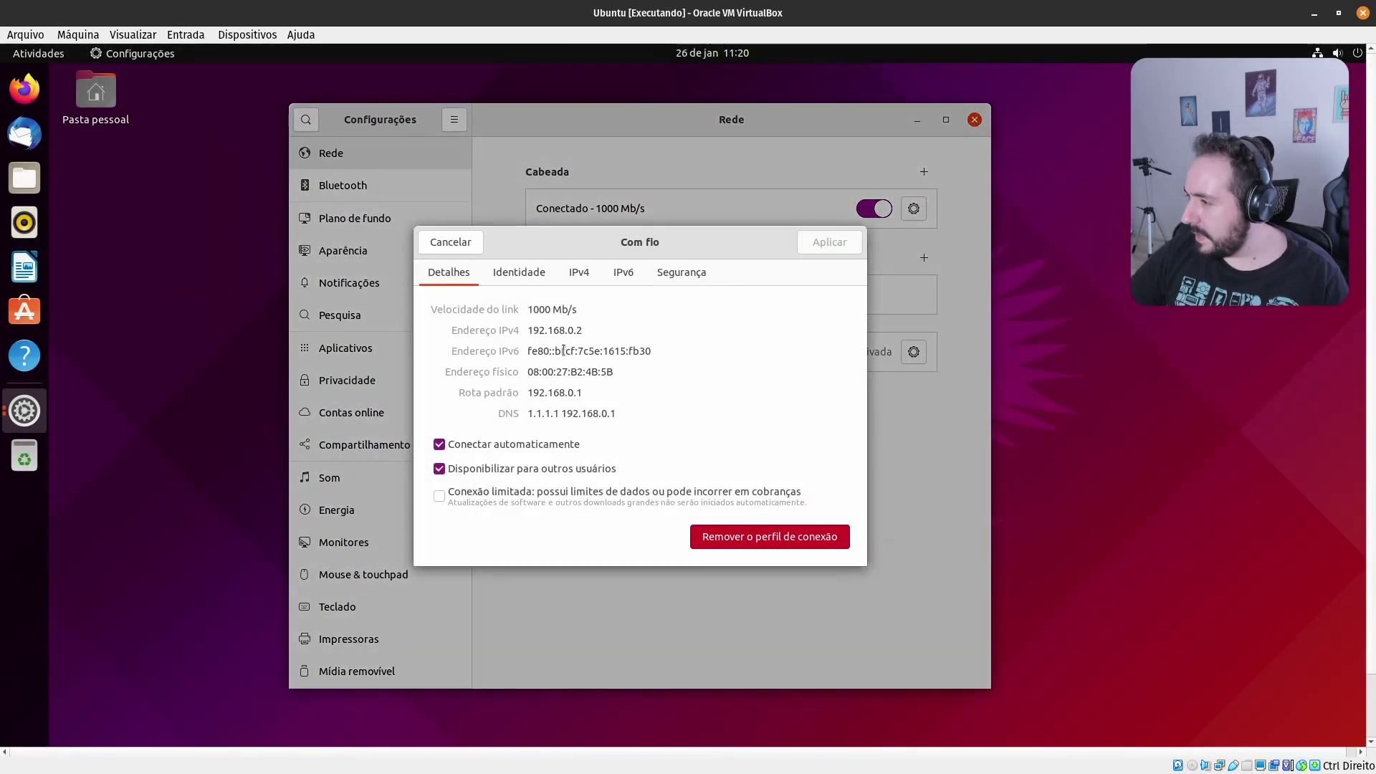
{"action": "left_click_drag", "start_coordinate": [533, 331], "coordinate": [612, 327]}
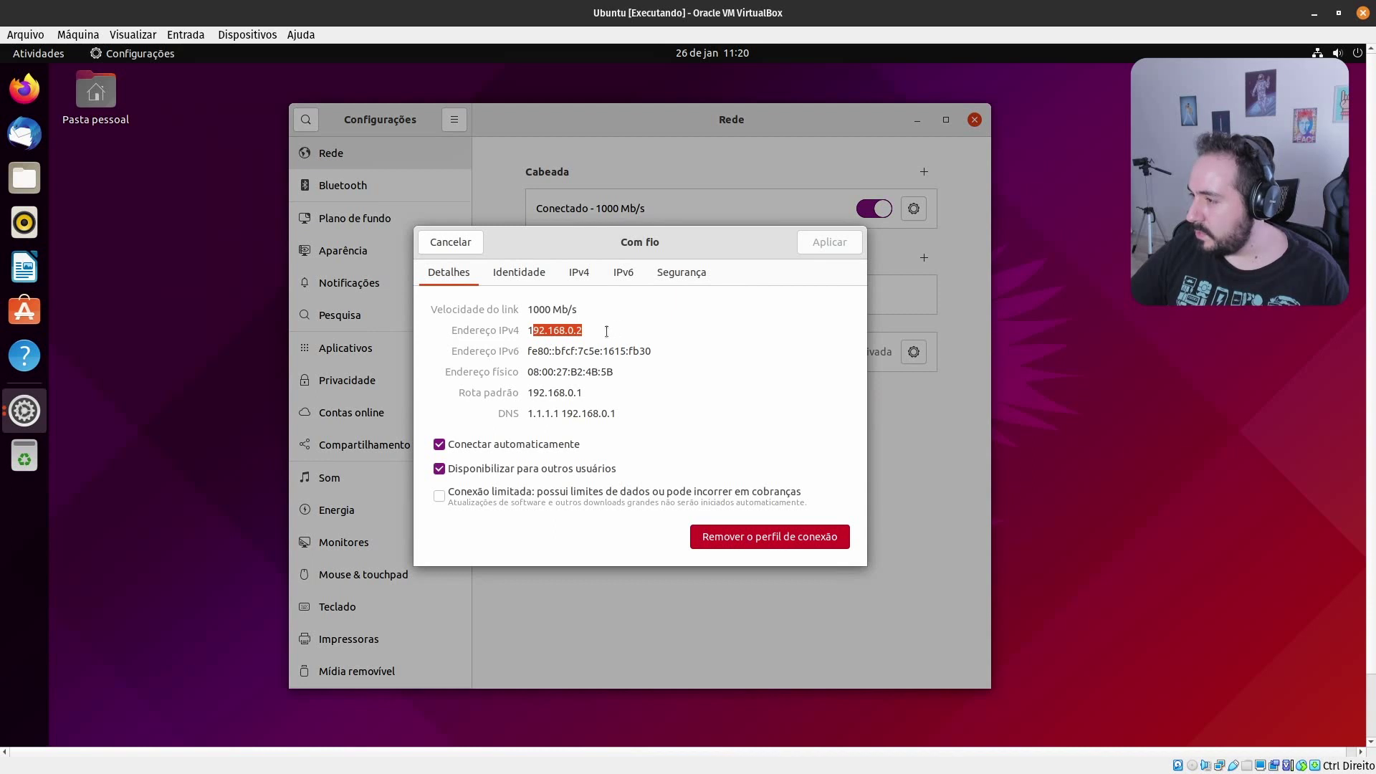
{"action": "left_click", "coordinate": [608, 333]}
{"action": "left_click", "coordinate": [451, 243]}
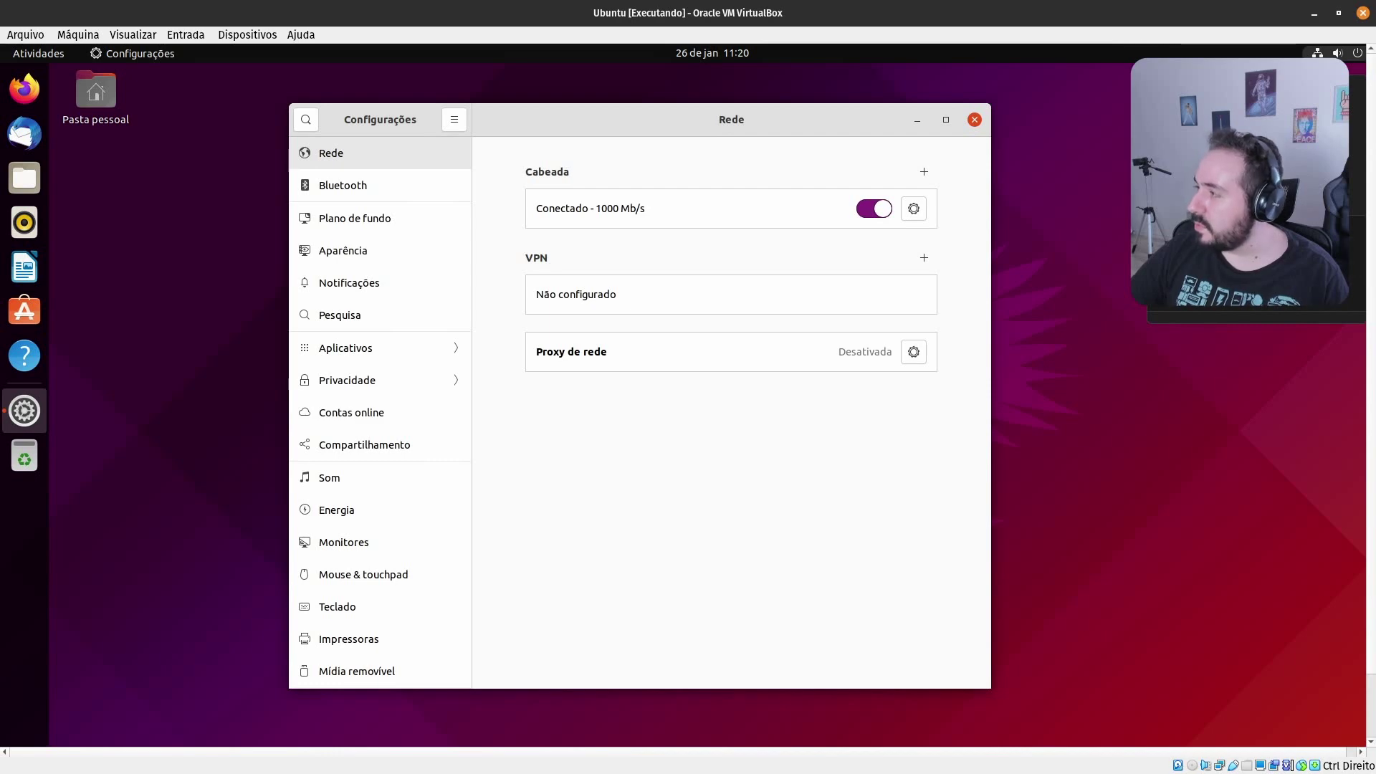
Log out of the Ubuntu session, restore the VM window and minimize VirtualBox Manager
{"action": "key", "text": "ctrl+alt+Delete"}
{"action": "left_click", "coordinate": [771, 480]}
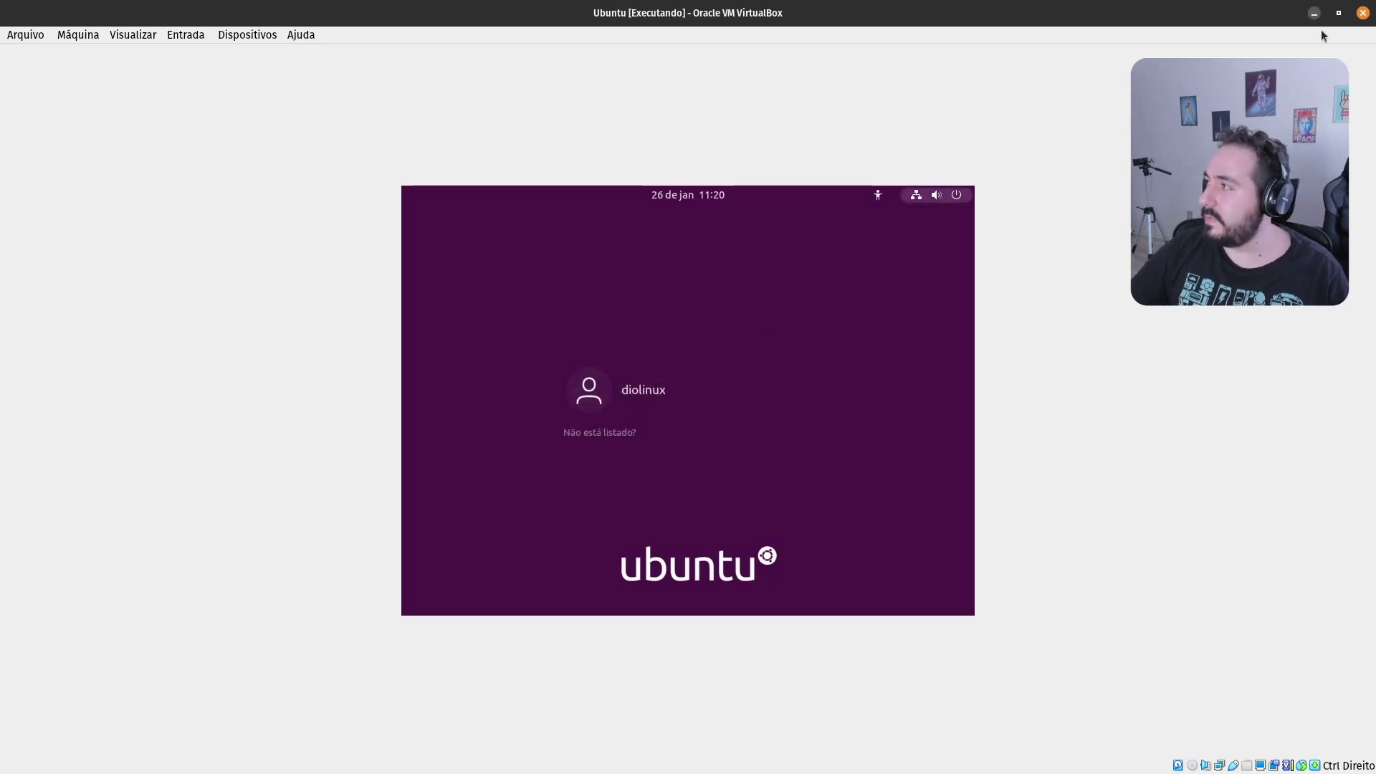
{"action": "left_click", "coordinate": [1338, 13]}
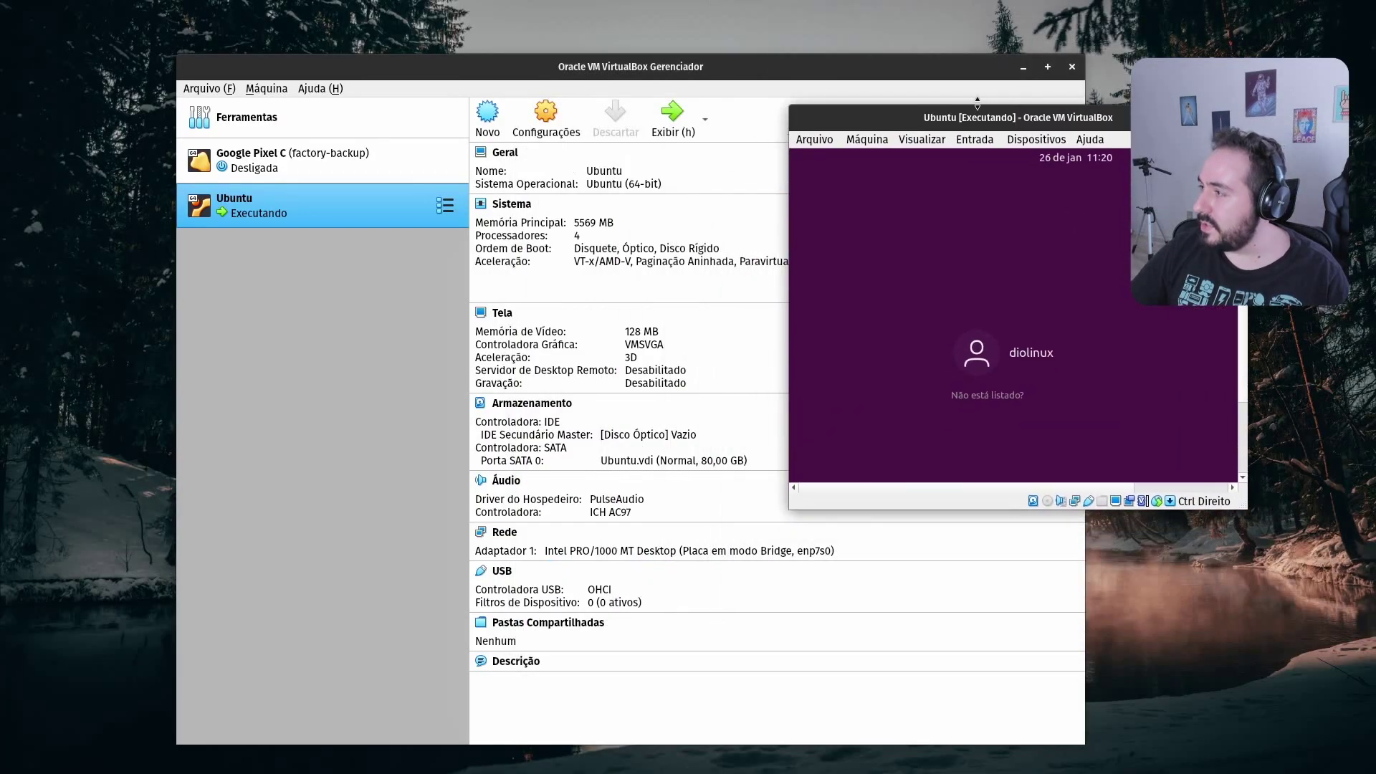
{"action": "left_click", "coordinate": [1025, 67]}
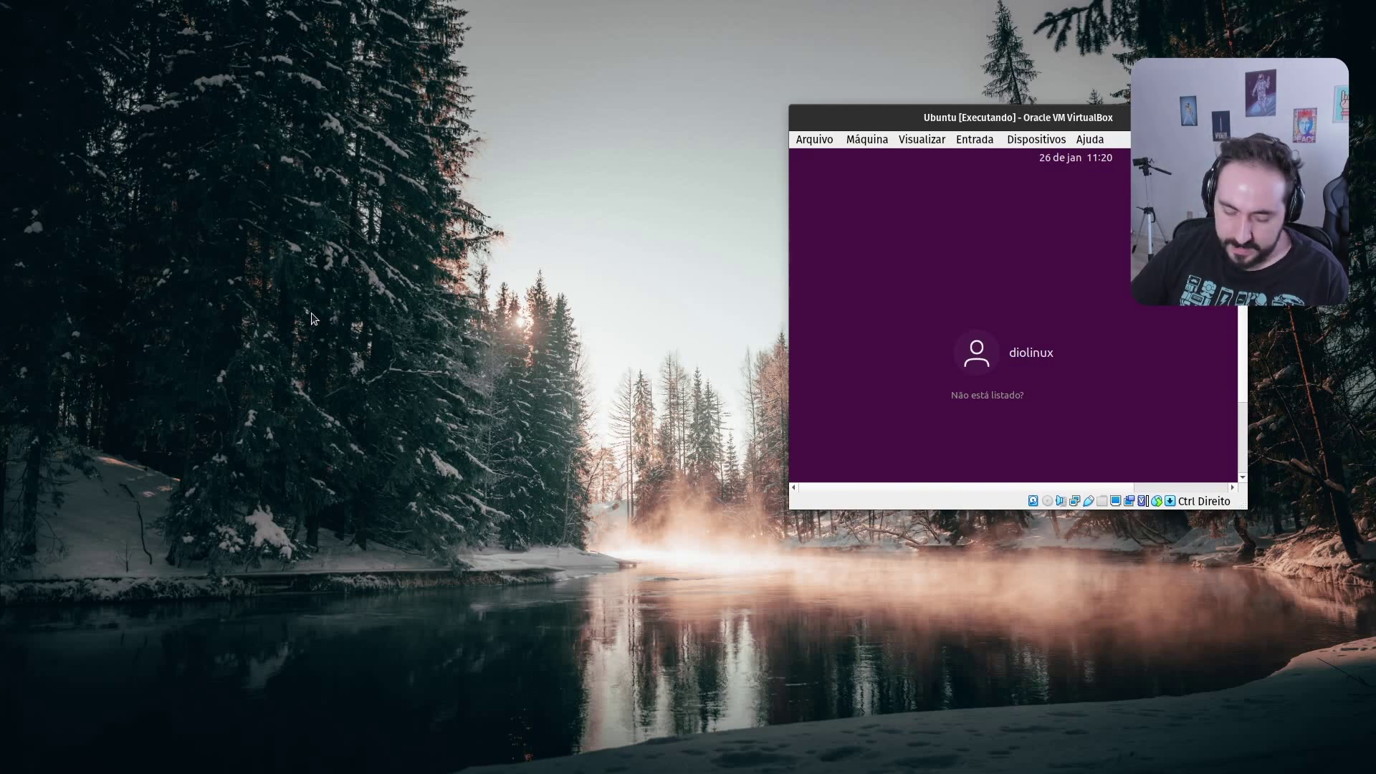
Launch the ThinLinc client by searching 'clint' in the app launcher
{"action": "key", "text": "super"}
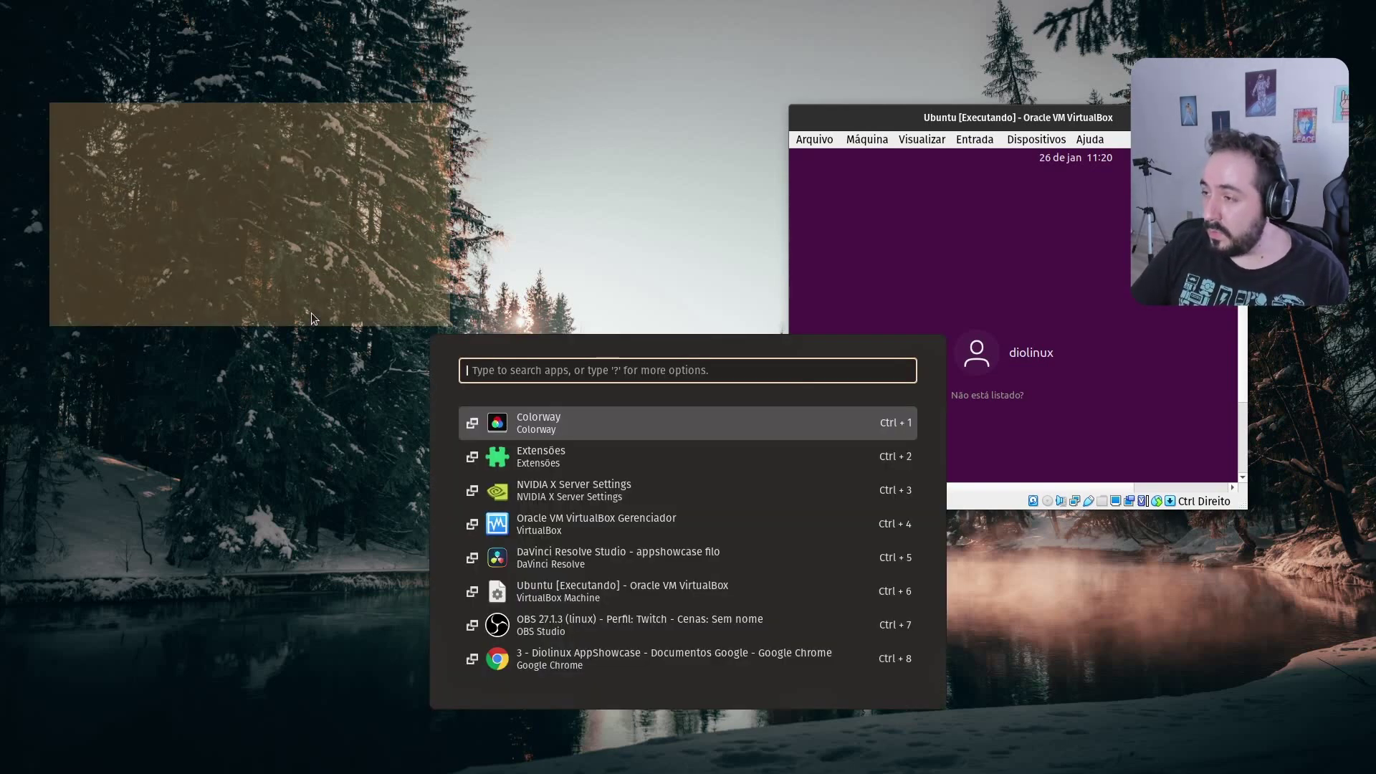
{"action": "type", "text": "clint"}
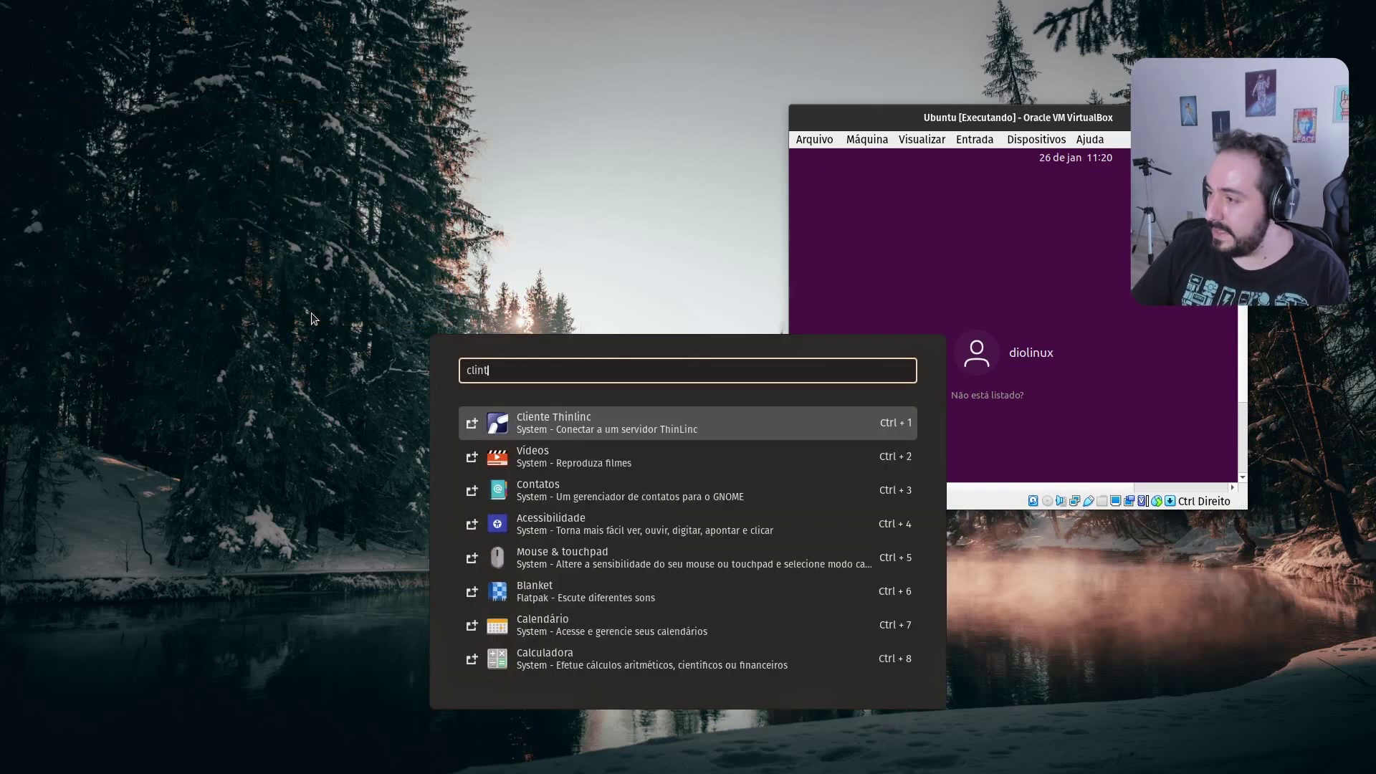
{"action": "key", "text": "Return"}
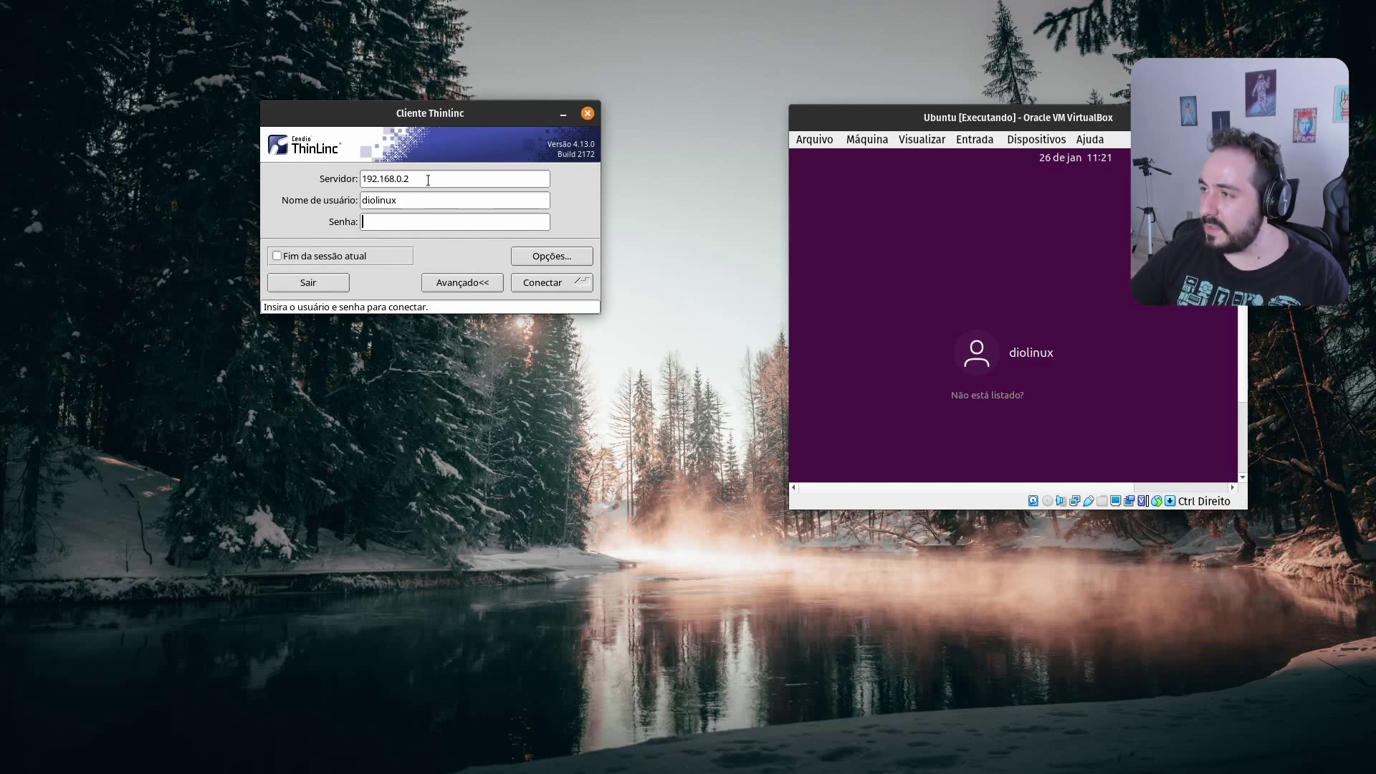
Connect to server 192.168.0.2 with the VM user's name and password
{"action": "left_click_drag", "start_coordinate": [428, 180], "coordinate": [107, 205]}
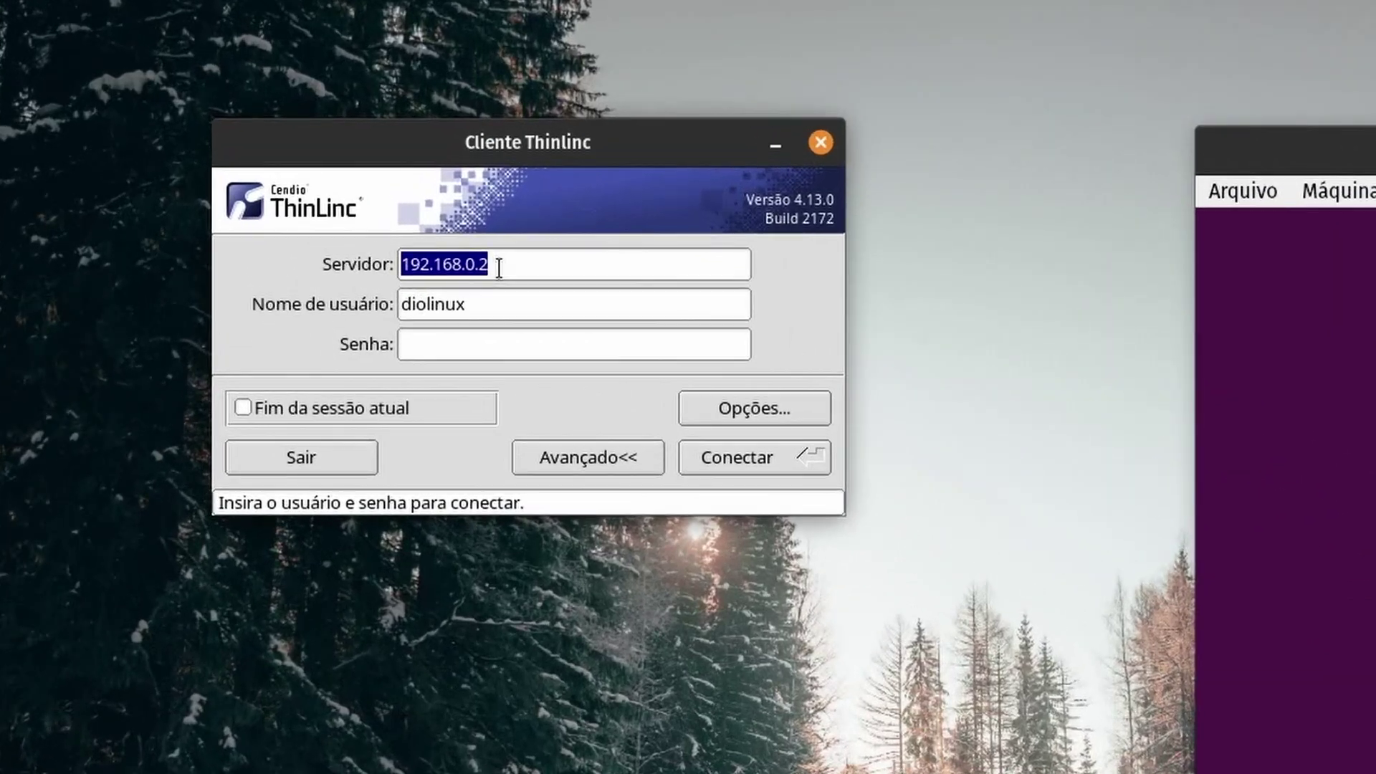
{"action": "left_click", "coordinate": [415, 181]}
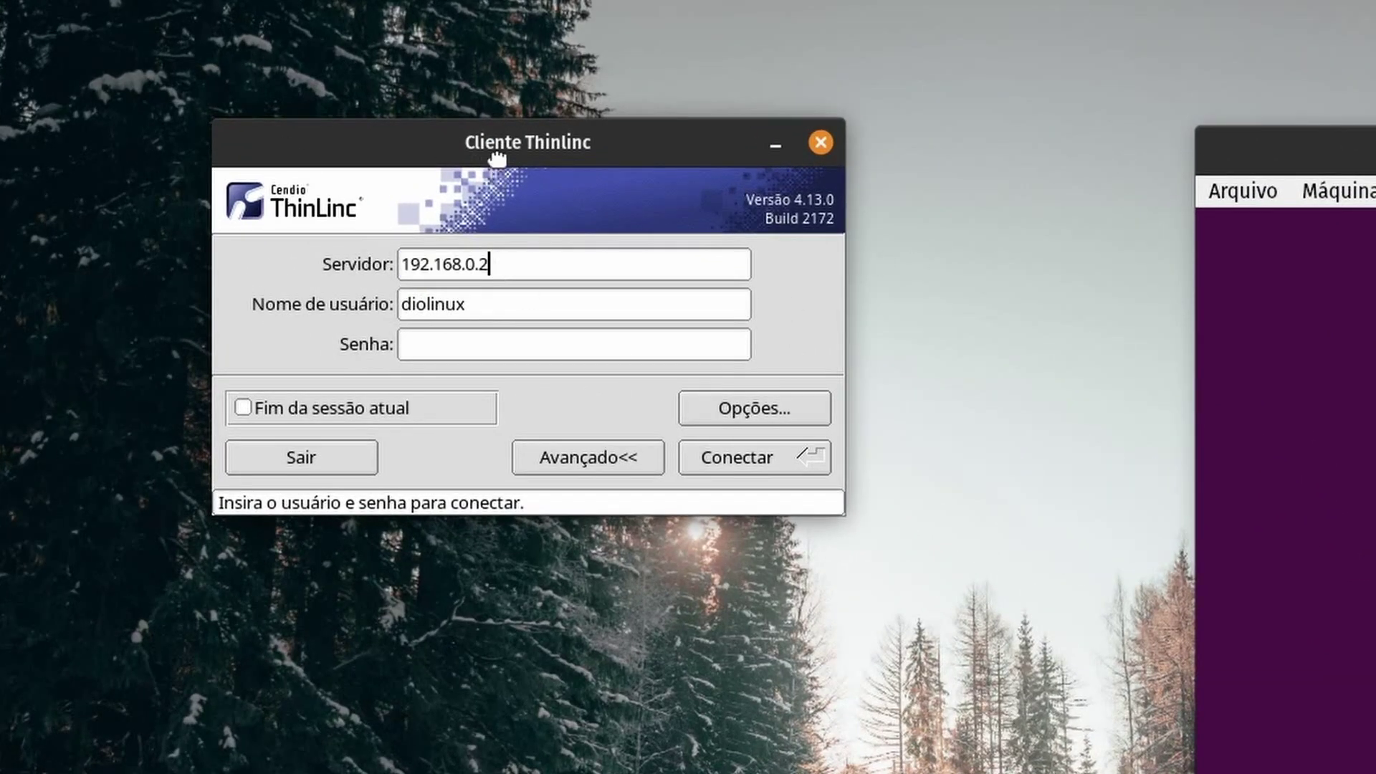
{"action": "left_click_drag", "start_coordinate": [485, 152], "coordinate": [476, 241]}
{"action": "key", "text": "shift+Left"}
{"action": "key", "text": "shift+Left"}
{"action": "key", "text": "shift+Left"}
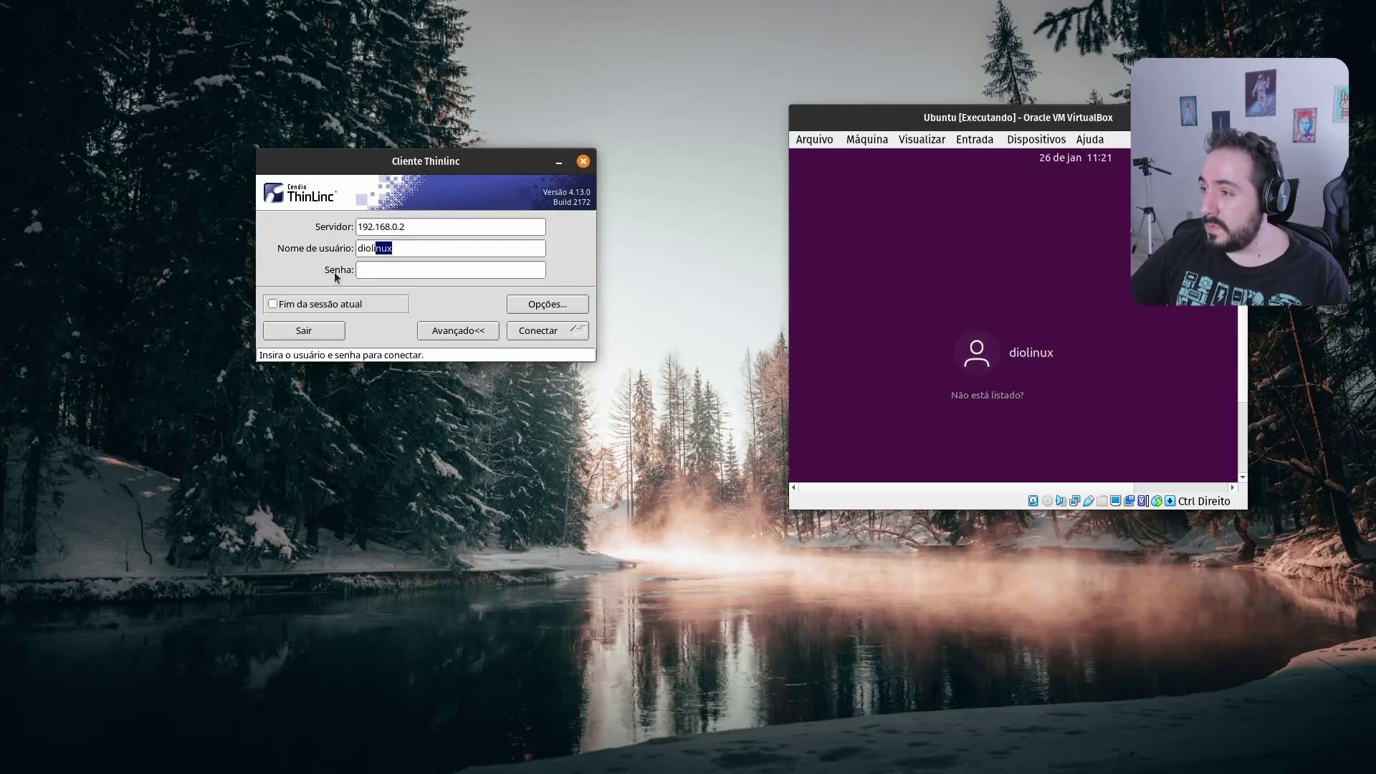
{"action": "left_click", "coordinate": [526, 447]}
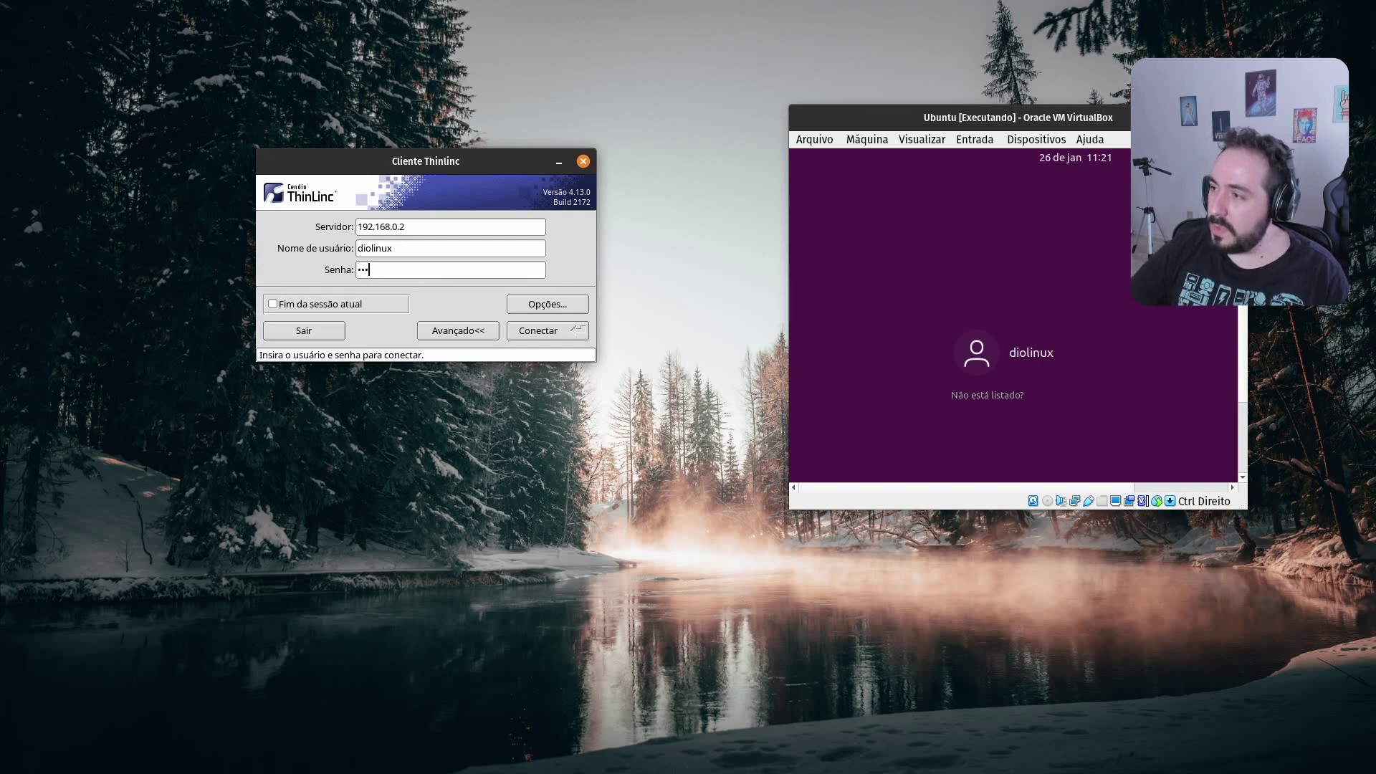
{"action": "left_click", "coordinate": [559, 337]}
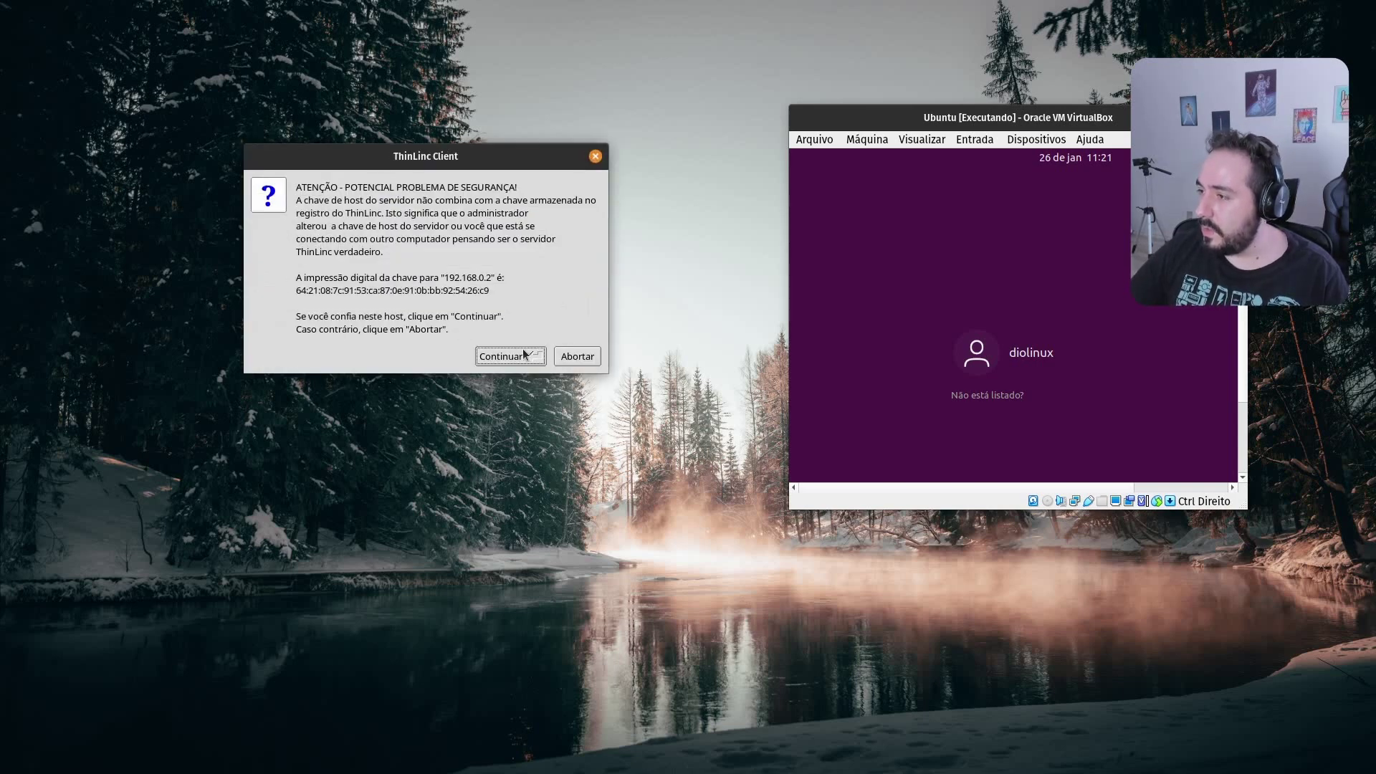
{"action": "left_click", "coordinate": [509, 356]}
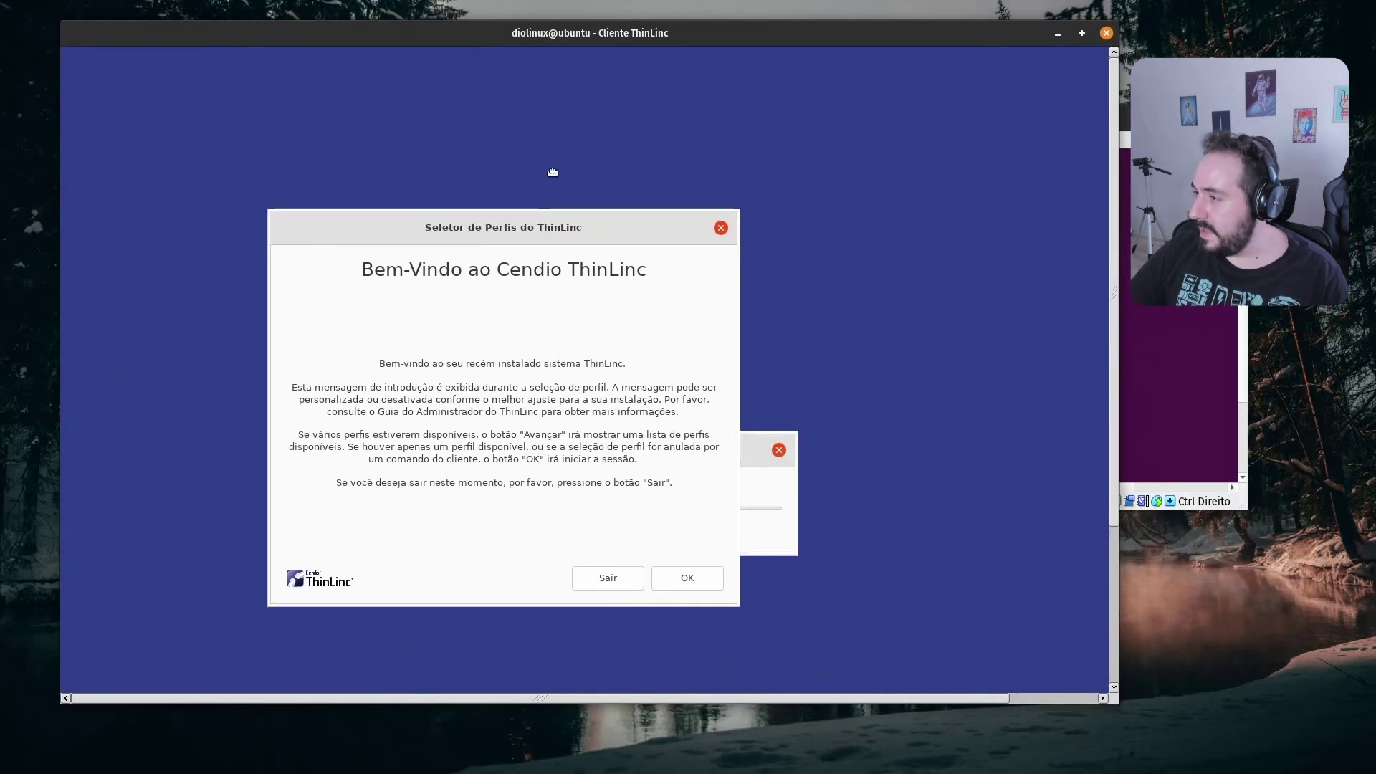
Start the remote session, resize its window, and open then close the remote home folder
{"action": "left_click", "coordinate": [769, 513]}
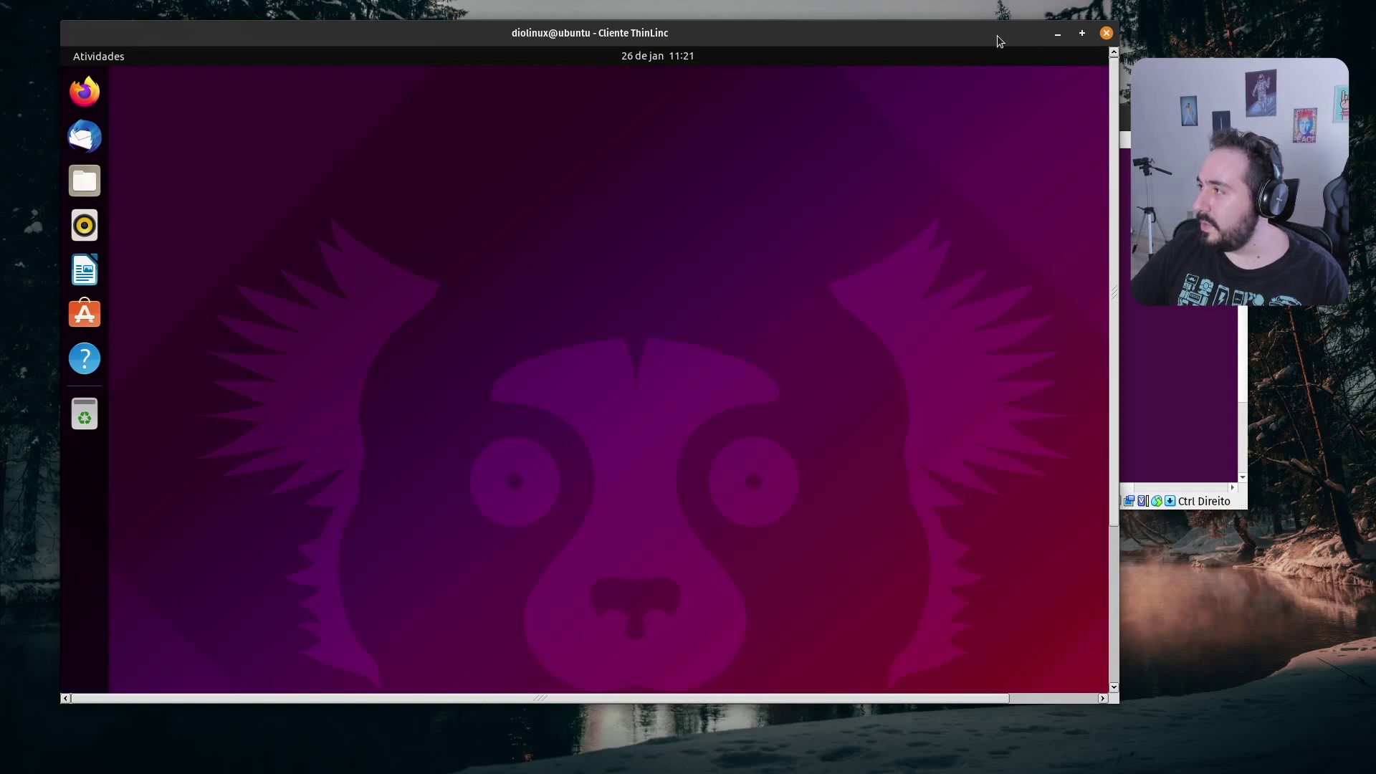
{"action": "mouse_move", "coordinate": [995, 40]}
{"action": "left_mouse_down"}
{"action": "mouse_move", "coordinate": [974, 48]}
{"action": "mouse_move", "coordinate": [992, 36]}
{"action": "left_mouse_up"}
{"action": "double_click", "coordinate": [878, 33]}
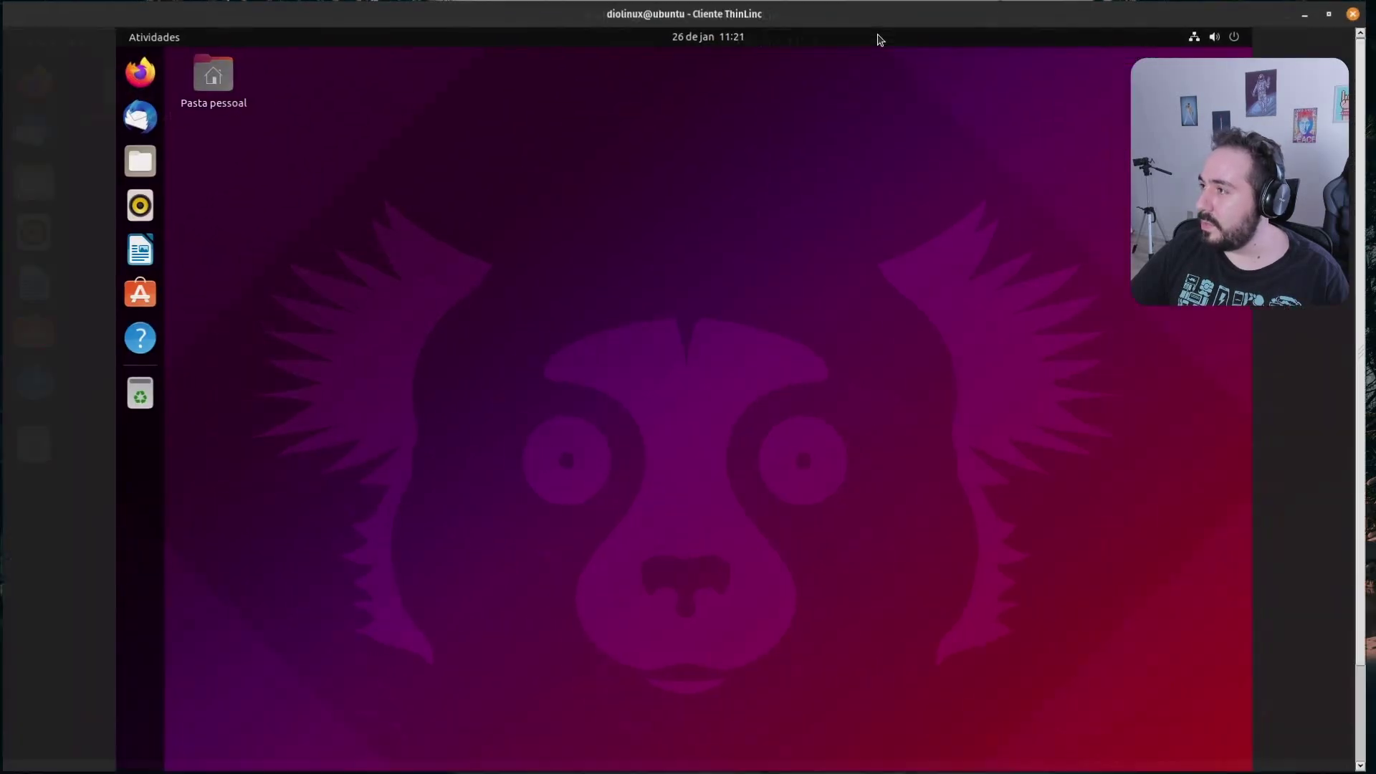
{"action": "left_click_drag", "start_coordinate": [777, 14], "coordinate": [750, 46]}
{"action": "double_click", "coordinate": [253, 115]}
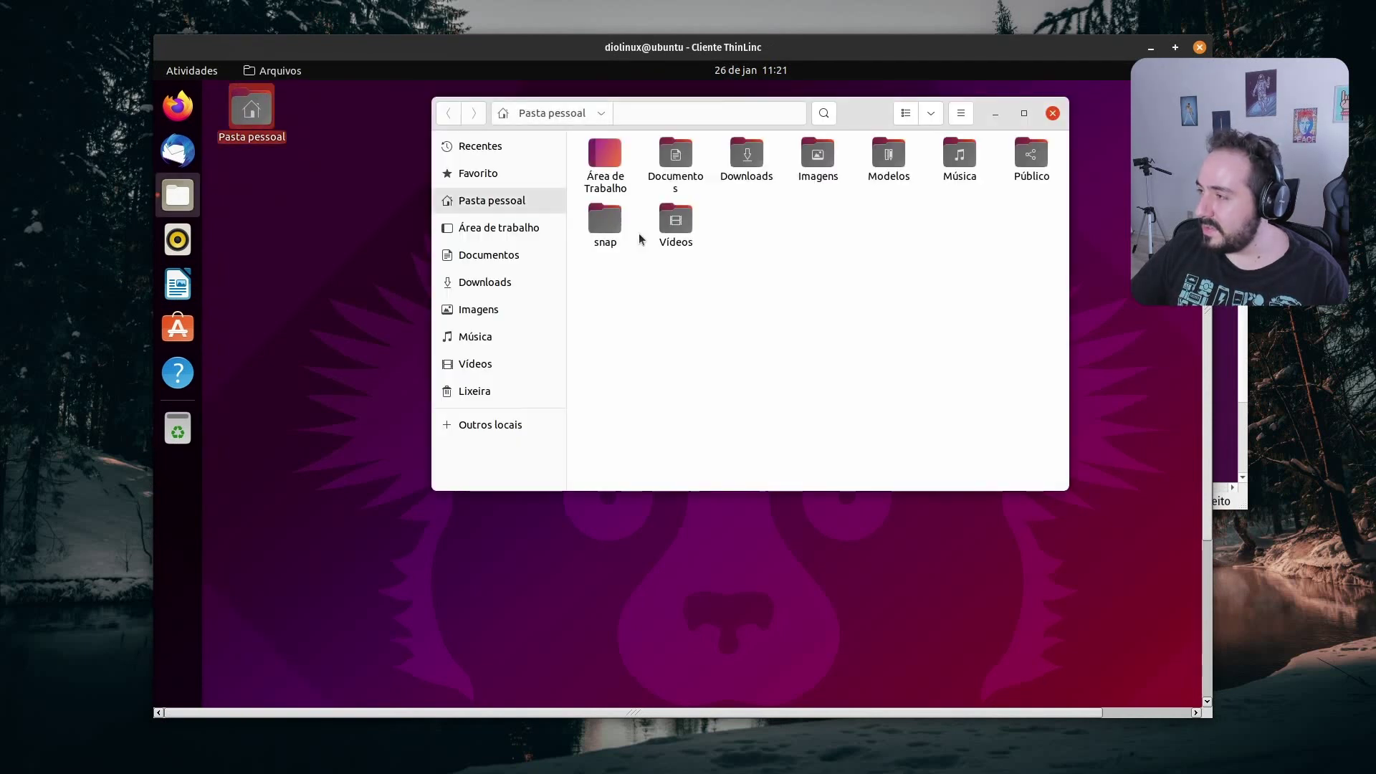
{"action": "left_click_drag", "start_coordinate": [786, 115], "coordinate": [692, 174]}
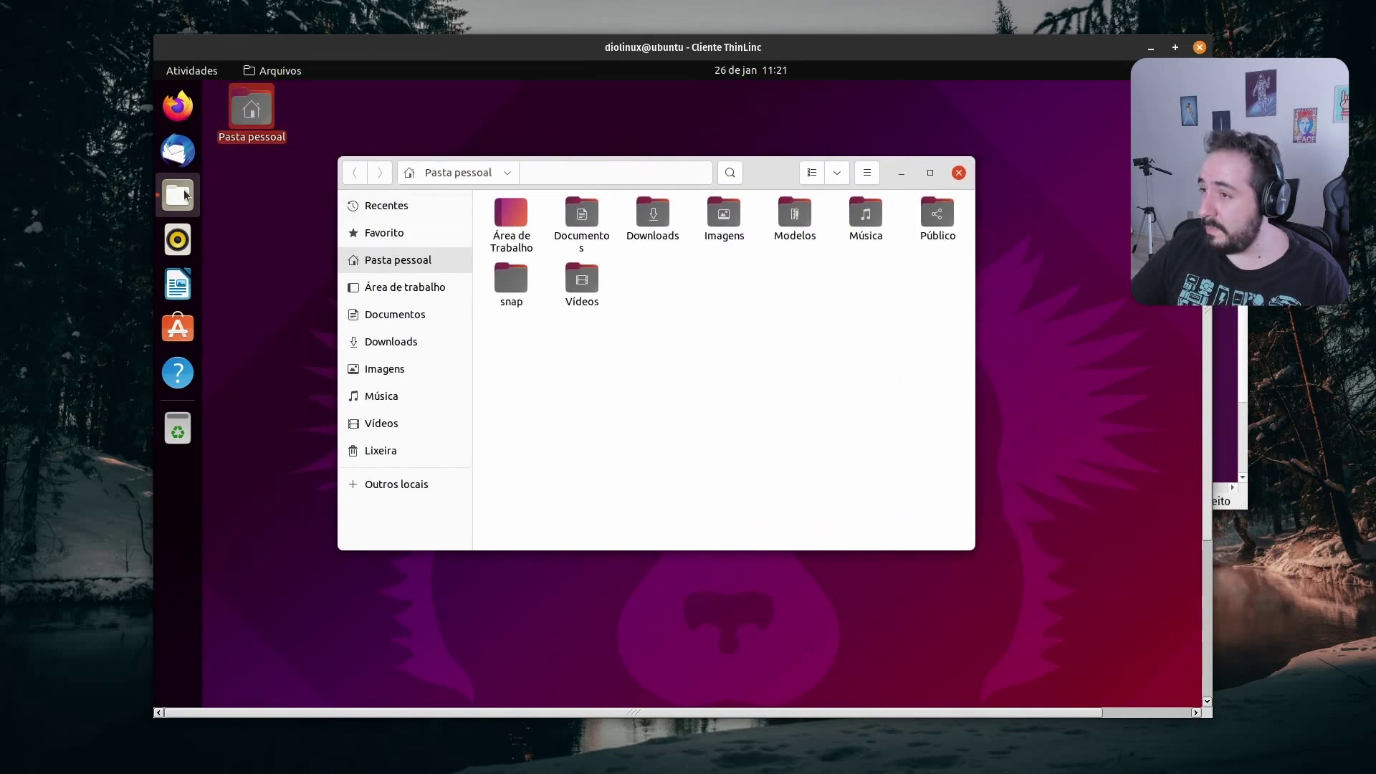
{"action": "left_click", "coordinate": [959, 173]}
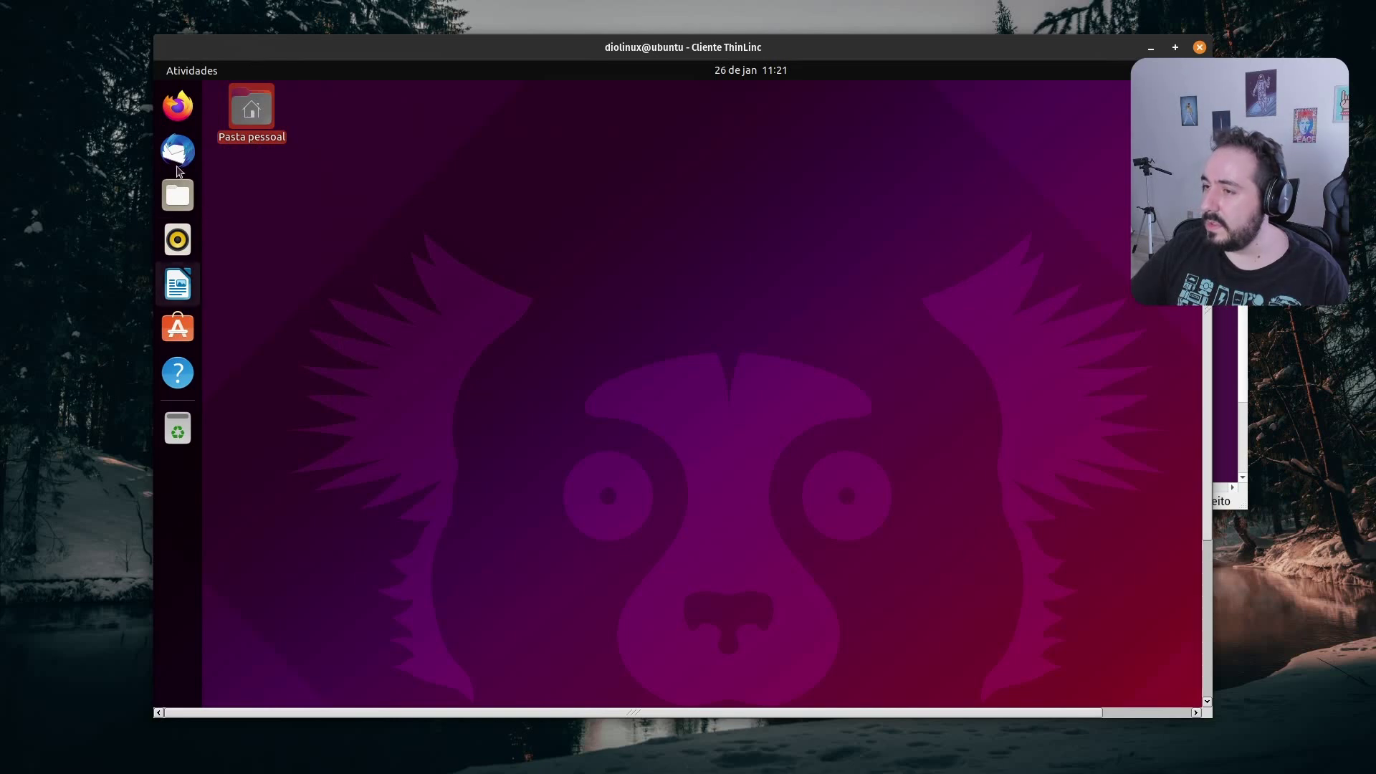
Launch Firefox remotely, then minimize the session through the F8 menu
{"action": "left_click", "coordinate": [177, 107]}
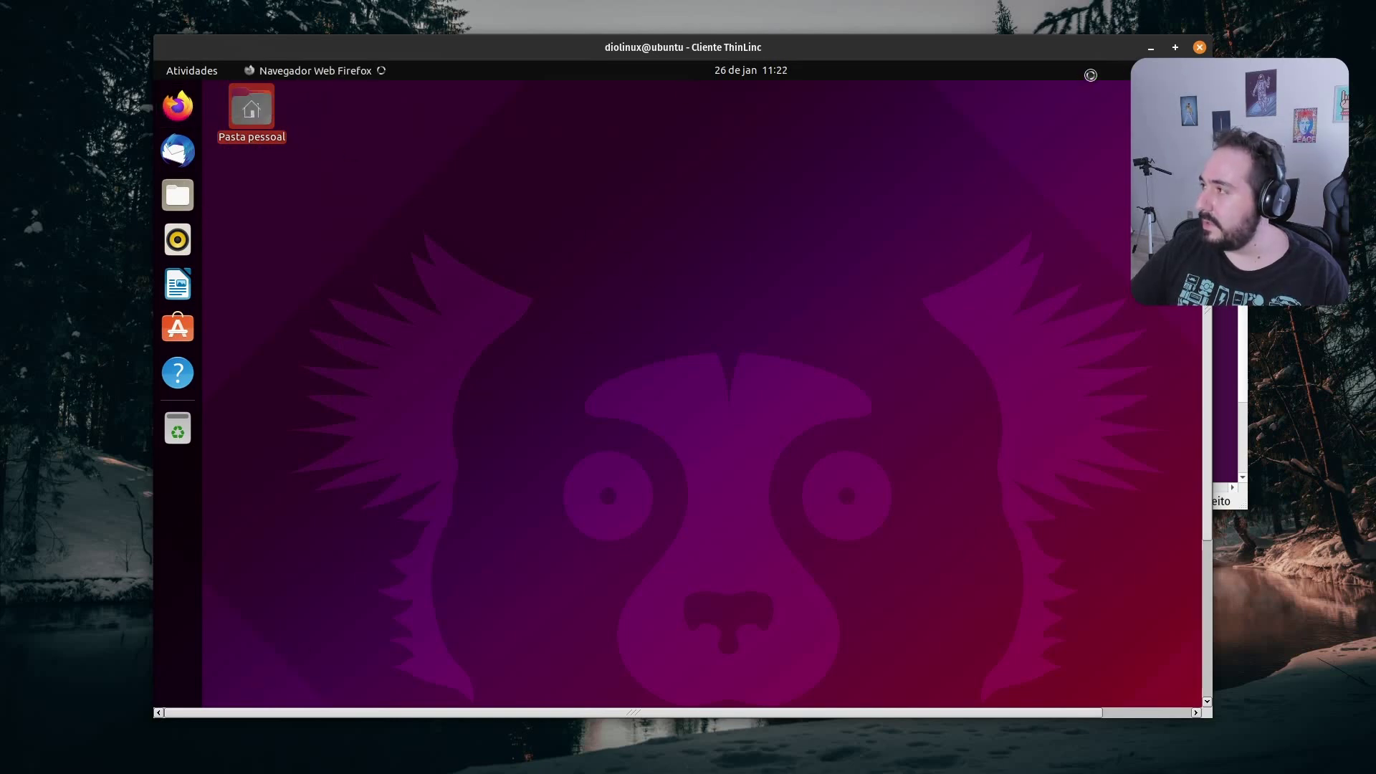
{"action": "left_click", "coordinate": [1176, 47]}
{"action": "right_click", "coordinate": [485, 383]}
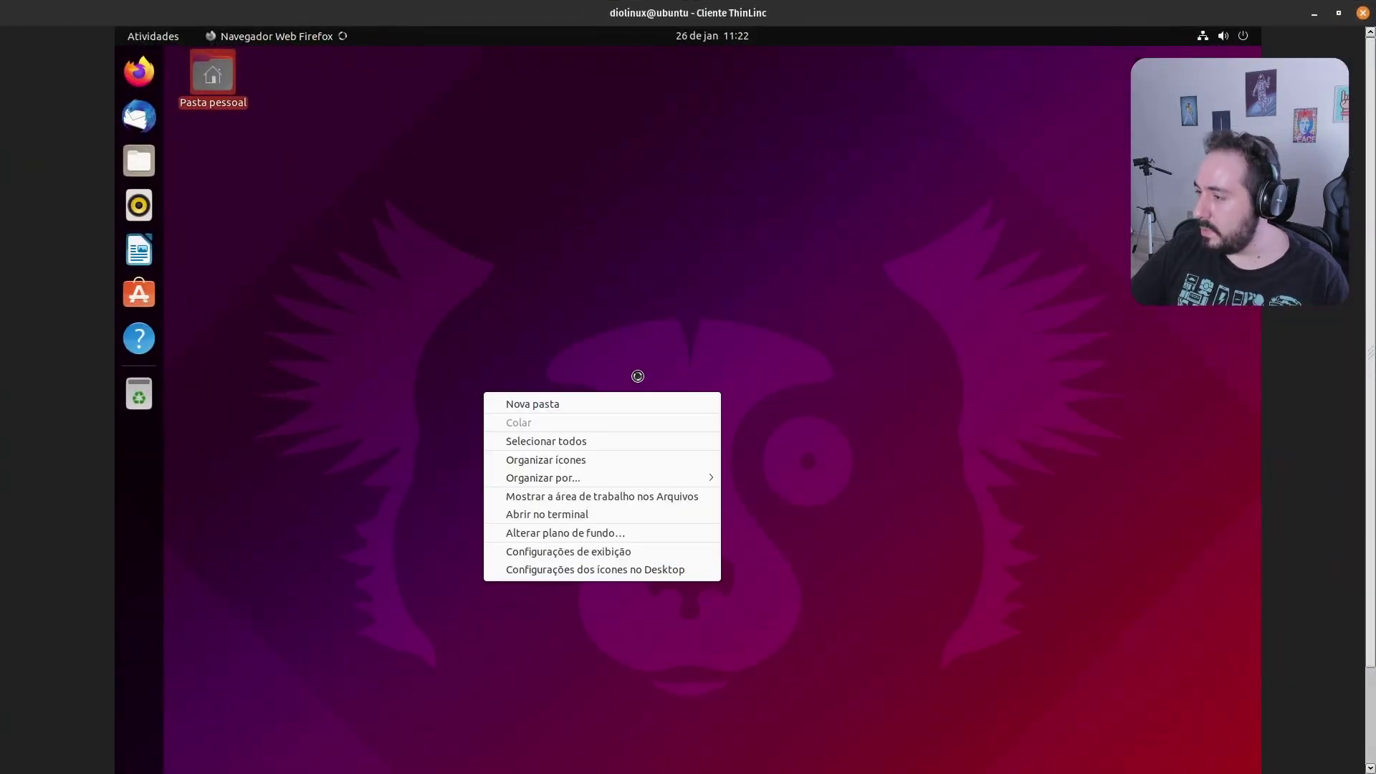
{"action": "left_click", "coordinate": [615, 274]}
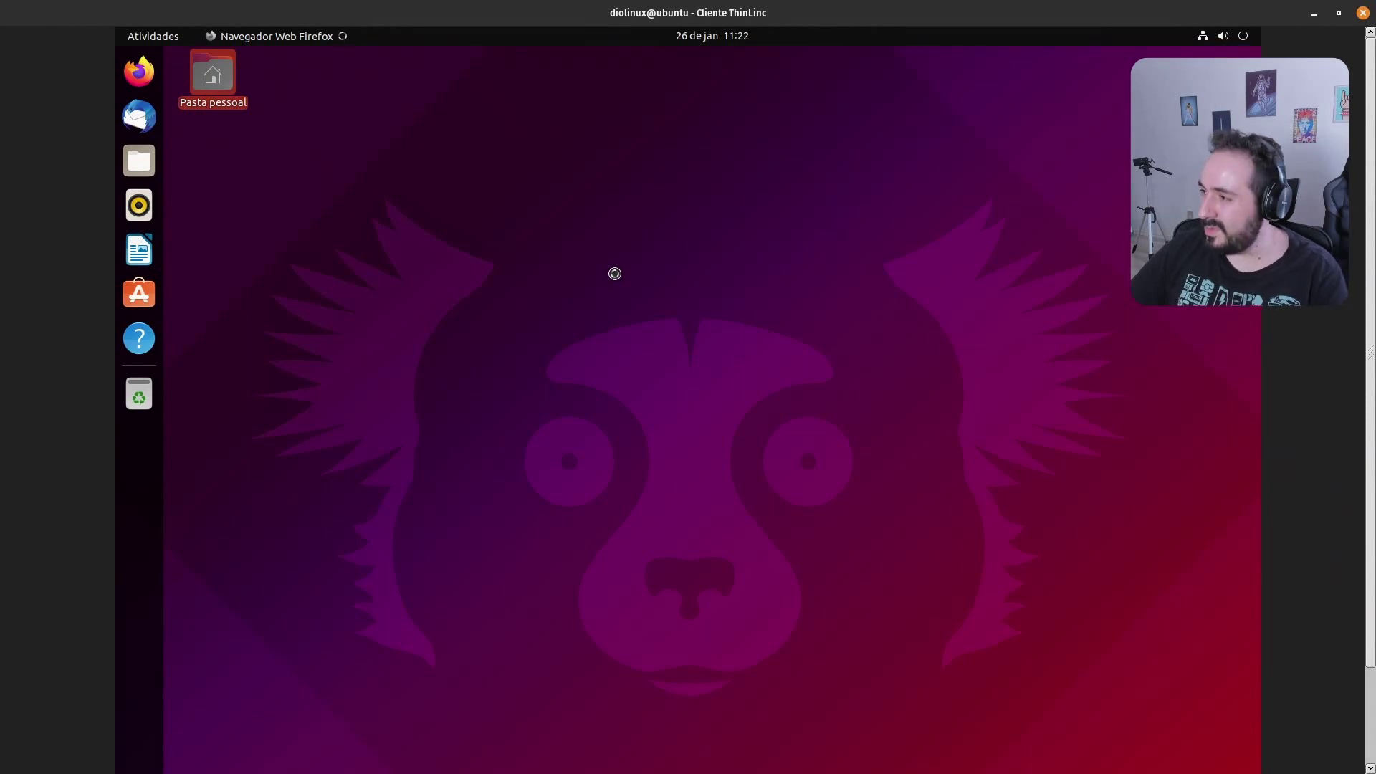
{"action": "key", "text": "F8"}
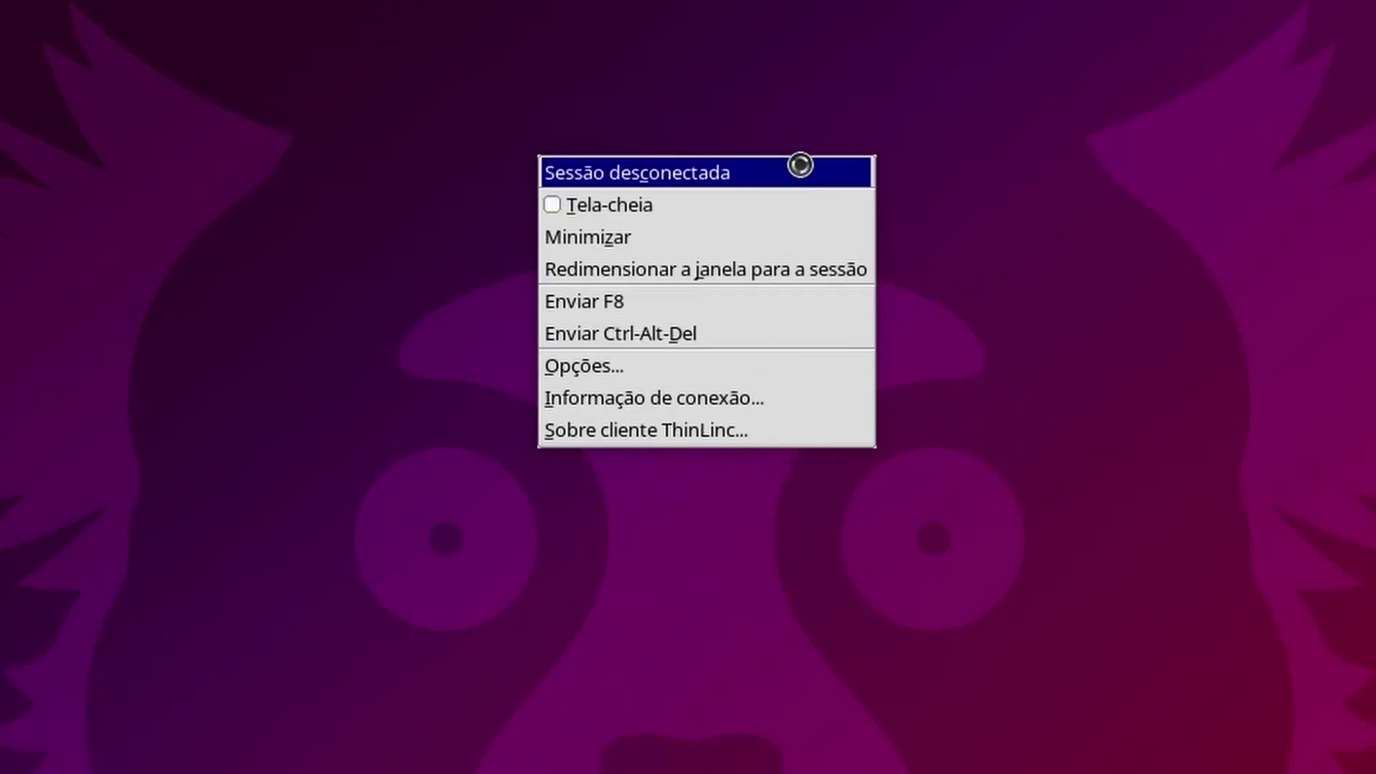
{"action": "left_click", "coordinate": [787, 233]}
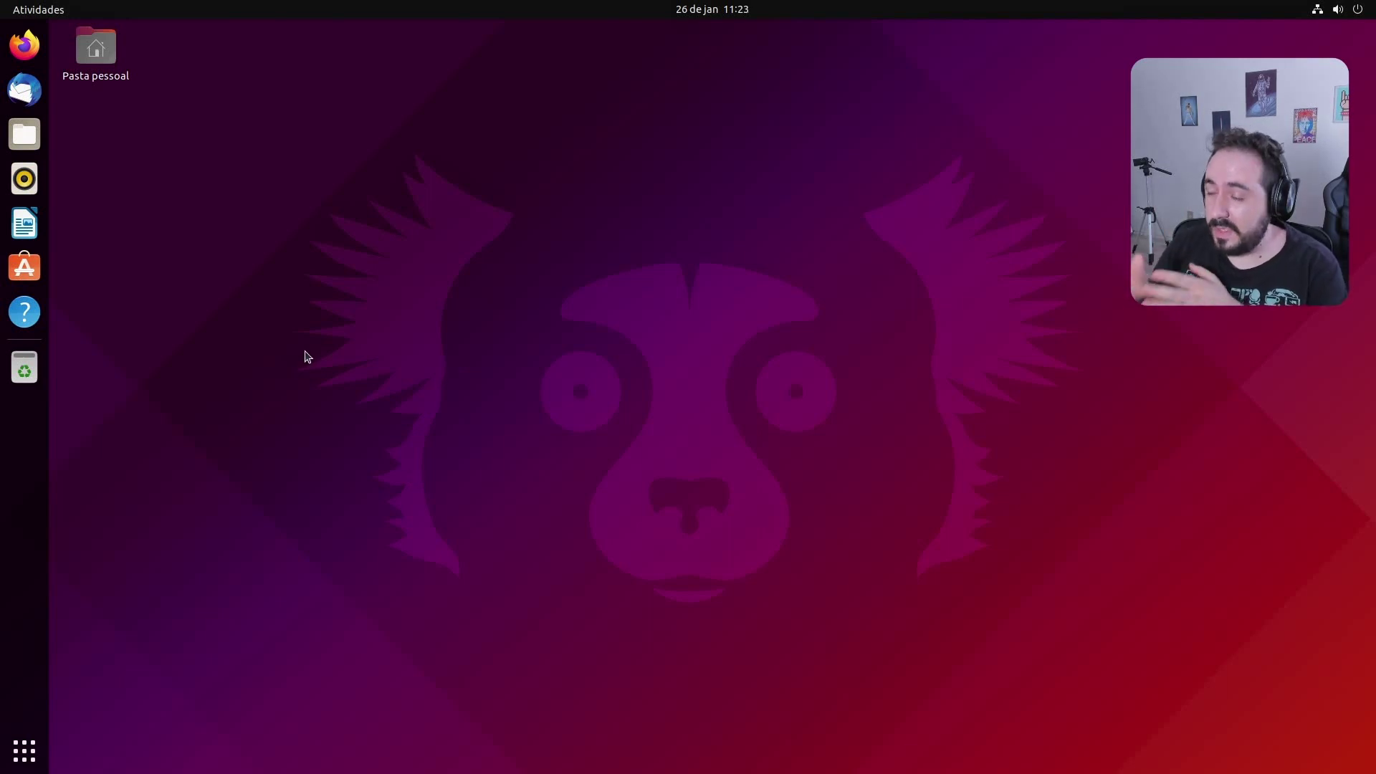
Open and close the remote file manager and the text editor from the applications list
{"action": "left_click", "coordinate": [24, 134]}
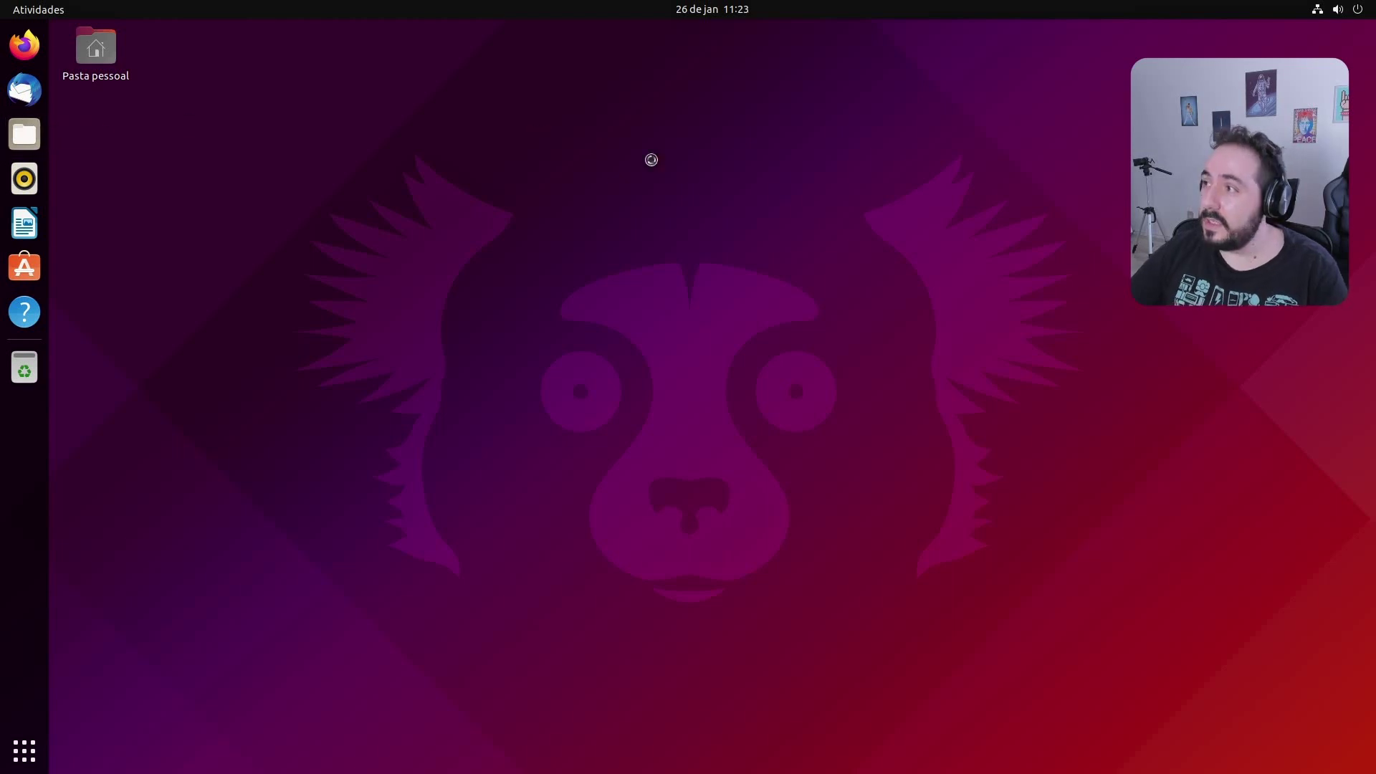
{"action": "left_click_drag", "start_coordinate": [640, 163], "coordinate": [864, 176]}
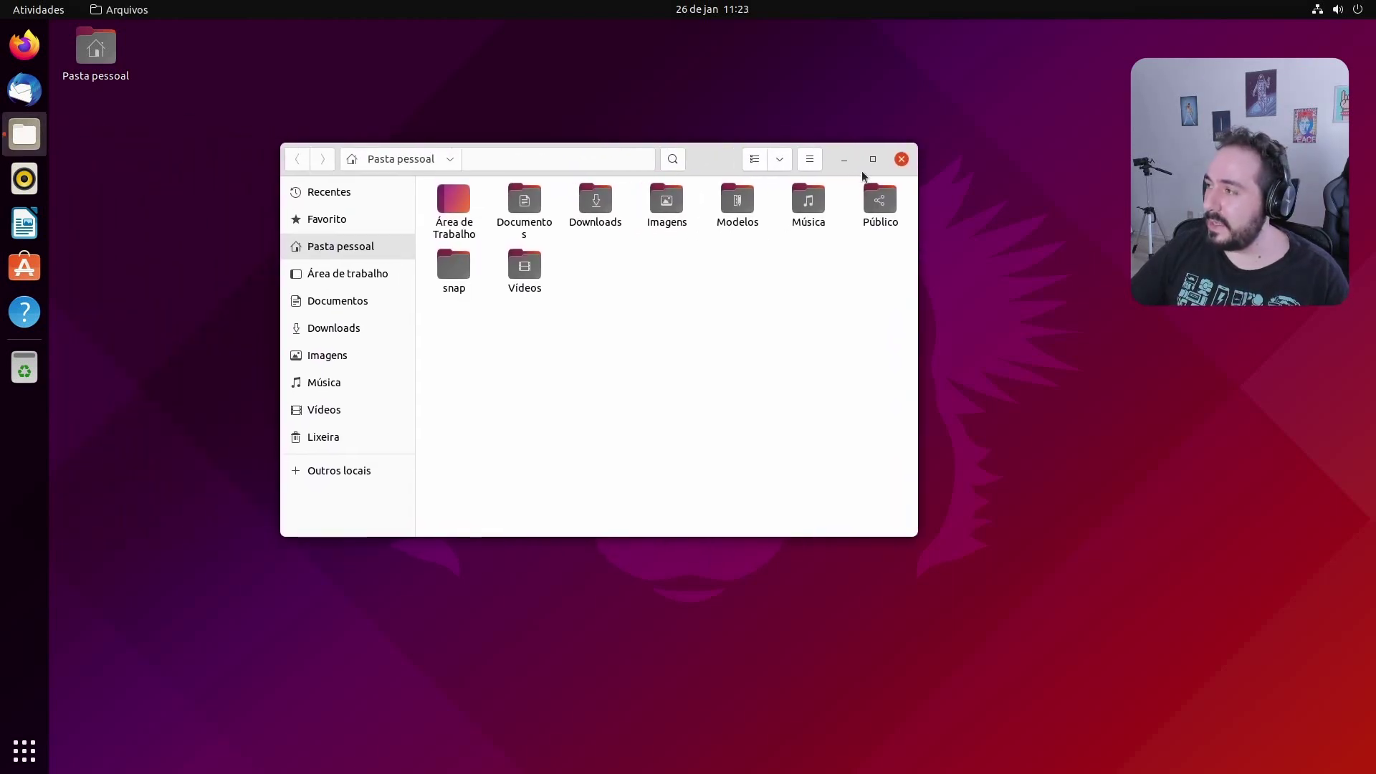
{"action": "left_click", "coordinate": [901, 159]}
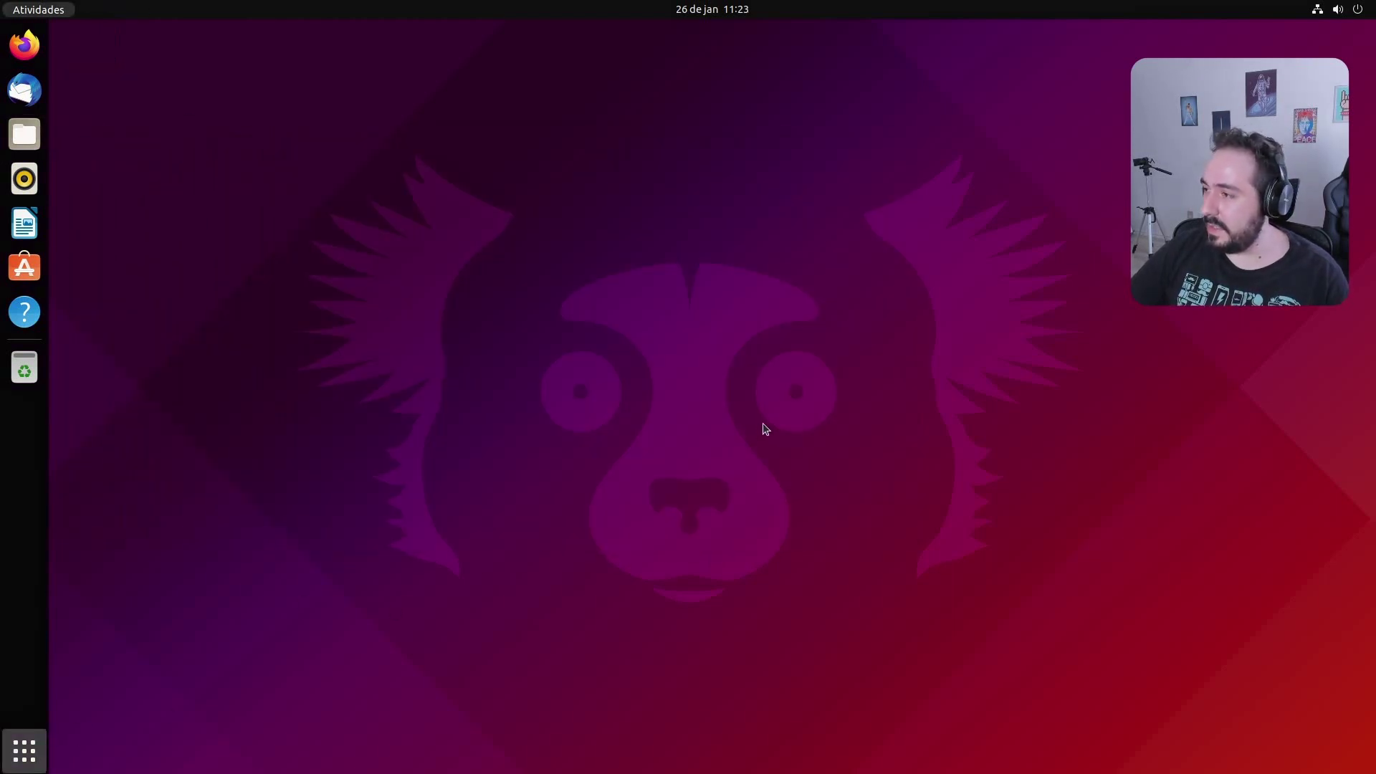
{"action": "key", "text": "super+a"}
{"action": "scroll", "coordinate": [740, 475], "scroll_direction": "down", "scroll_amount": 1}
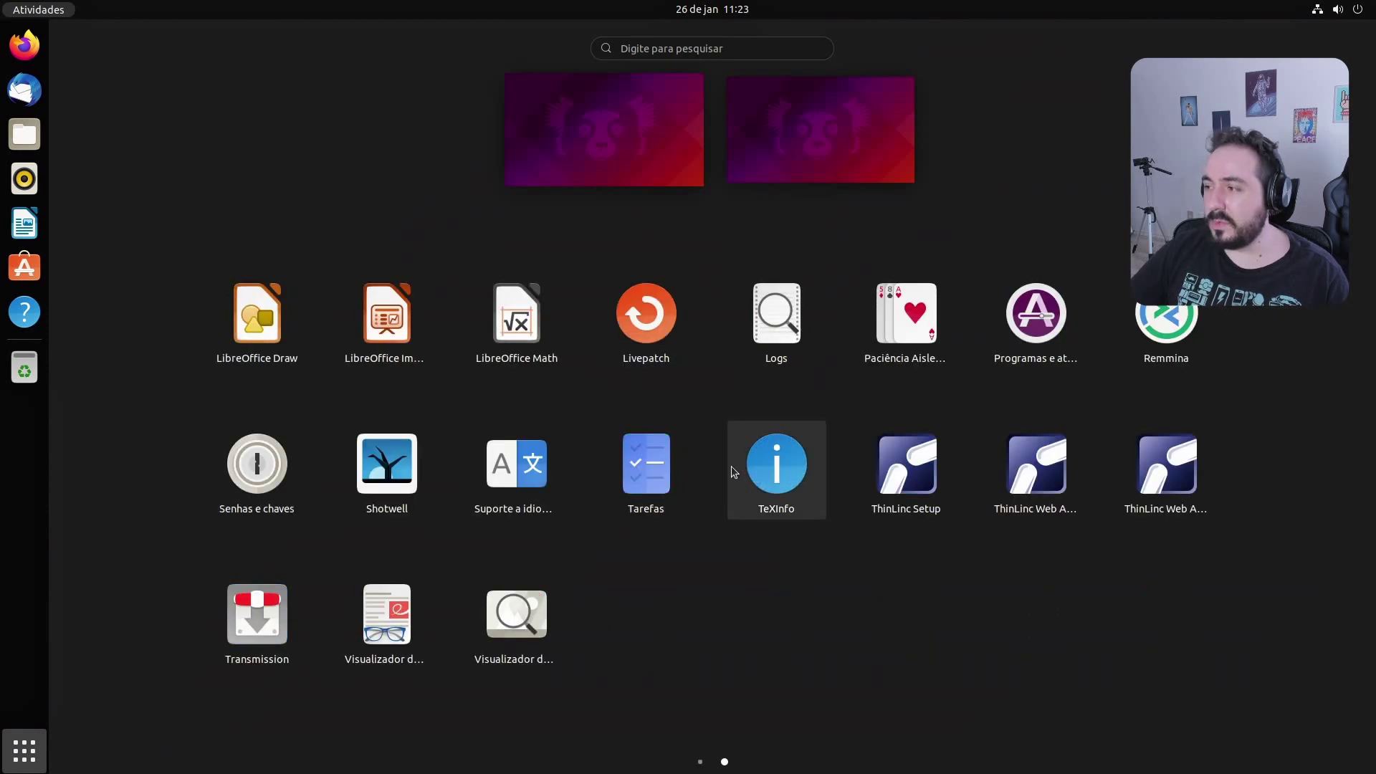
{"action": "scroll", "coordinate": [731, 466], "scroll_direction": "up", "scroll_amount": 1}
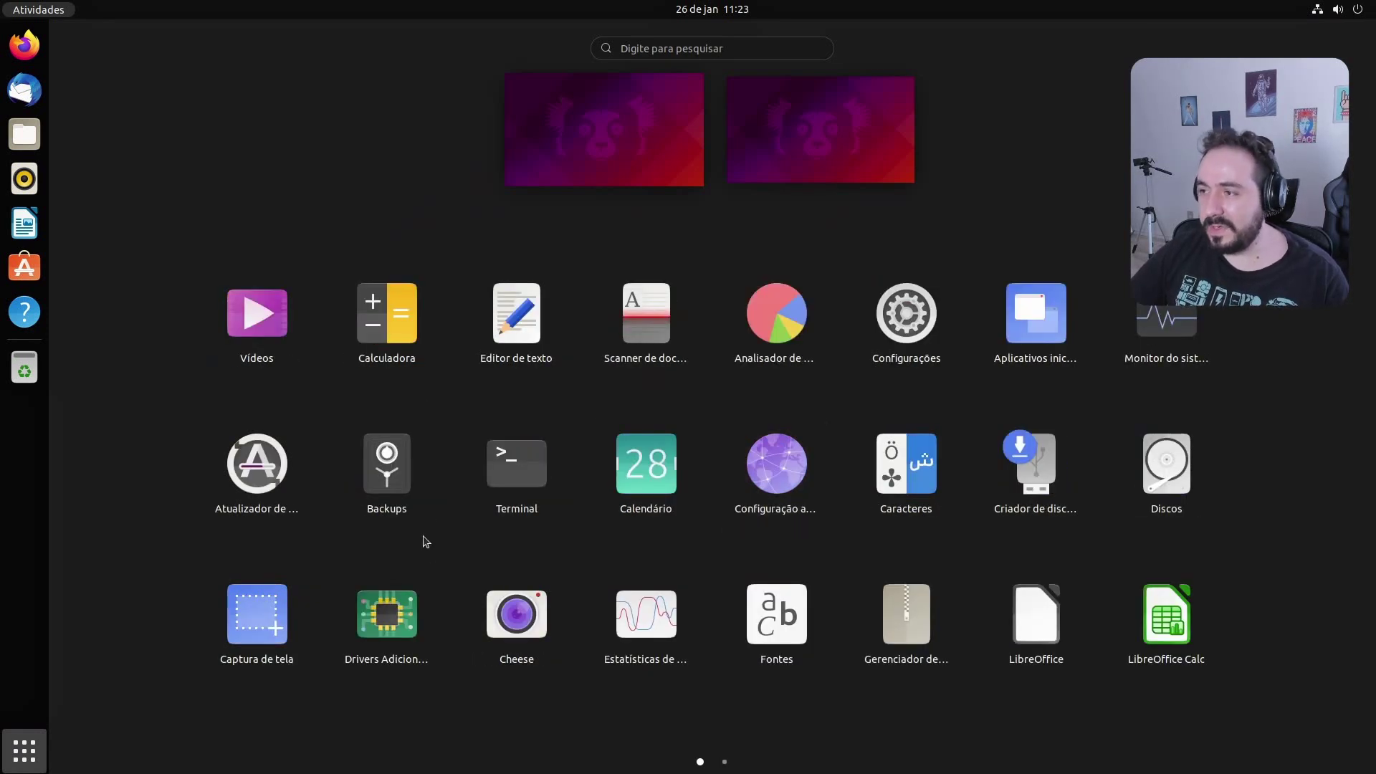
{"action": "left_click", "coordinate": [531, 331]}
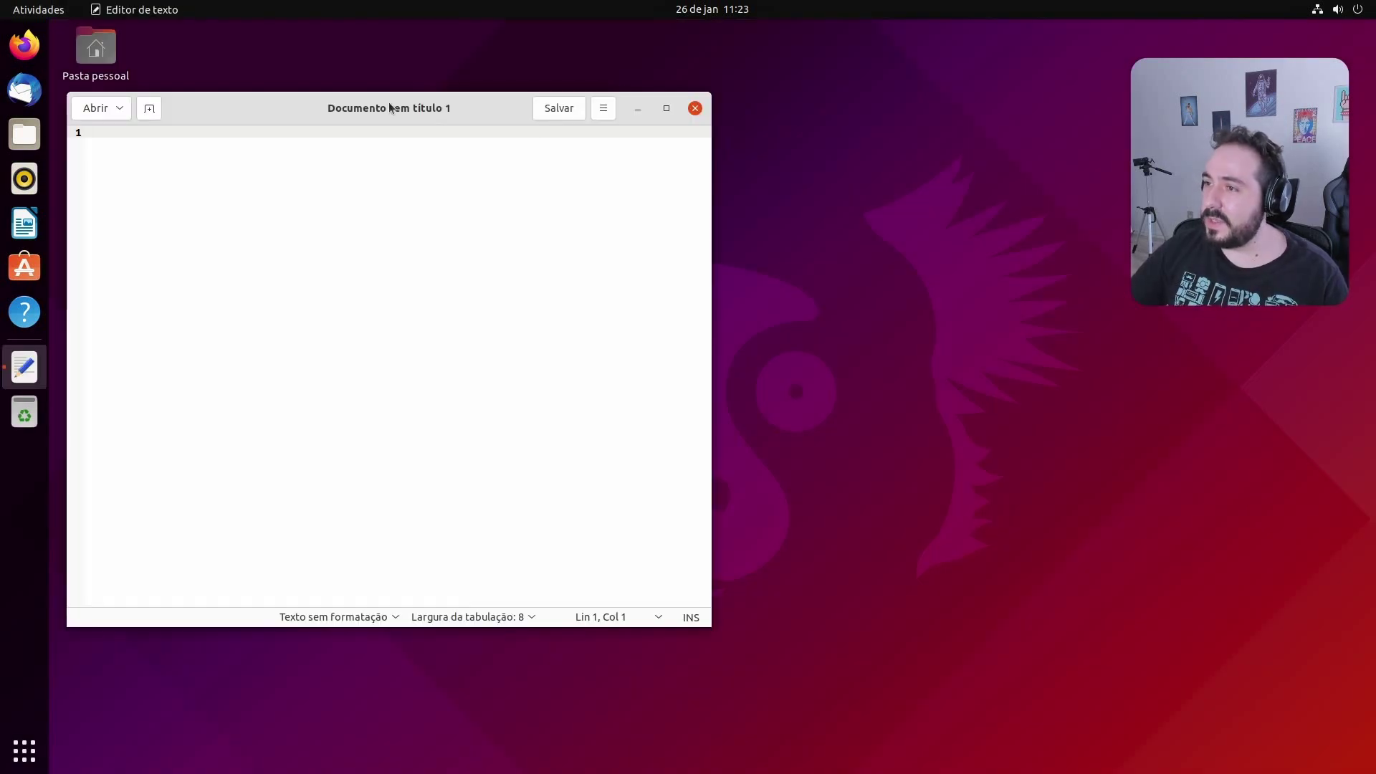
{"action": "left_click", "coordinate": [909, 109]}
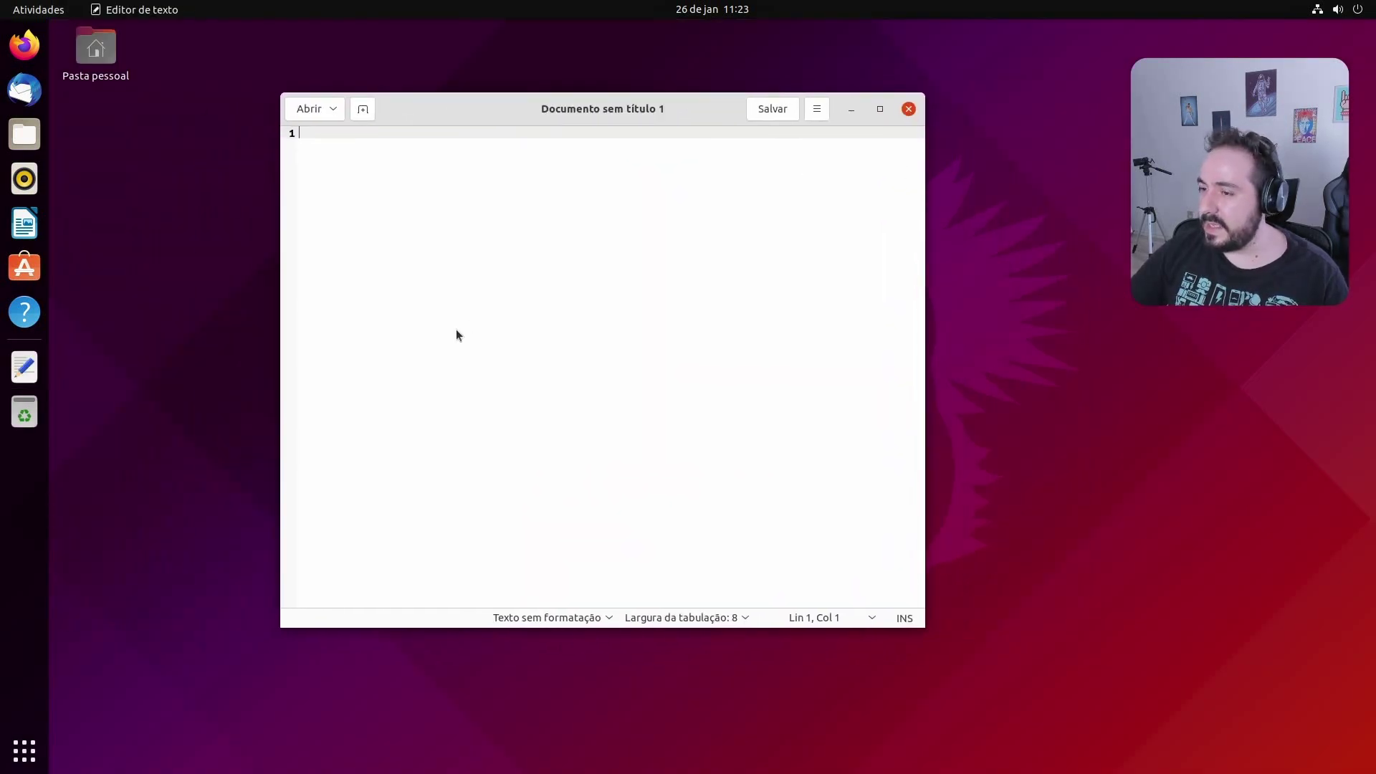
Browse the applications overview, then turn off Tela-cheia in the F8 client menu
{"action": "left_click", "coordinate": [25, 750]}
{"action": "scroll", "coordinate": [533, 531], "scroll_direction": "down", "scroll_amount": 1}
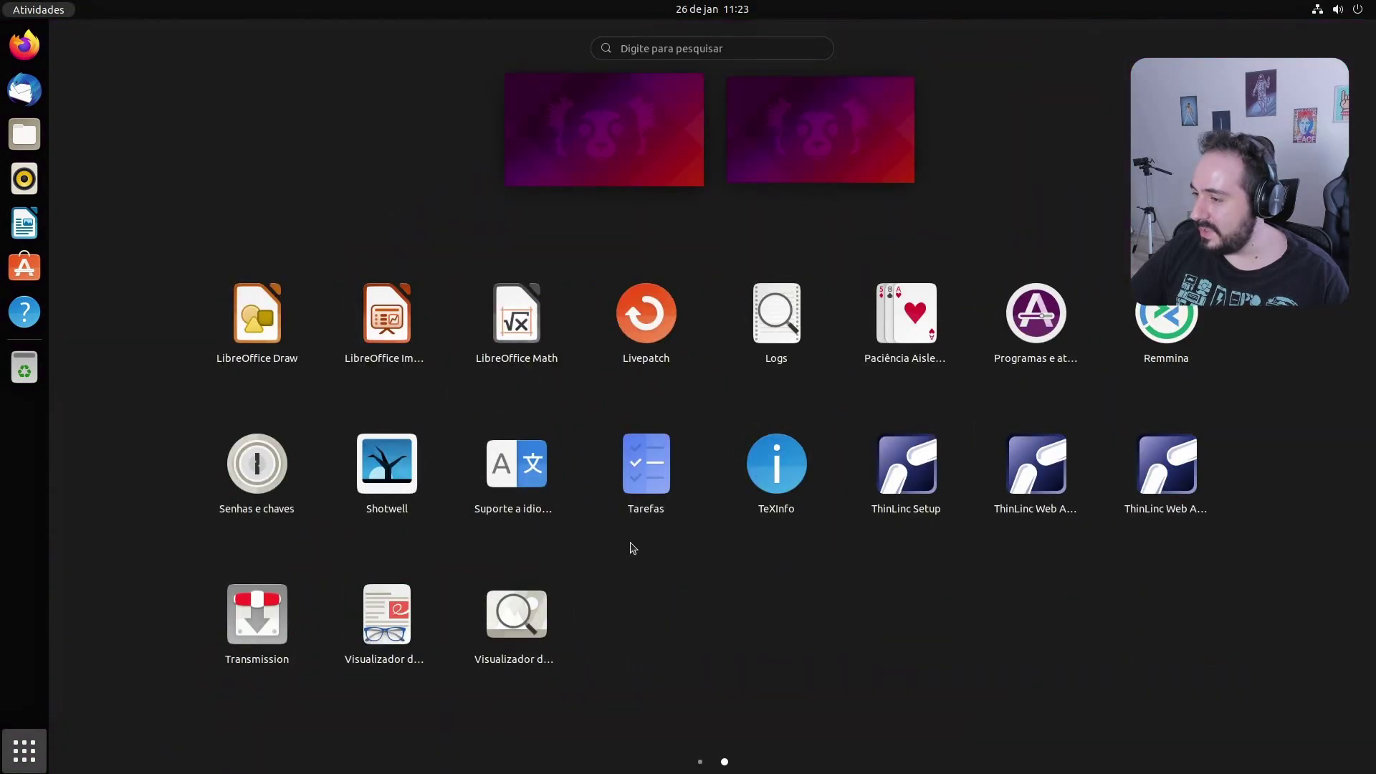
{"action": "scroll", "coordinate": [634, 545], "scroll_direction": "up", "scroll_amount": 1}
{"action": "left_click", "coordinate": [25, 750]}
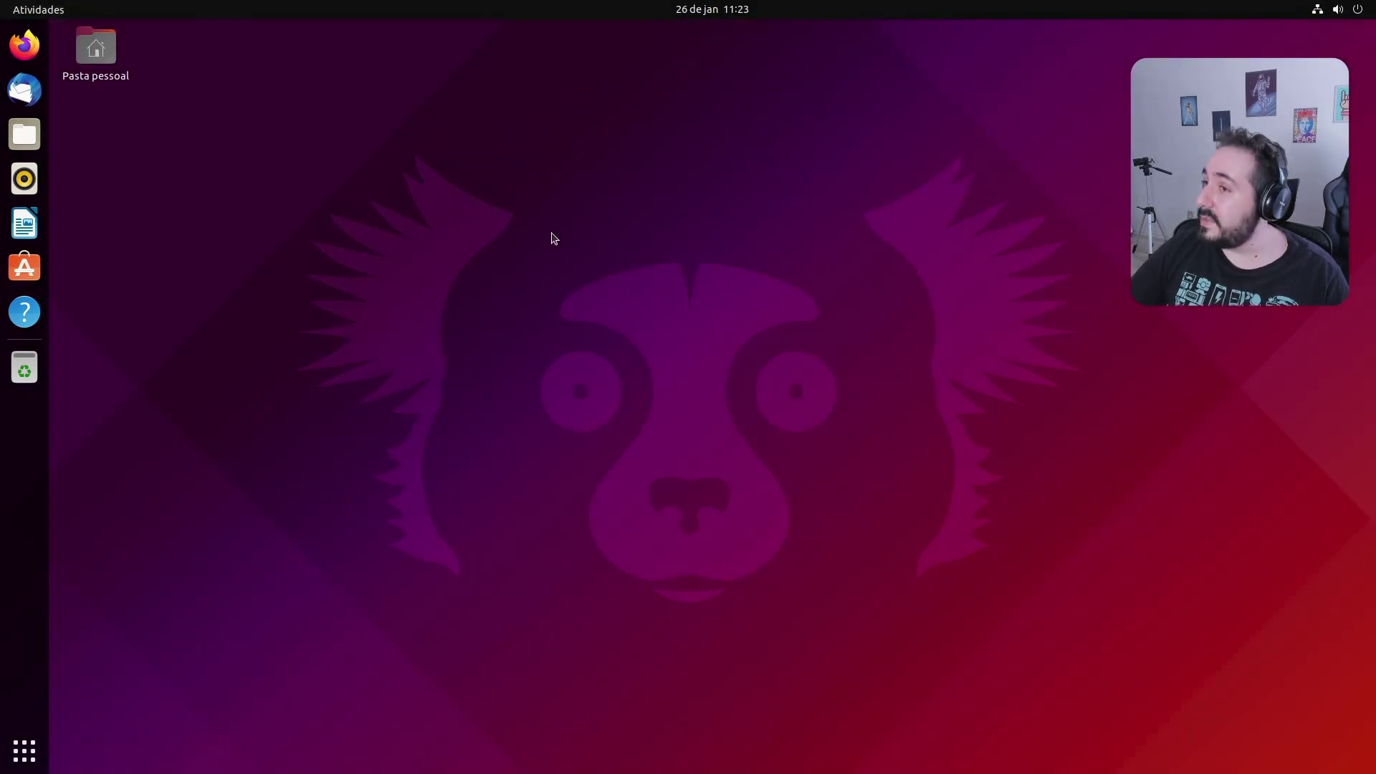
{"action": "key", "text": "F8"}
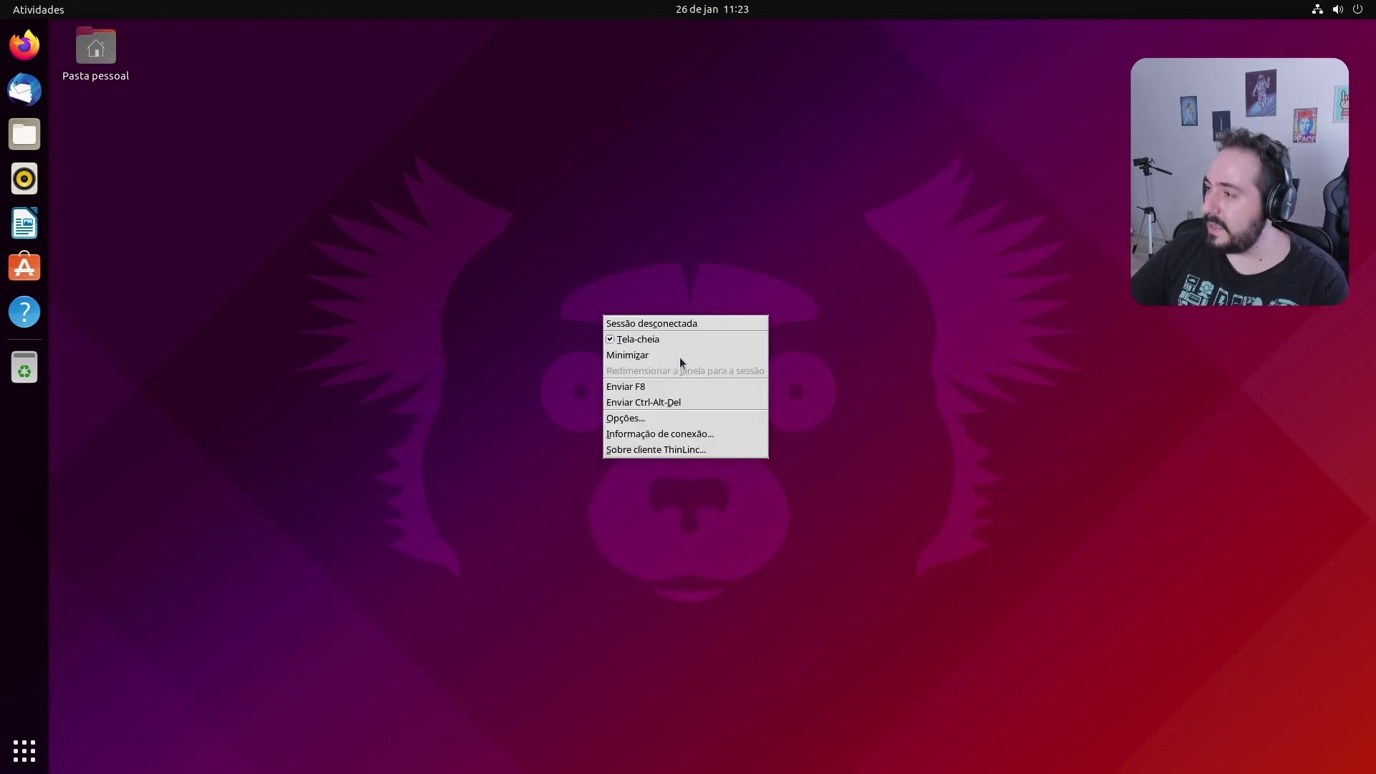
{"action": "left_click", "coordinate": [678, 343]}
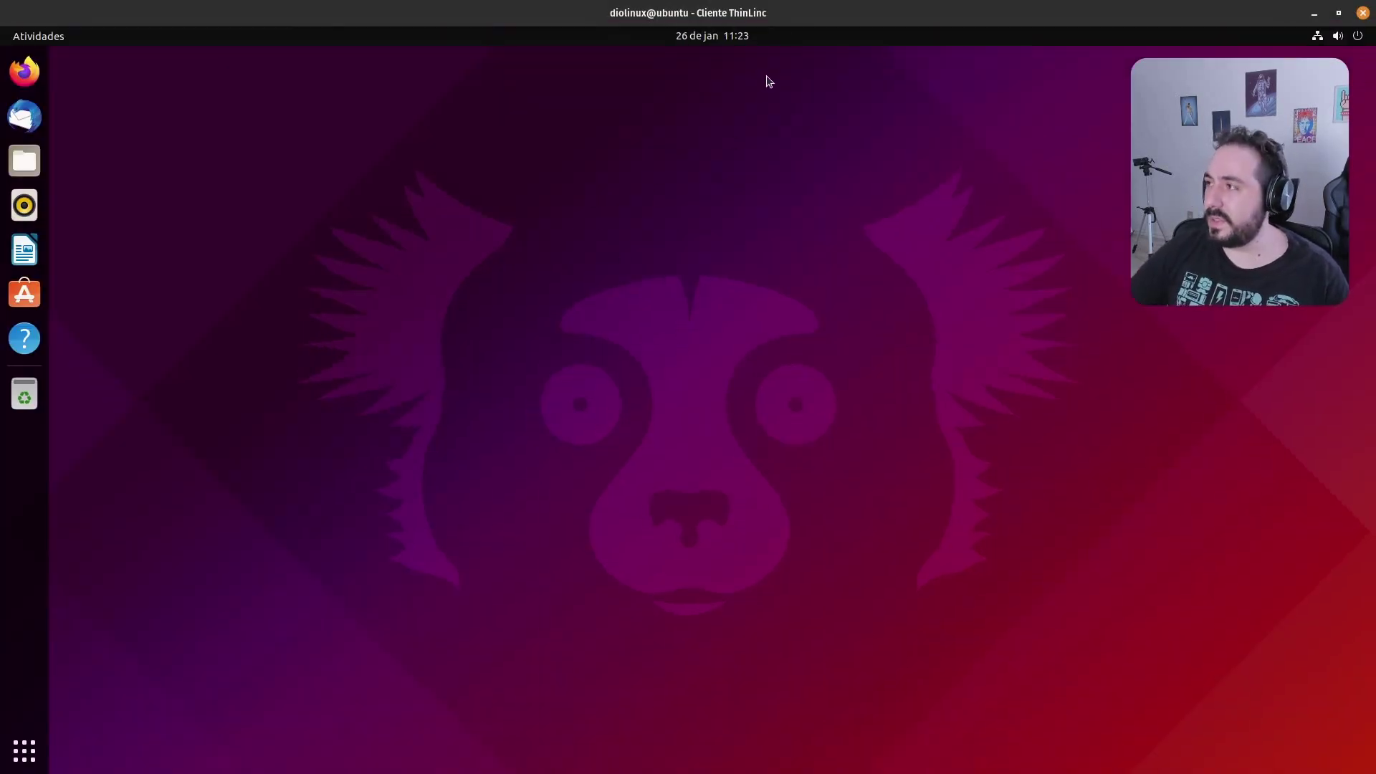
Arrange the ThinLinc client and VirtualBox VM windows side by side
{"action": "left_click_drag", "start_coordinate": [788, 20], "coordinate": [679, 68]}
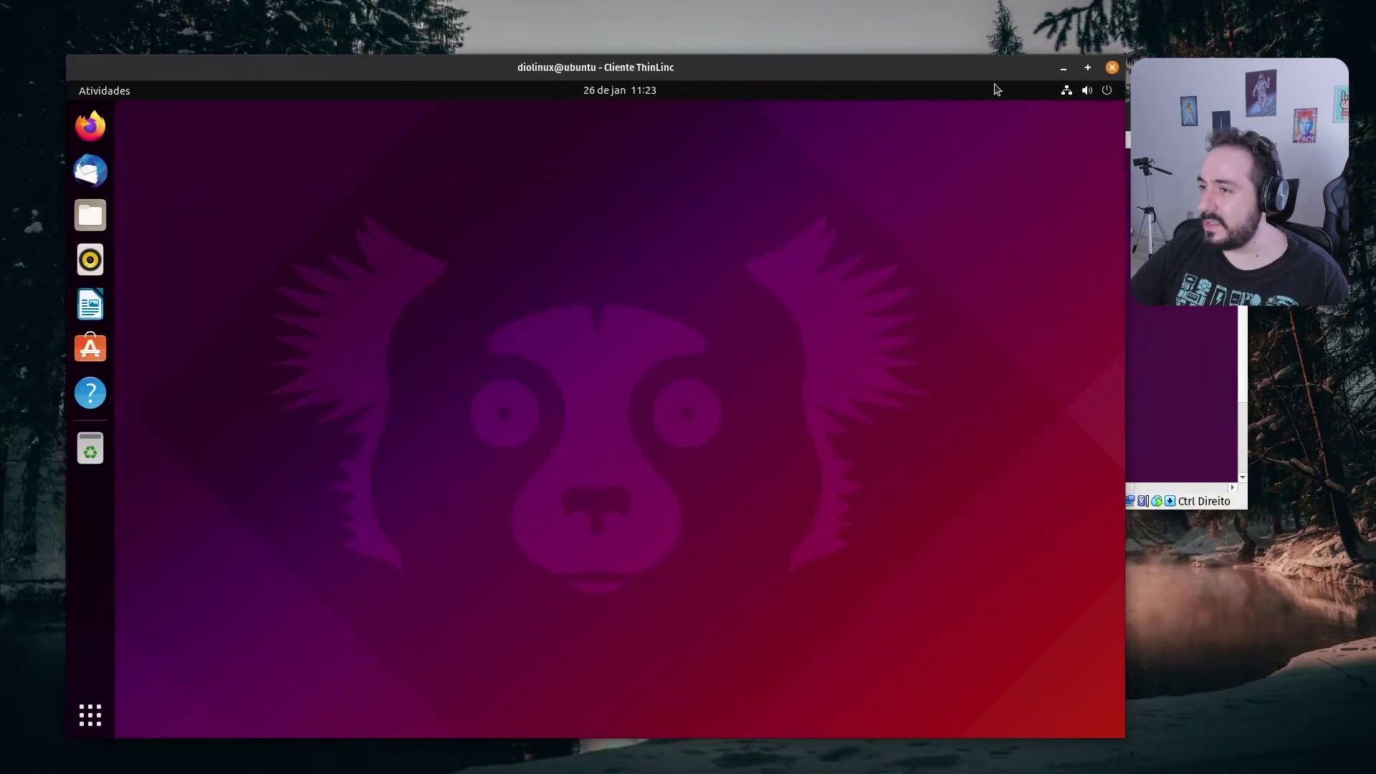
{"action": "left_click_drag", "start_coordinate": [967, 77], "coordinate": [901, 42]}
{"action": "left_click", "coordinate": [1133, 121]}
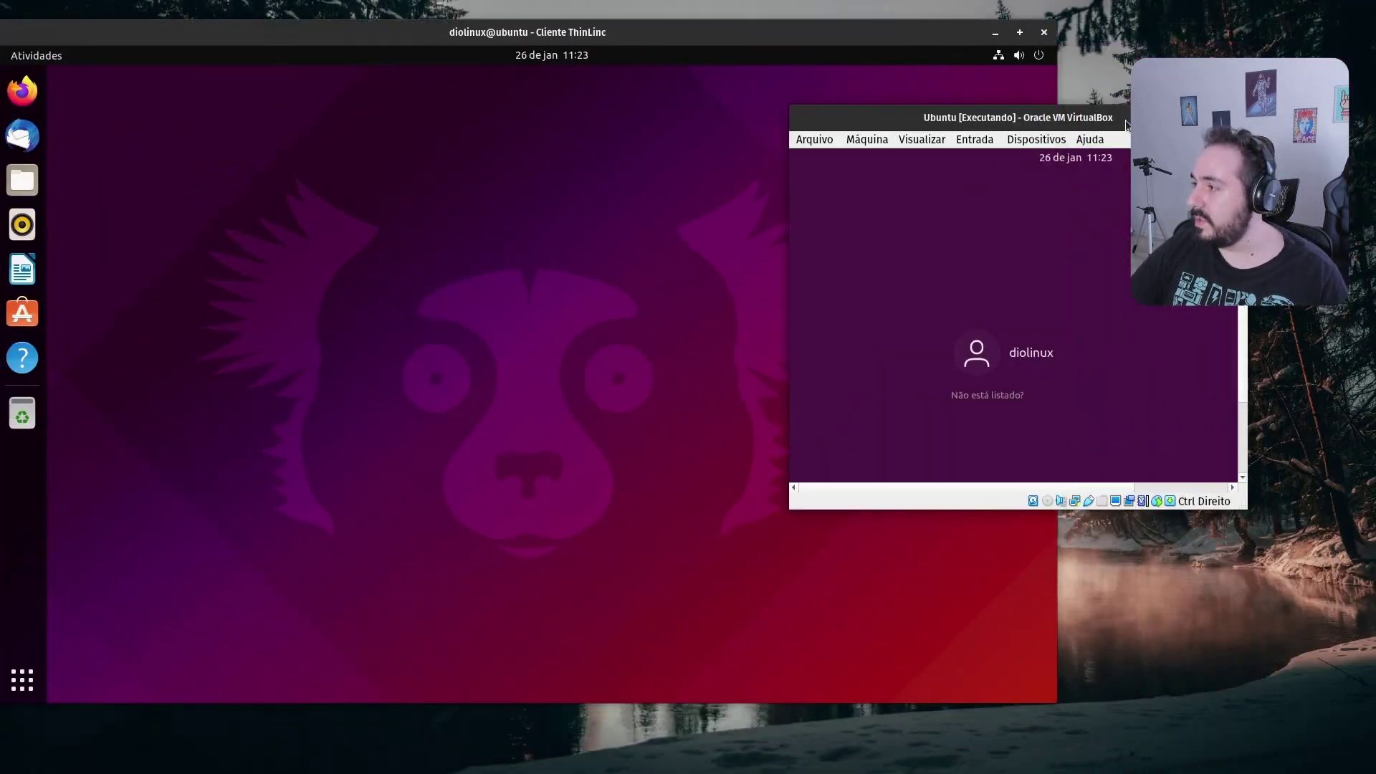
{"action": "left_click_drag", "start_coordinate": [1132, 121], "coordinate": [1001, 77]}
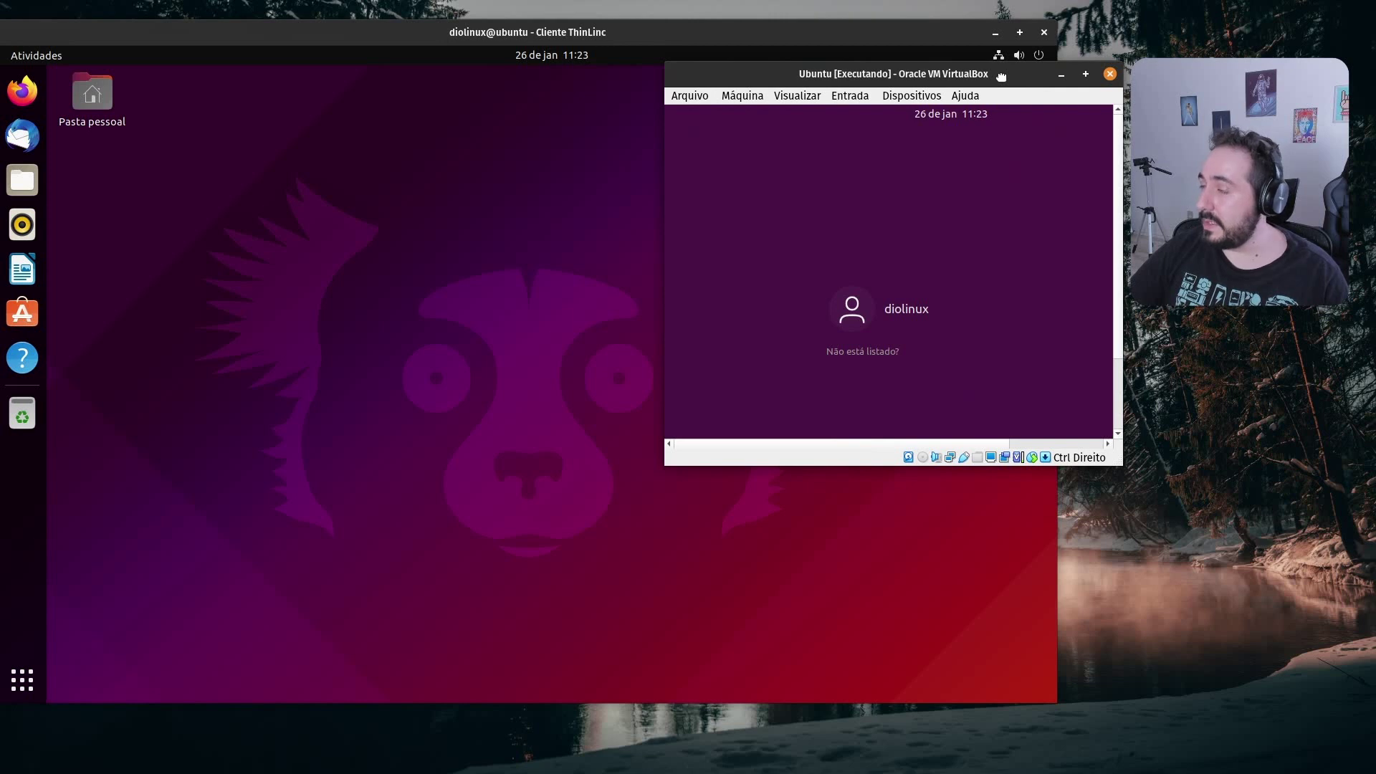
{"action": "left_click", "coordinate": [504, 192]}
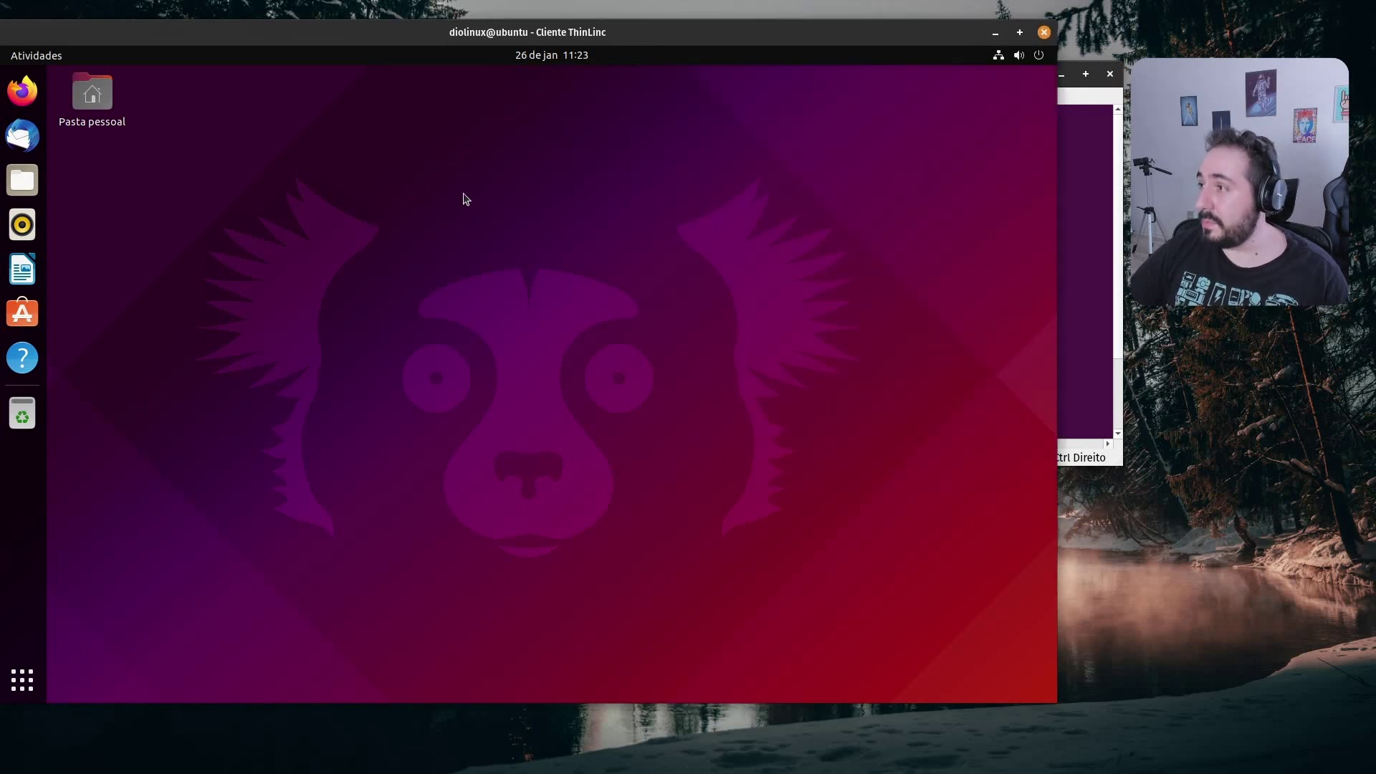
{"action": "left_click", "coordinate": [1091, 143]}
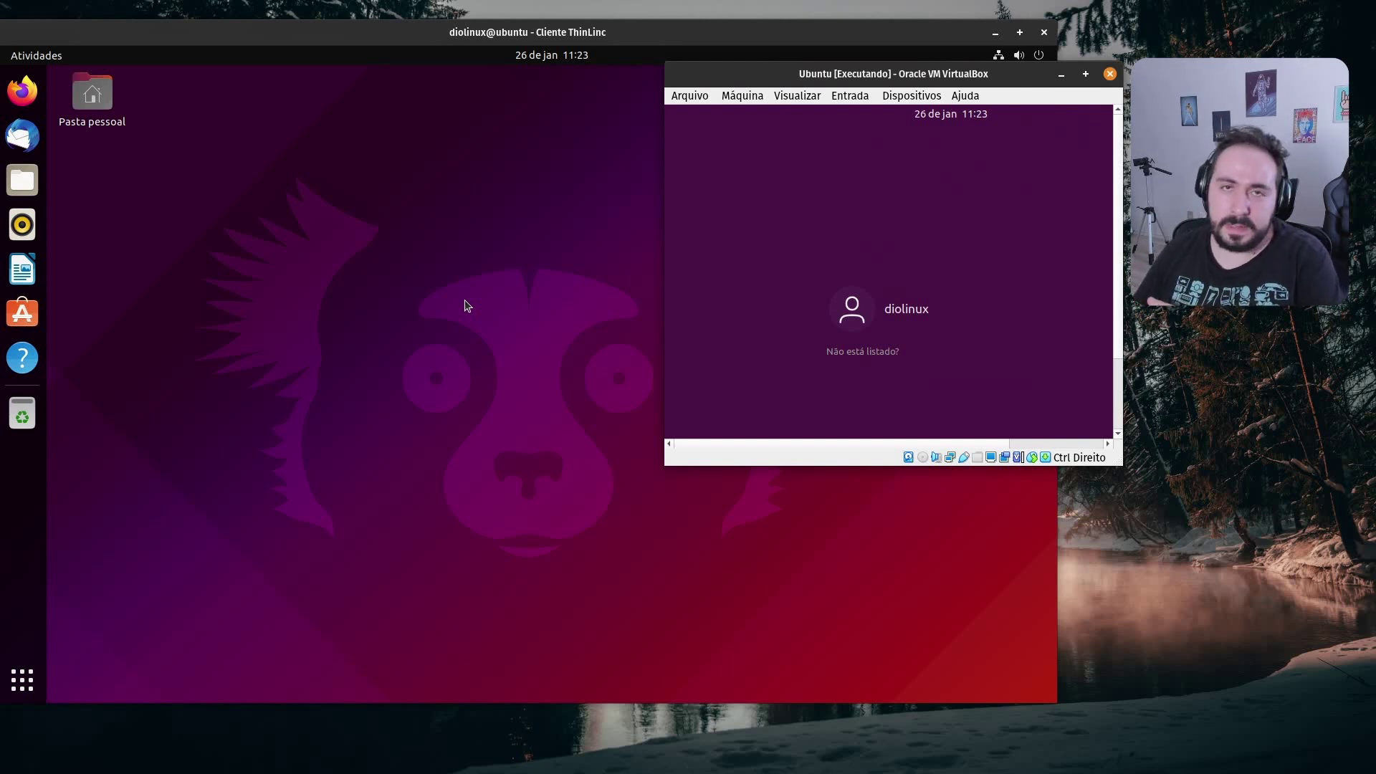
{"action": "left_click", "coordinate": [423, 76]}
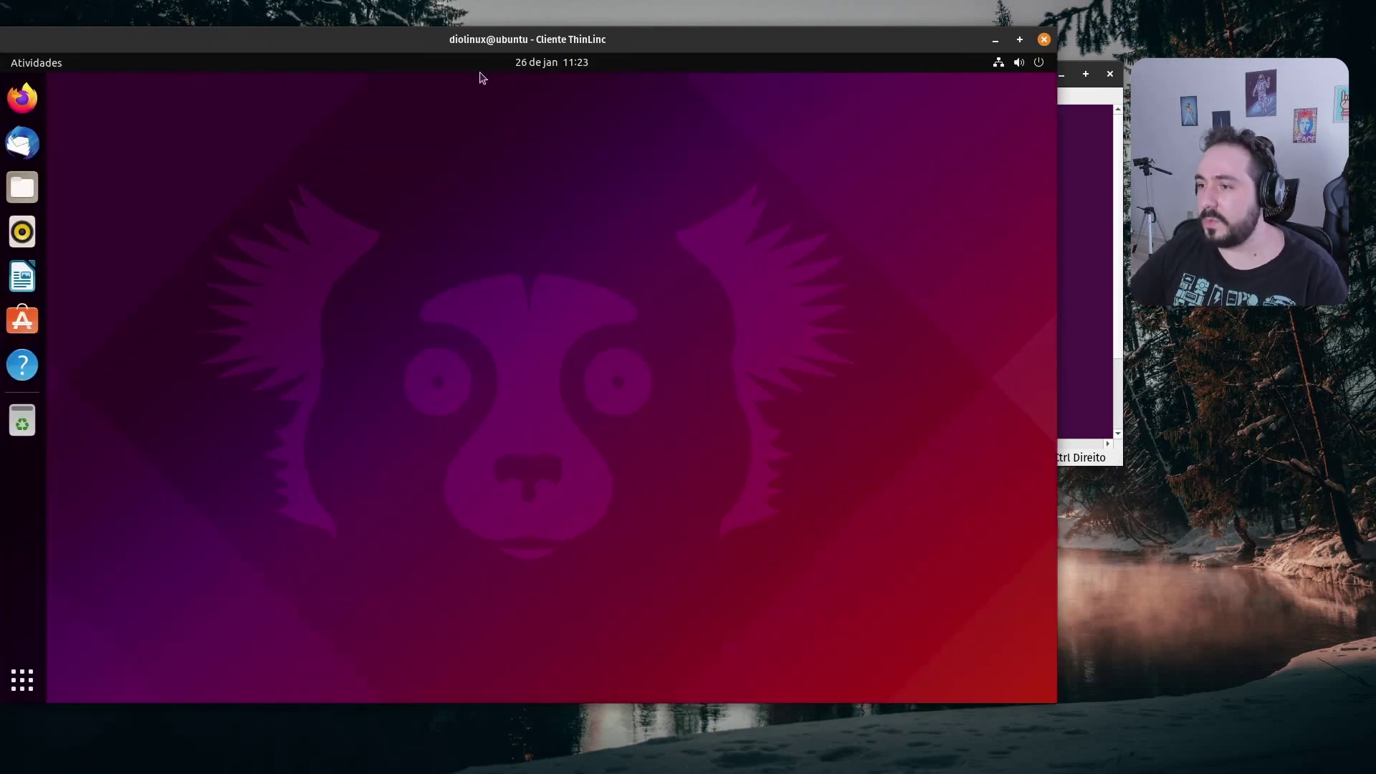
{"action": "left_click_drag", "start_coordinate": [502, 43], "coordinate": [535, 57]}
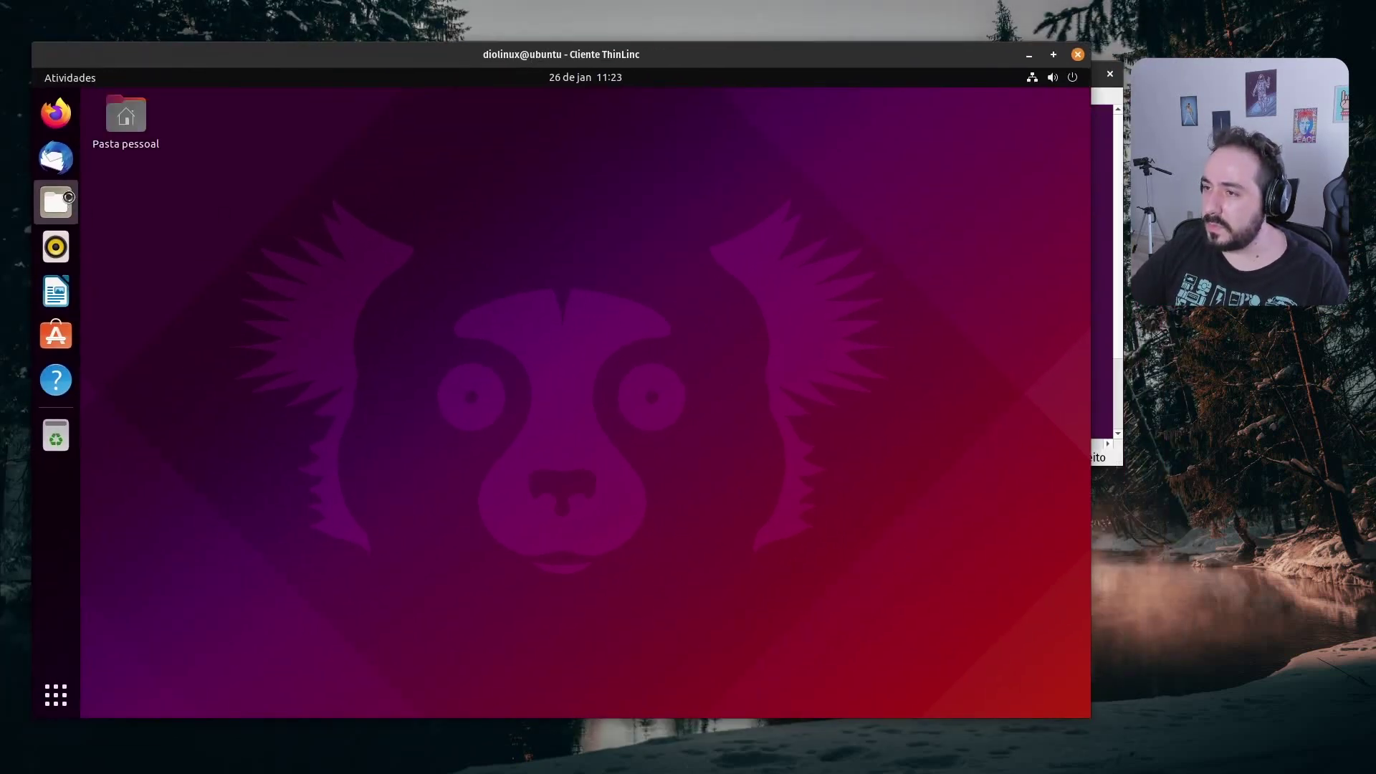
Create a folder named 'diolinux' in the remote home folder, then close Files
{"action": "left_click", "coordinate": [56, 202]}
{"action": "right_click", "coordinate": [525, 398]}
{"action": "left_click", "coordinate": [689, 406]}
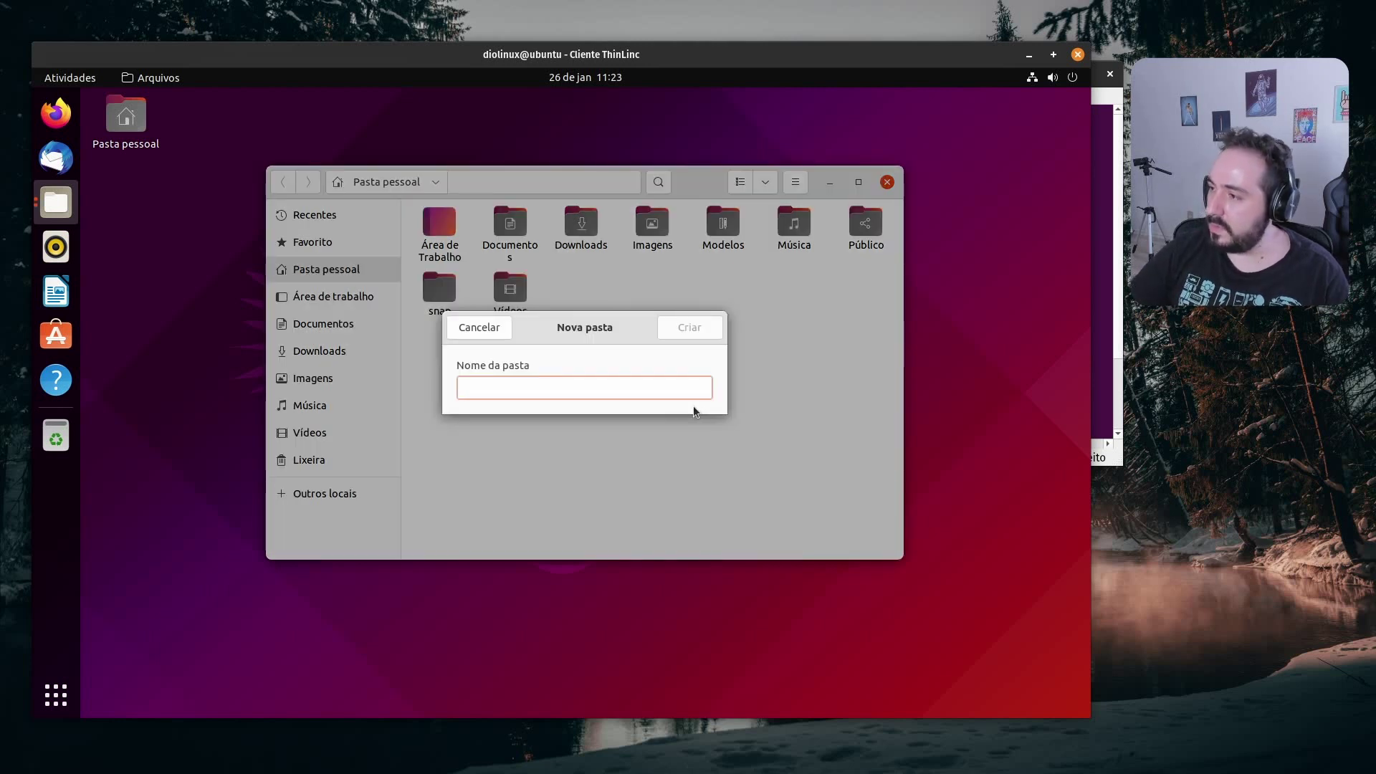
{"action": "type", "text": "diolinux"}
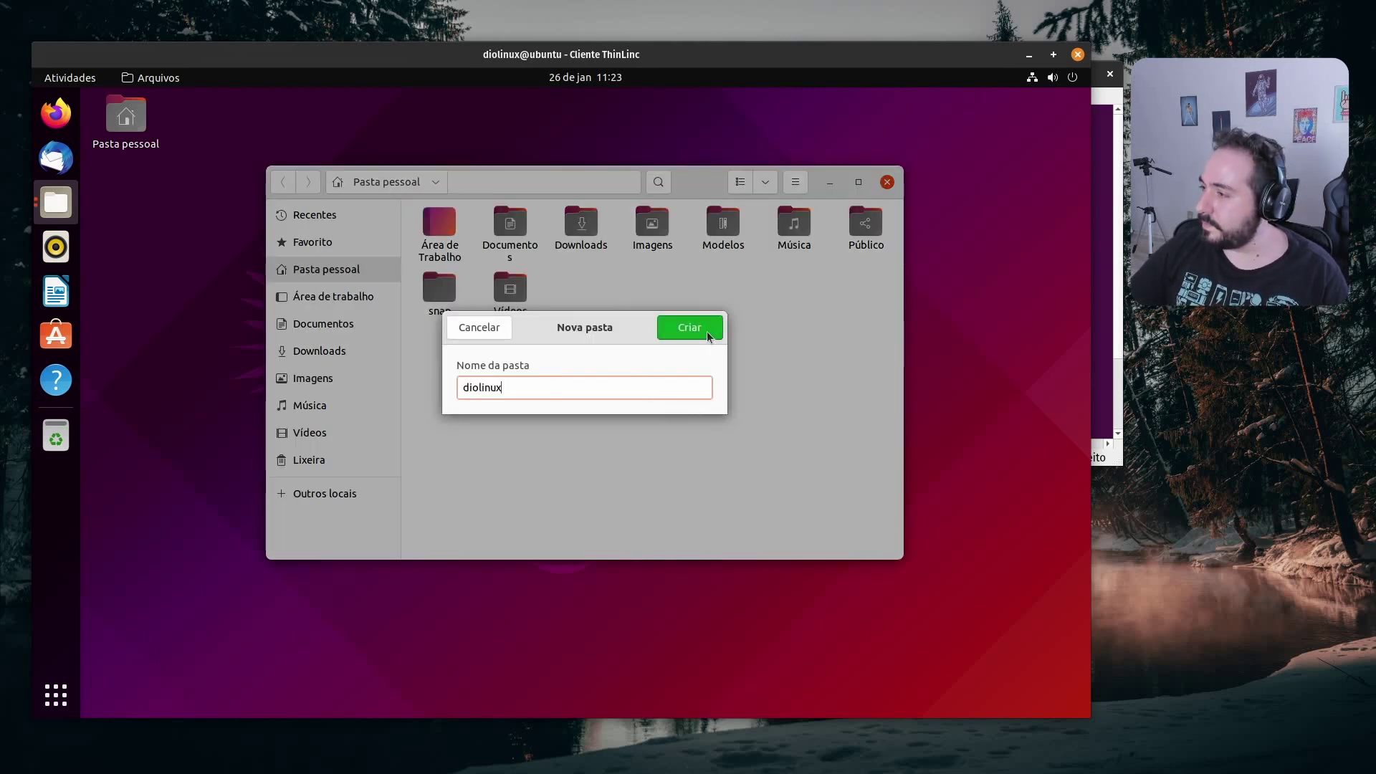
{"action": "left_click", "coordinate": [708, 336]}
{"action": "left_click", "coordinate": [888, 182]}
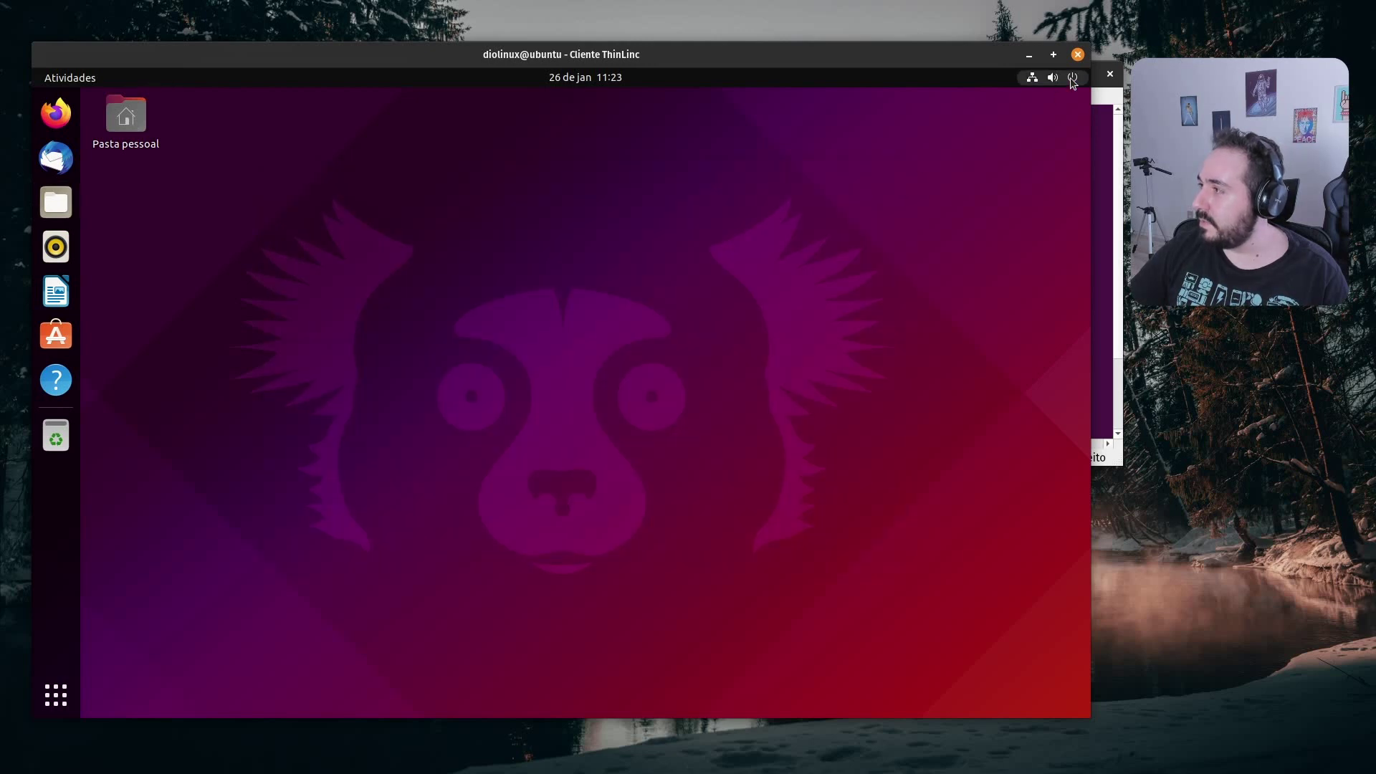
Close the ThinLinc client window and select the user on the VM's login screen
{"action": "left_click", "coordinate": [1077, 54]}
{"action": "left_click_drag", "start_coordinate": [949, 68], "coordinate": [727, 72]}
{"action": "left_click", "coordinate": [707, 320]}
Enter the VM user's password, maximize the VM window, and open the home folder
{"action": "type", "text": "123"}
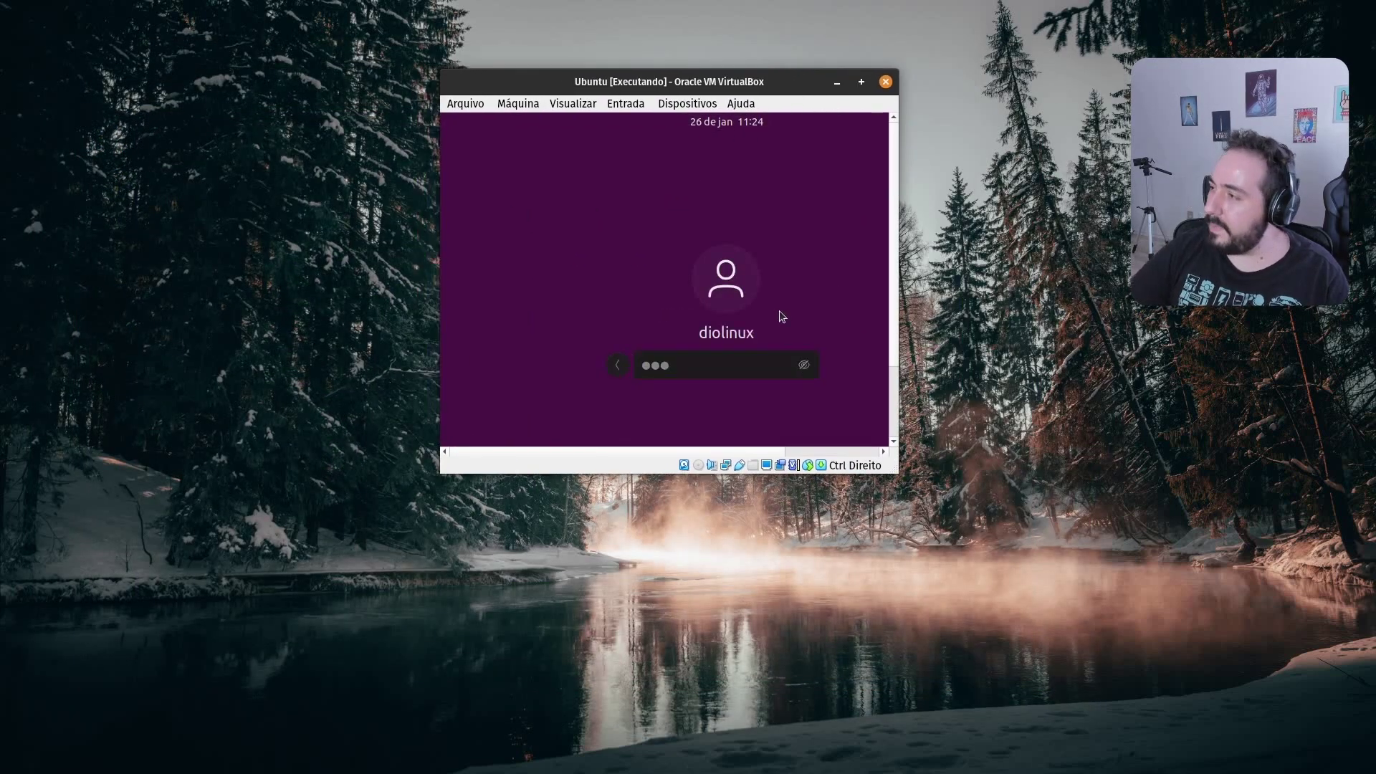
{"action": "key", "text": "Return"}
{"action": "left_click", "coordinate": [861, 82]}
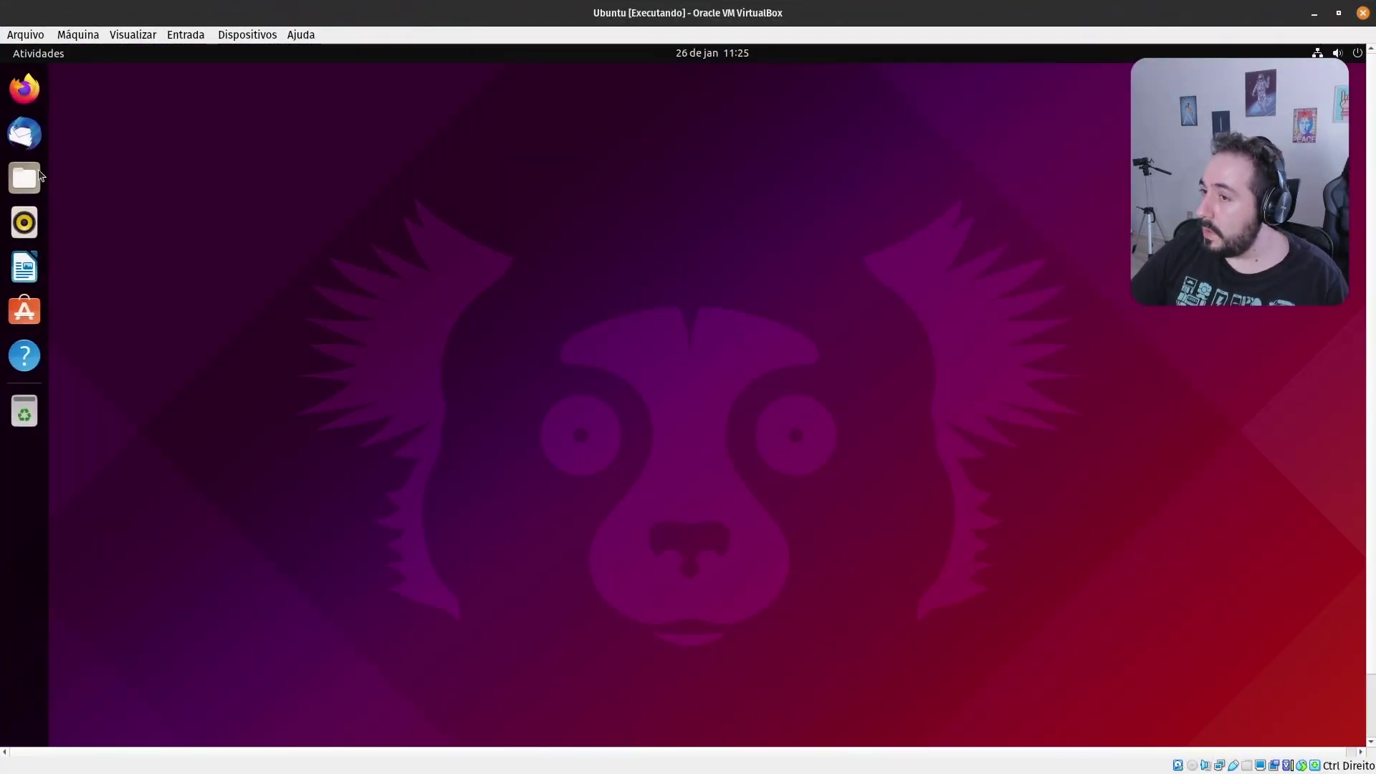
{"action": "left_click", "coordinate": [36, 176]}
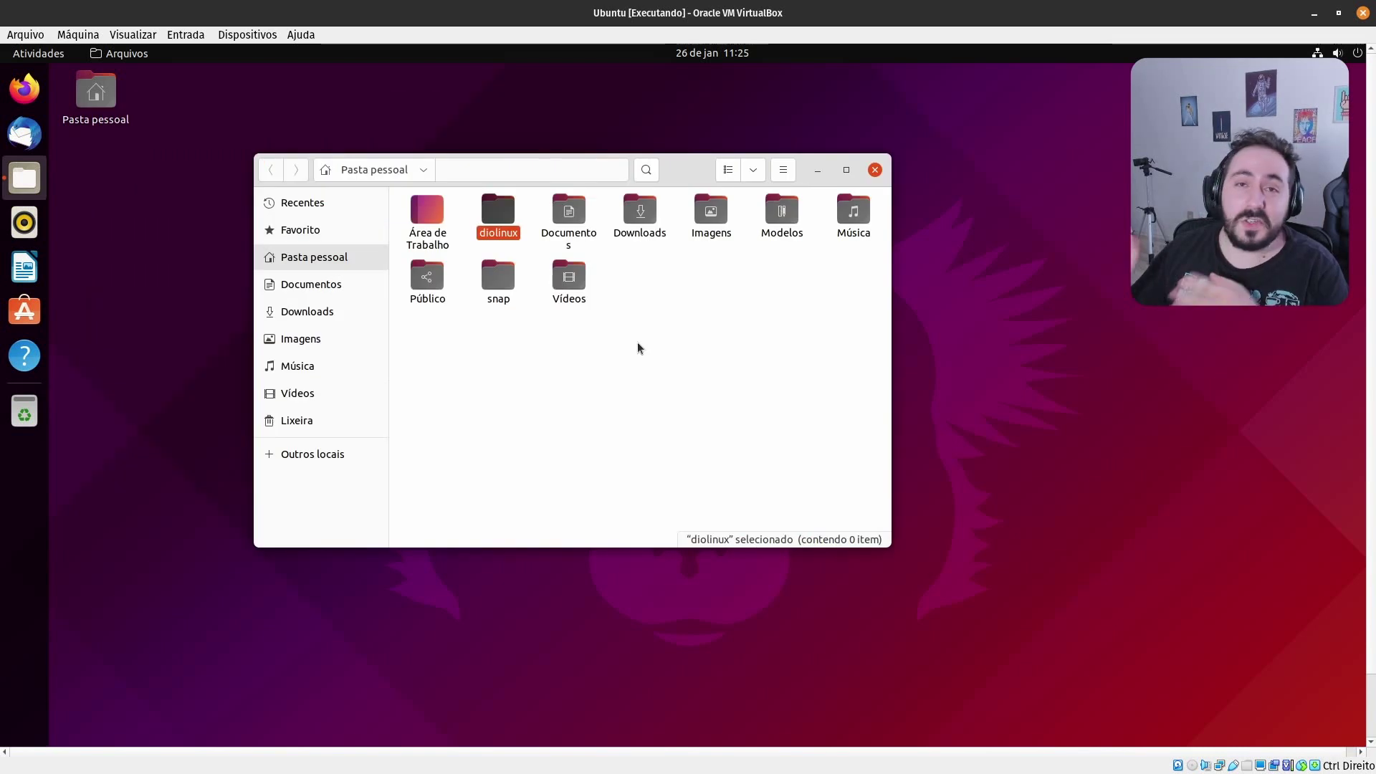